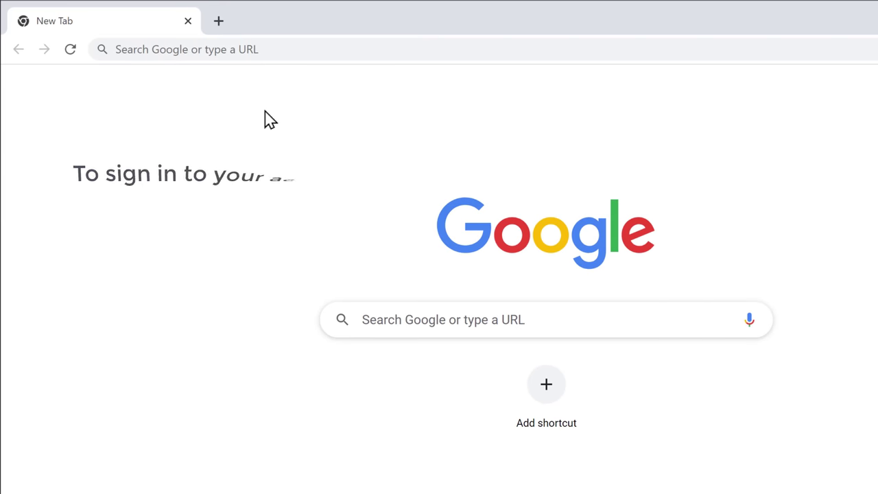
Go to sites.google.com in the browser
click(281, 49)
text(sit)
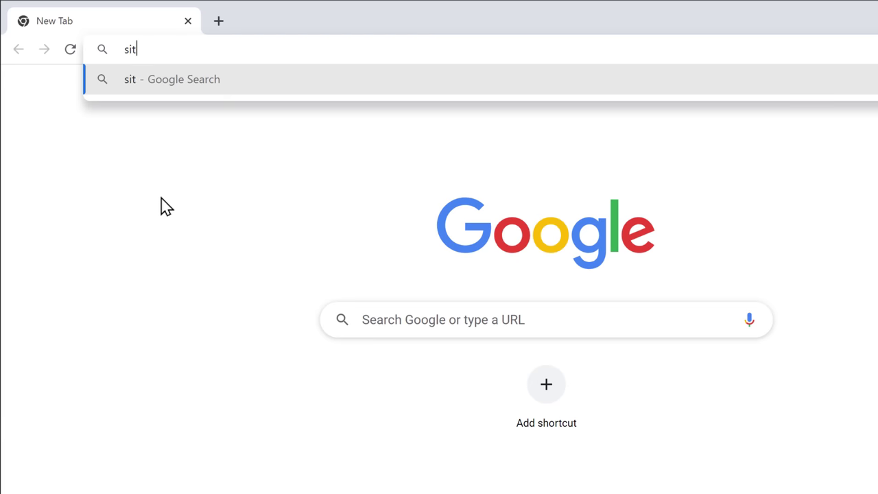
text(es.google.com)
key(Return)
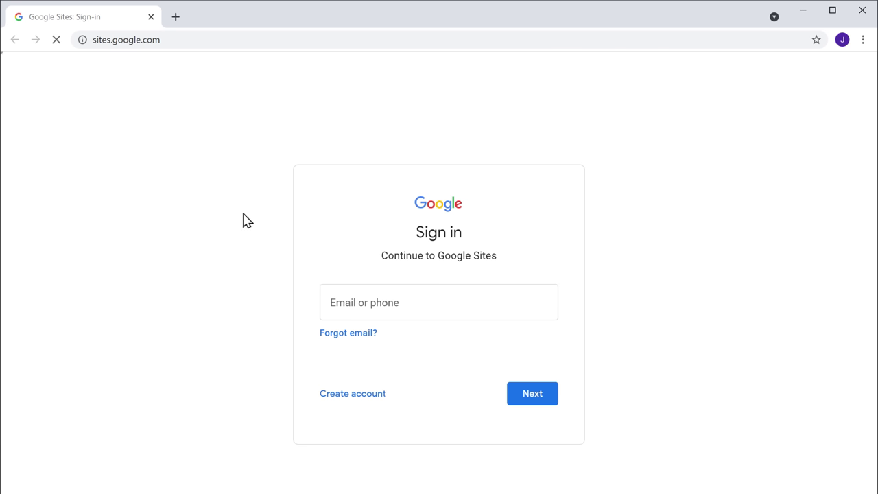
Sign in with the Google account's e-mail address and password
click(406, 302)
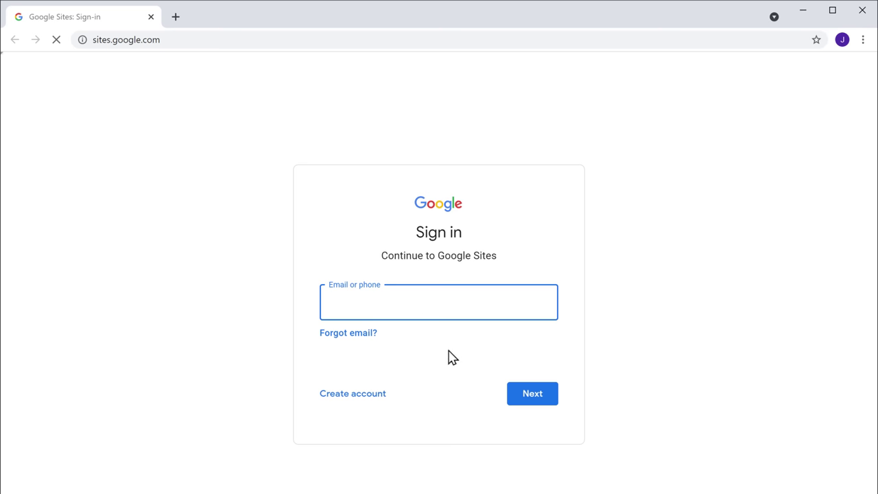
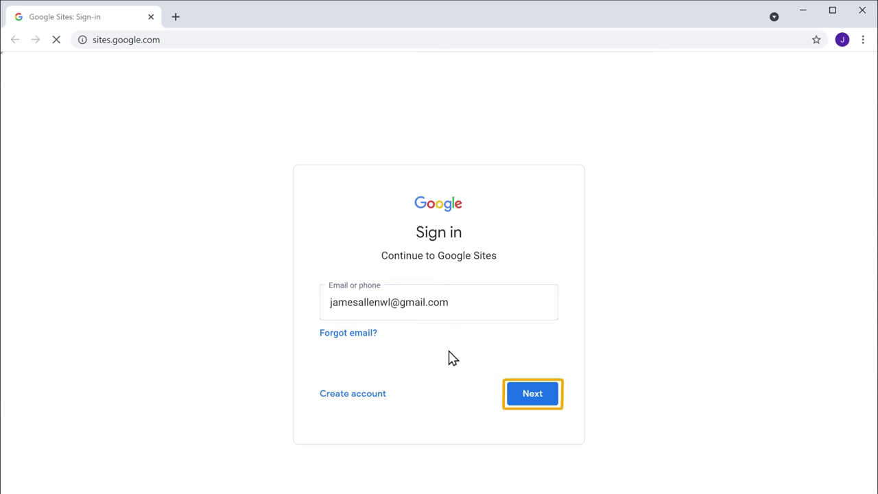
click(533, 404)
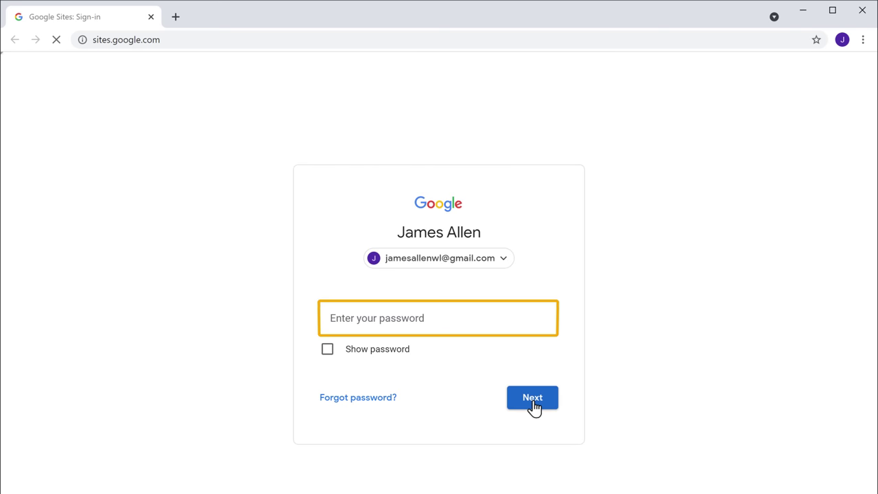
click(439, 319)
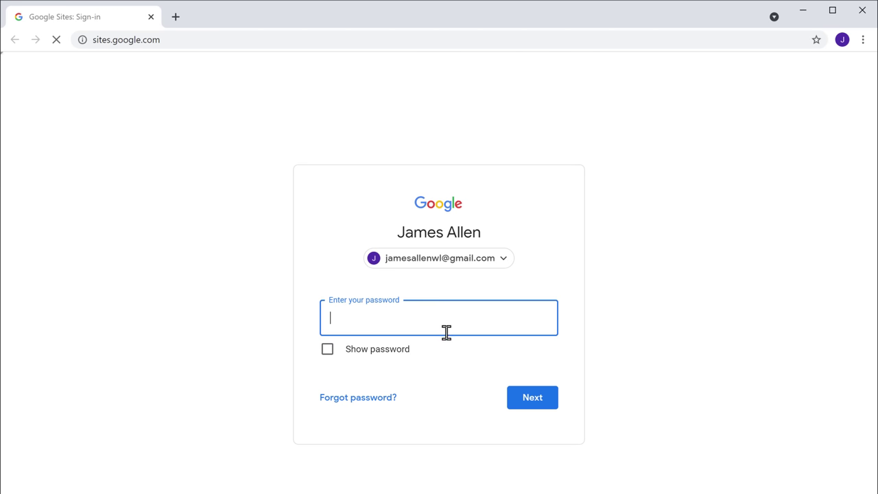
text(••••••••)
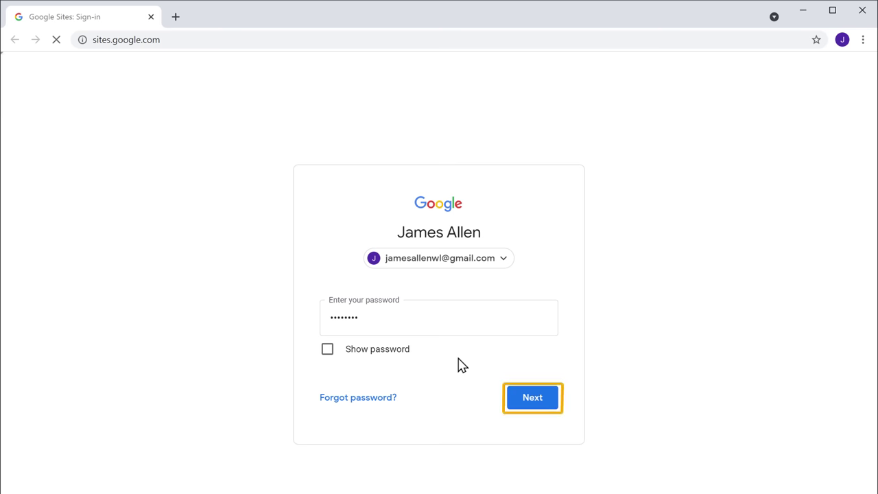
click(532, 406)
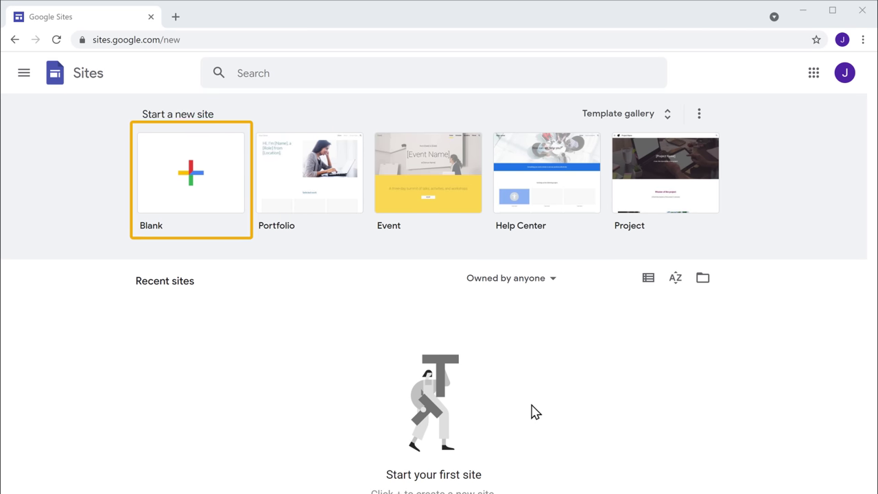
Start a new Blank site from the Google Sites home page
click(192, 205)
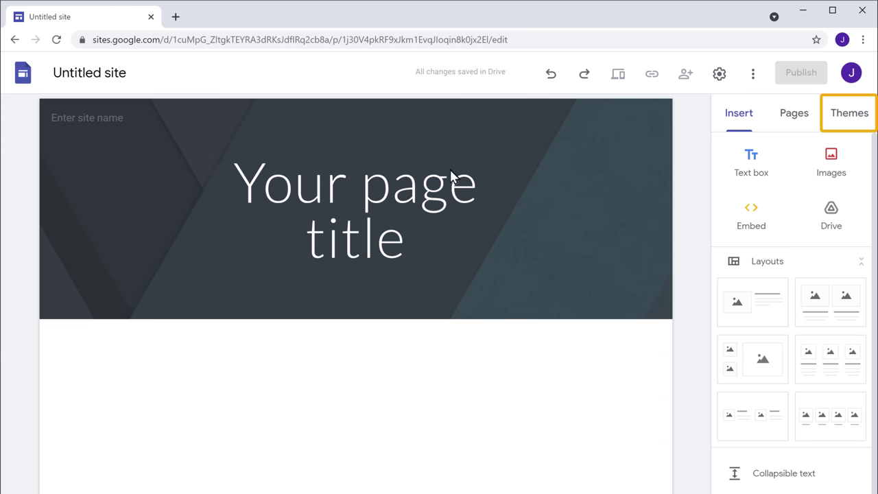
Apply the Vision theme from the Themes panel
click(849, 123)
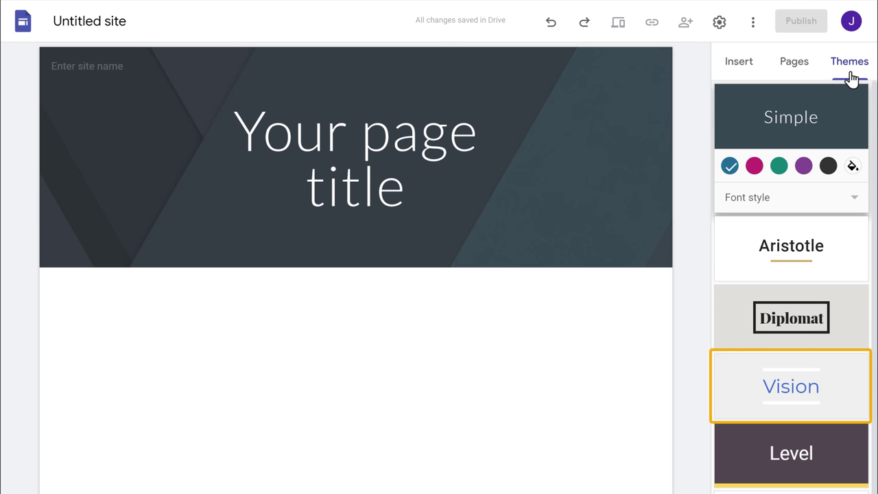
click(792, 411)
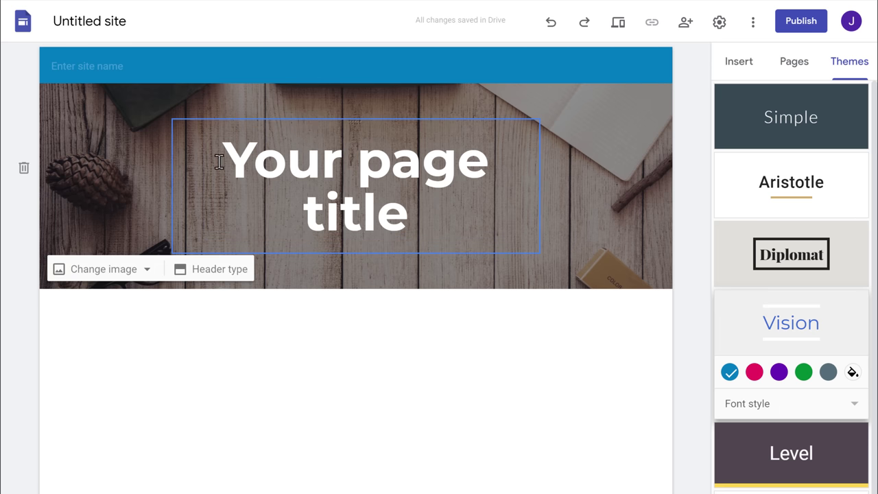
Retitle the header 'One Stop Digital Marketing Solution' and widen the title box to two lines
drag(218, 161, 428, 220)
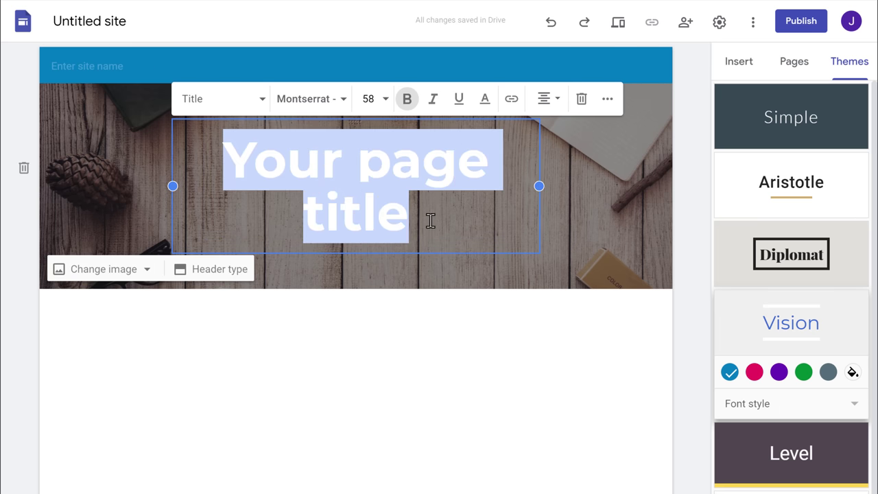
text(One Stop Digital Mark)
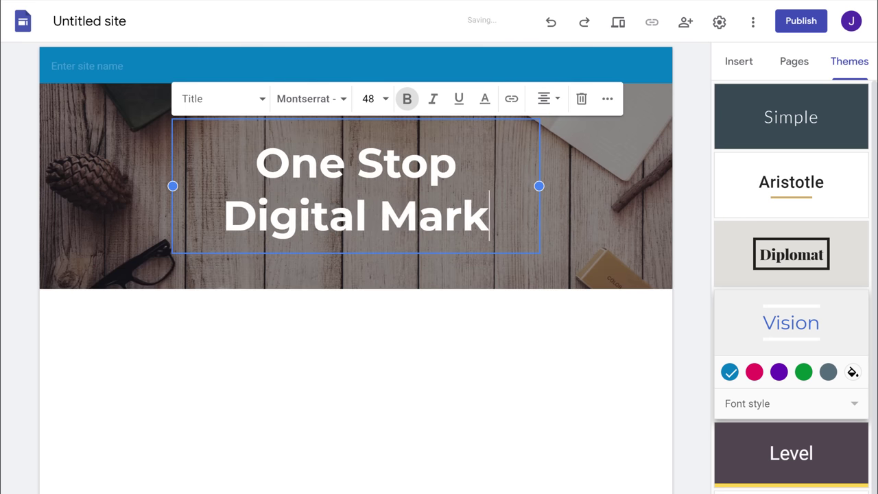
text(eting Solution)
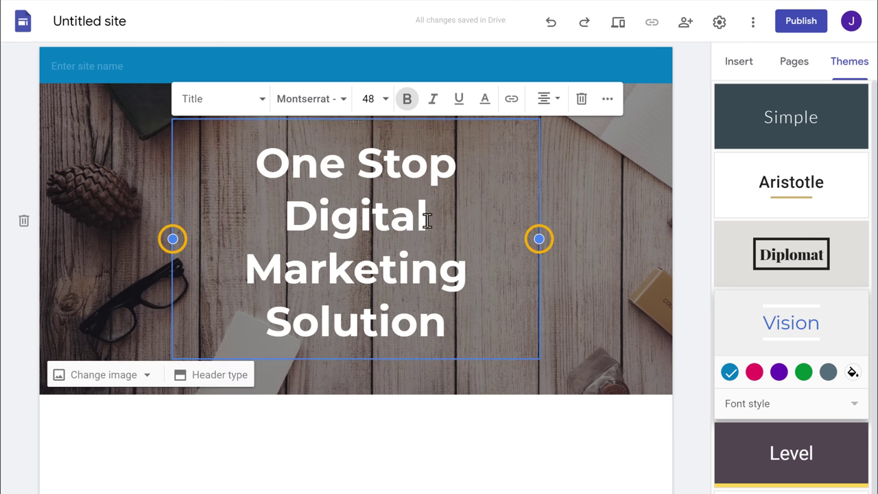
drag(173, 239, 99, 240)
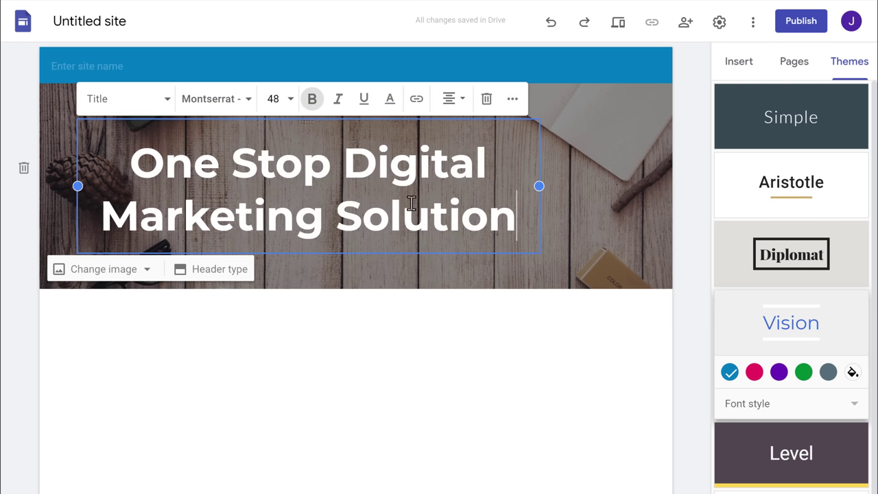
drag(539, 188, 635, 189)
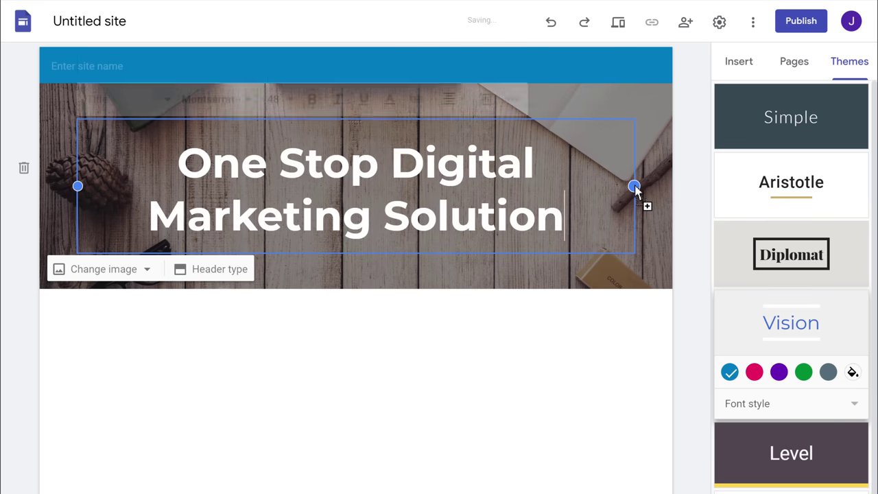
click(633, 183)
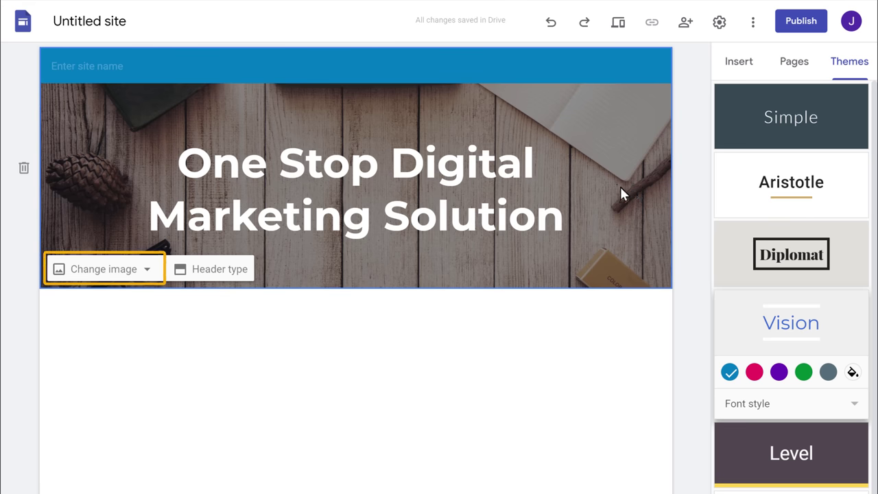
Upload the Image file of hands typing on a laptop as the header background
click(108, 280)
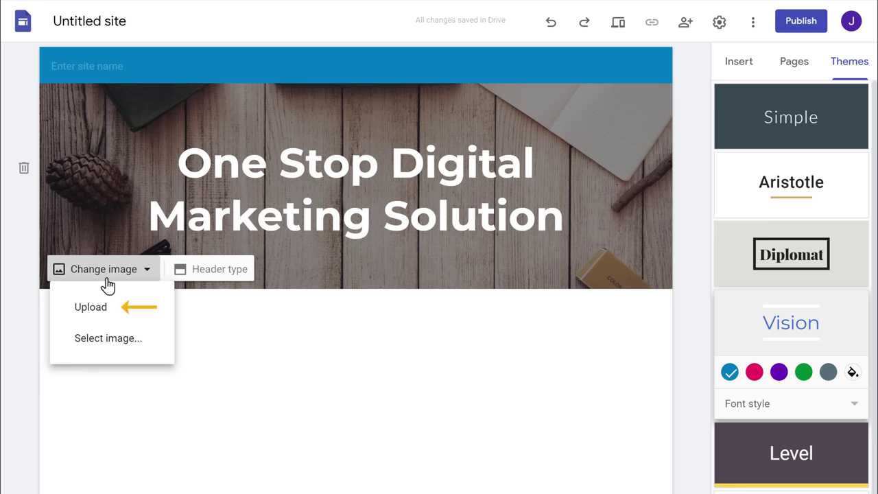
click(92, 309)
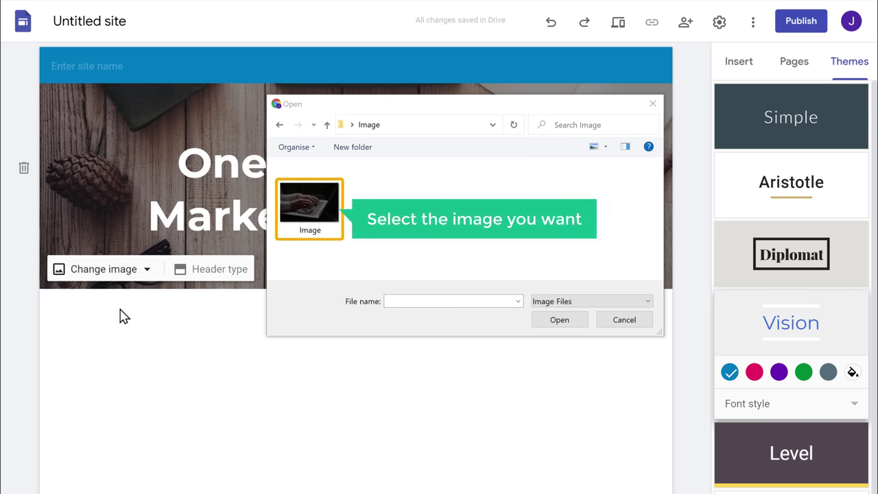
click(329, 230)
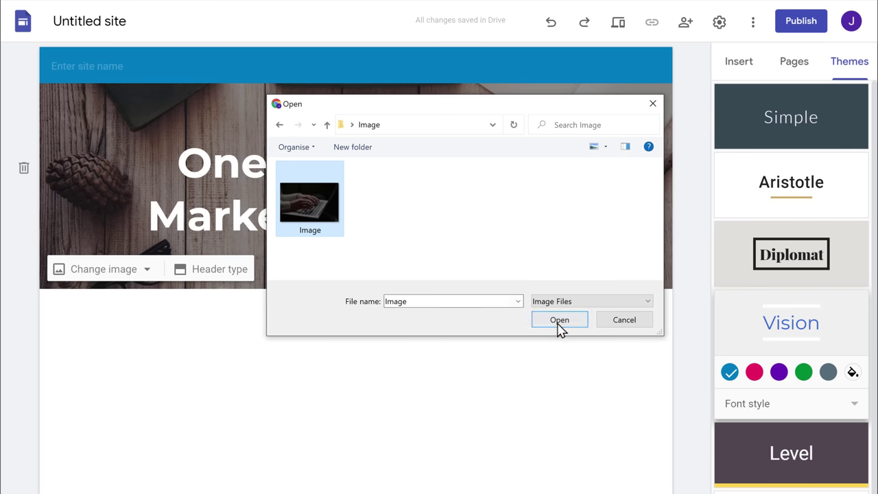
click(561, 323)
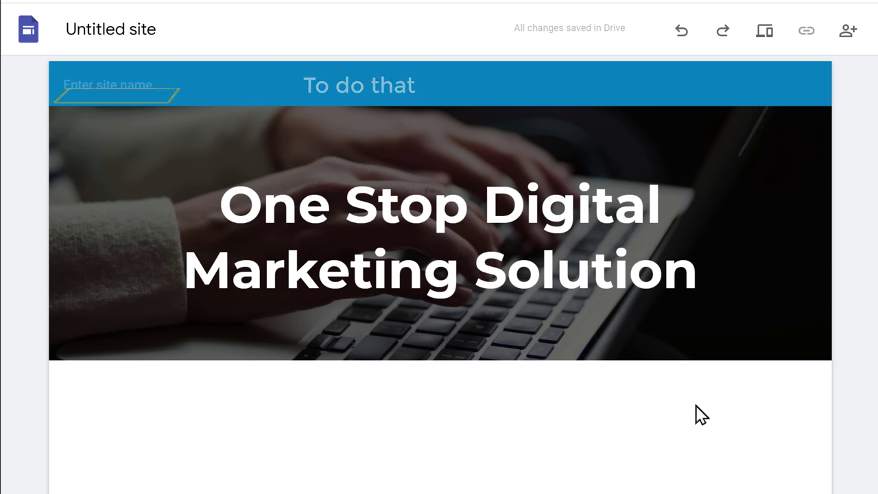
Enter 'GrowthFinds' in the site name field on the top bar
click(158, 83)
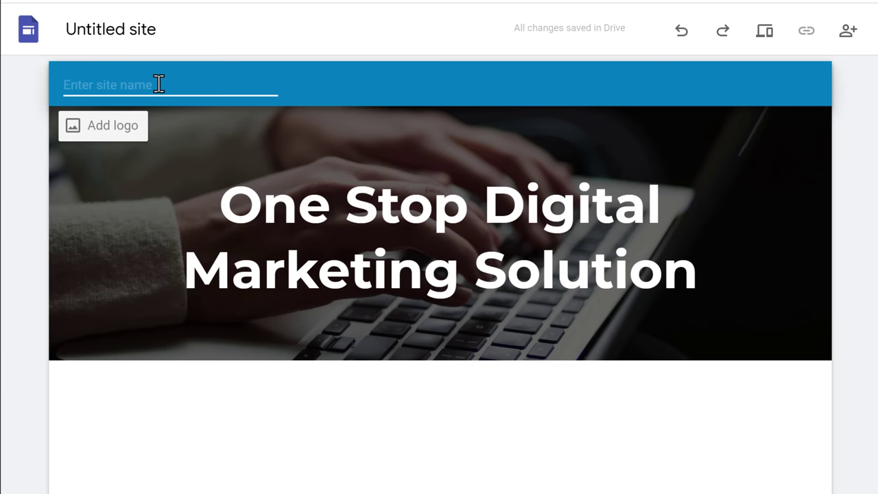
text(GrowthFinds)
key(Return)
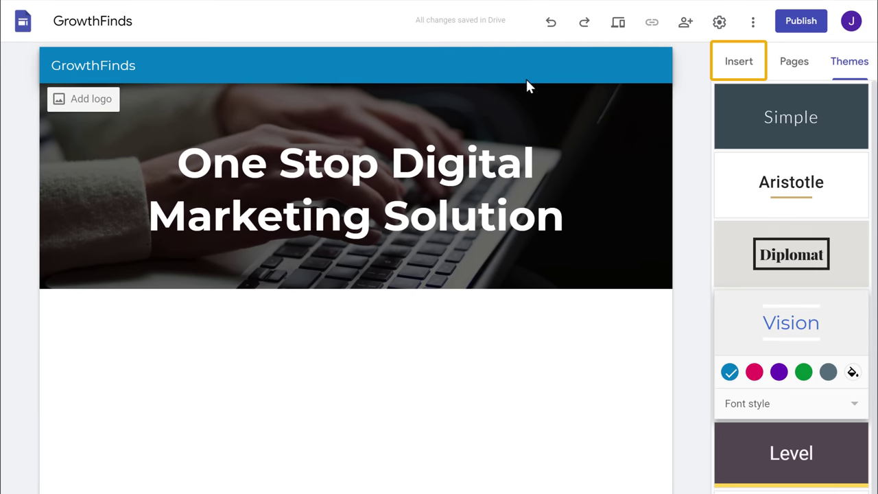
Insert an image-and-text layout, drop in the team photo, and enlarge it
click(738, 76)
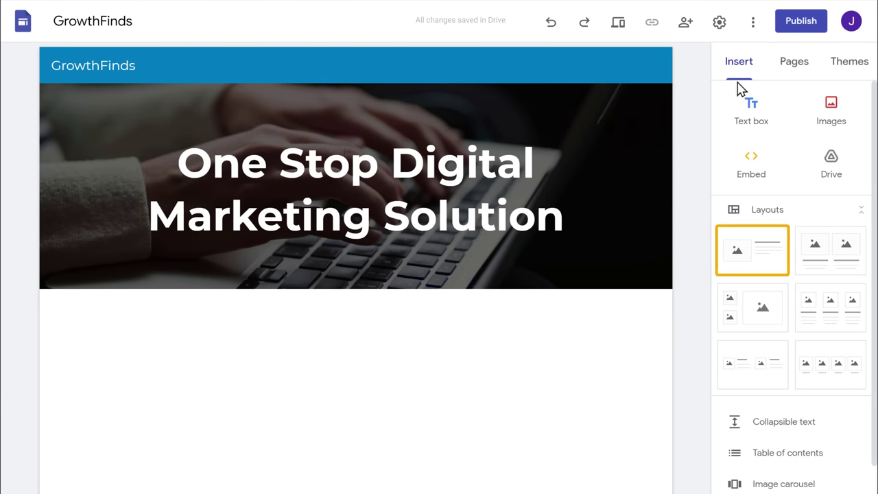
click(756, 265)
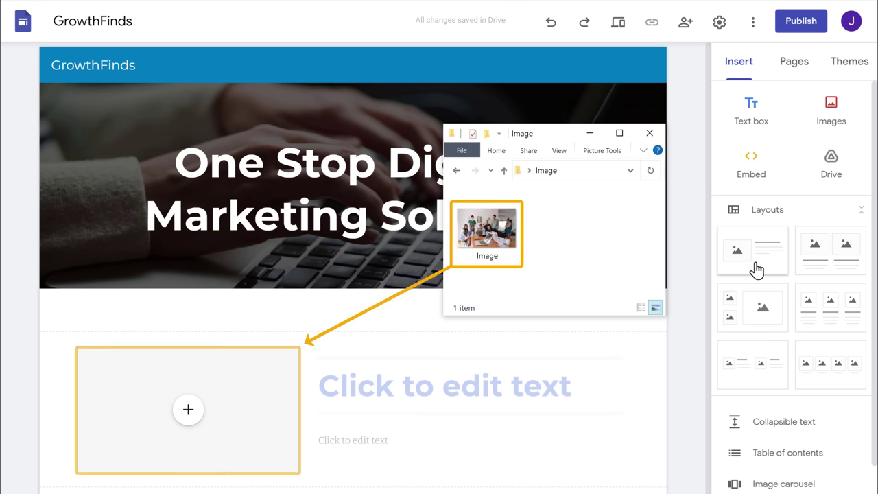
drag(506, 263, 195, 421)
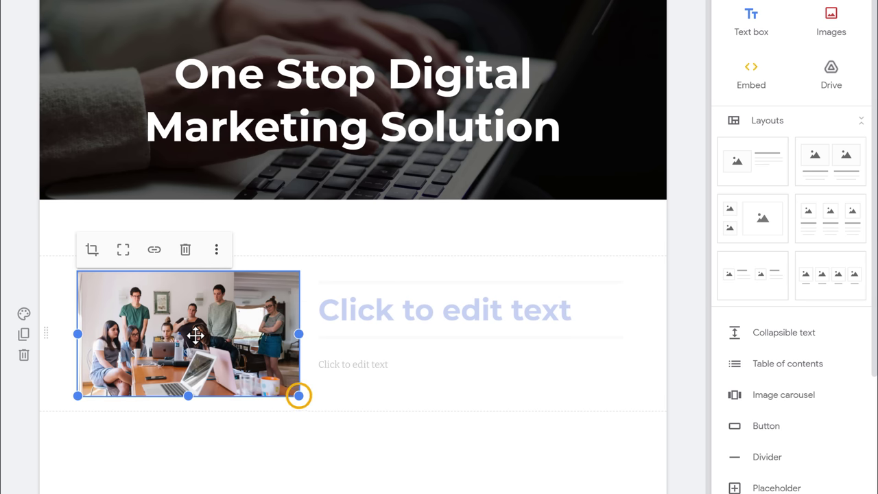
drag(298, 396, 301, 451)
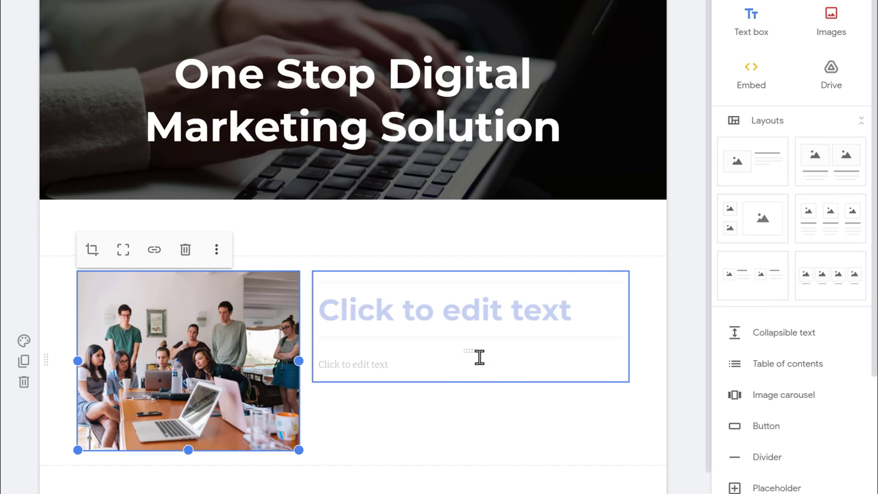
Type the 'About Us' heading into the new section's title
click(579, 312)
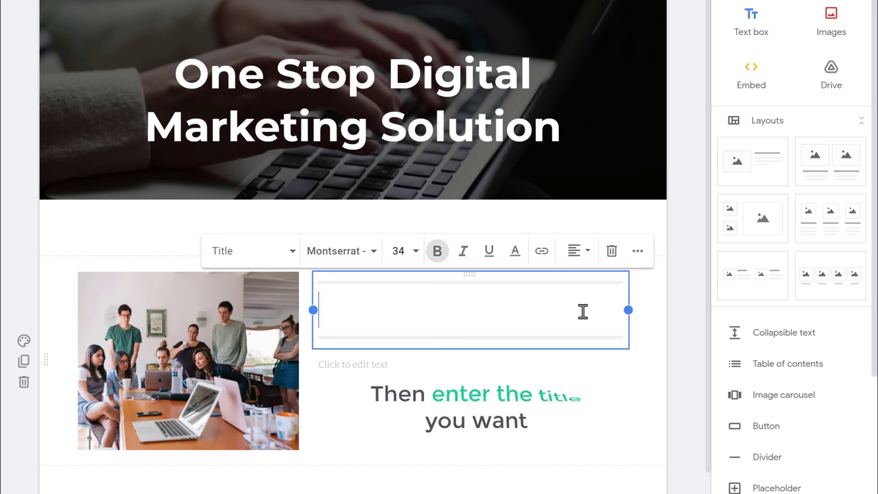
text(About Us)
click(652, 336)
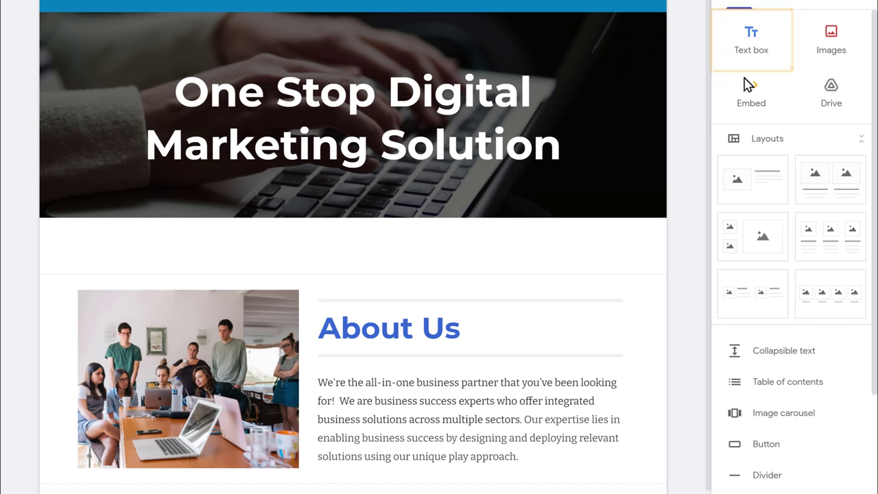
Insert an 'Our Services' text box styled as Title and centre-aligned
click(753, 43)
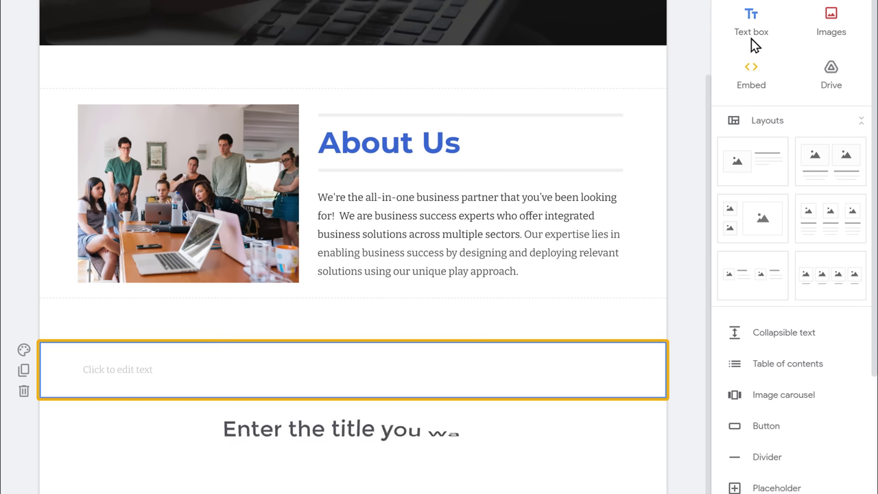
click(161, 371)
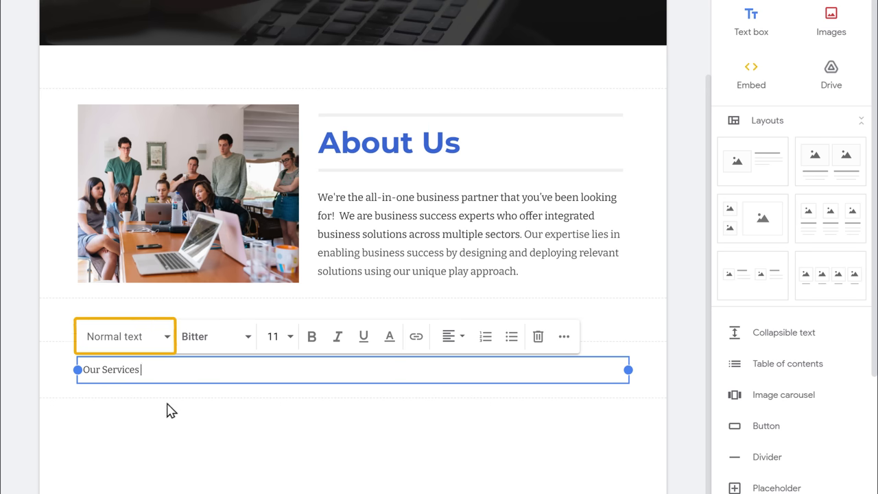
click(119, 352)
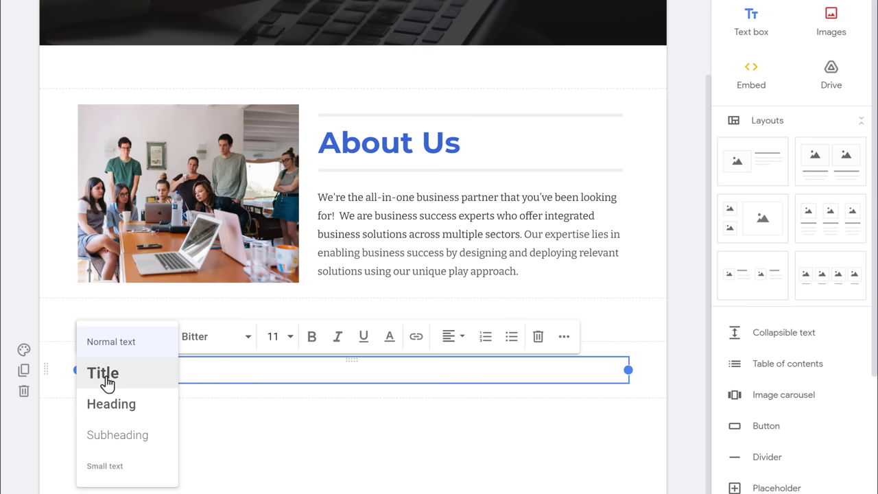
click(102, 376)
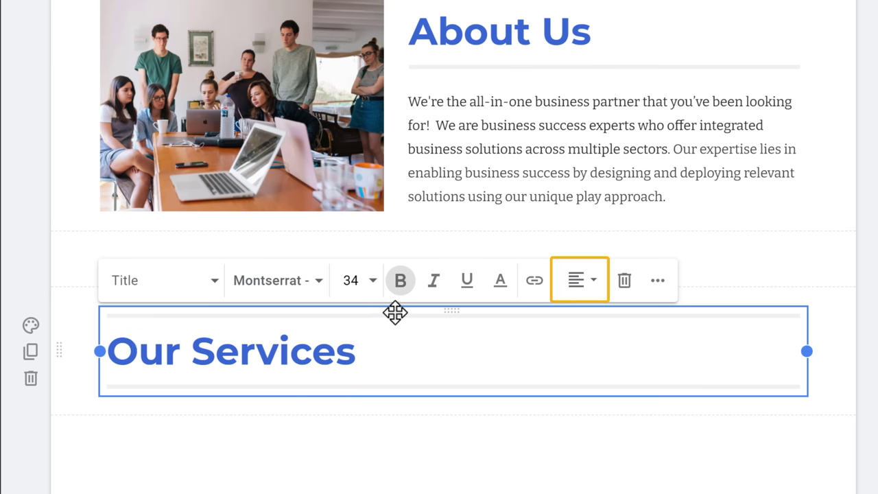
click(580, 291)
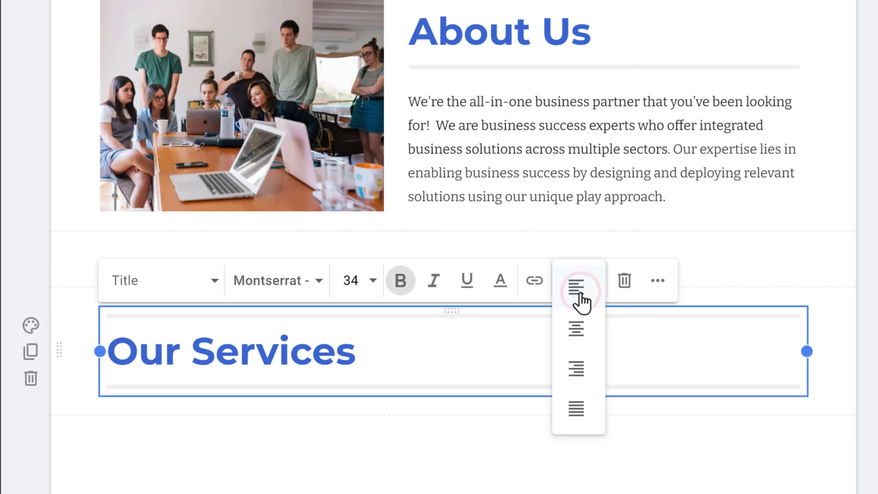
click(587, 350)
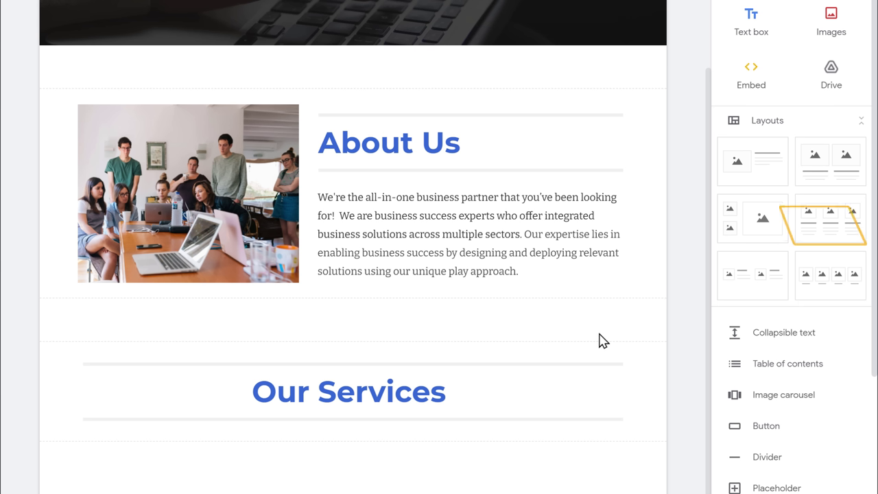
Insert a three-column layout with the phone photo and 'Digital Marketing' heading in column one
click(830, 227)
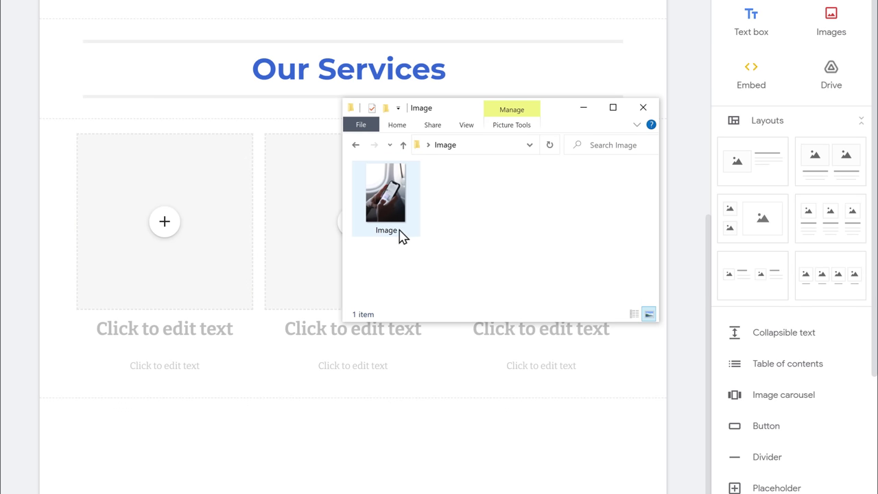
drag(401, 236, 158, 242)
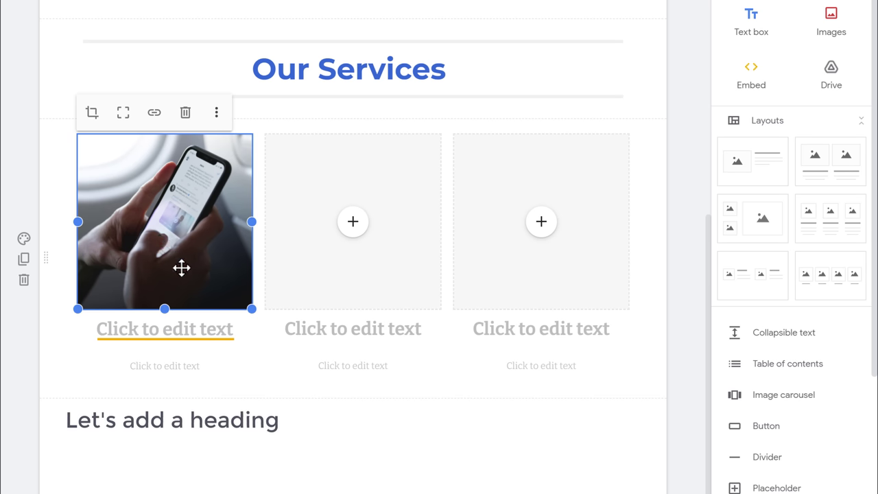
click(236, 329)
text(Digital Marketing)
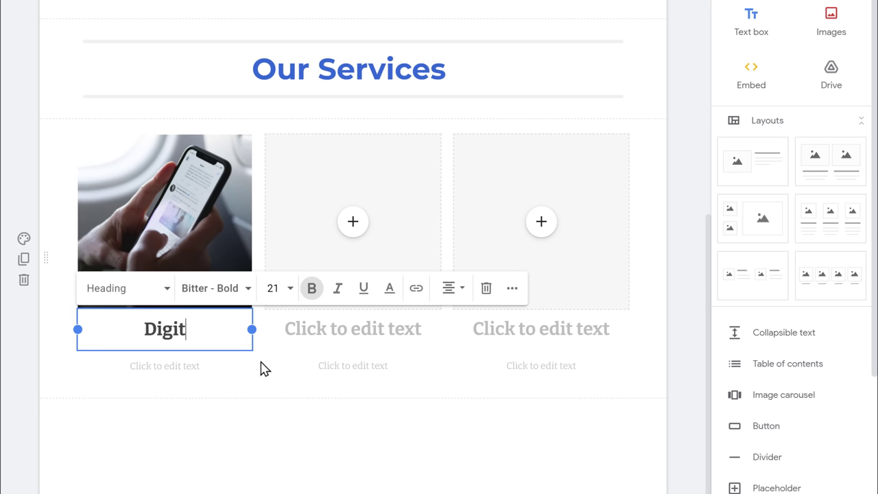
click(261, 368)
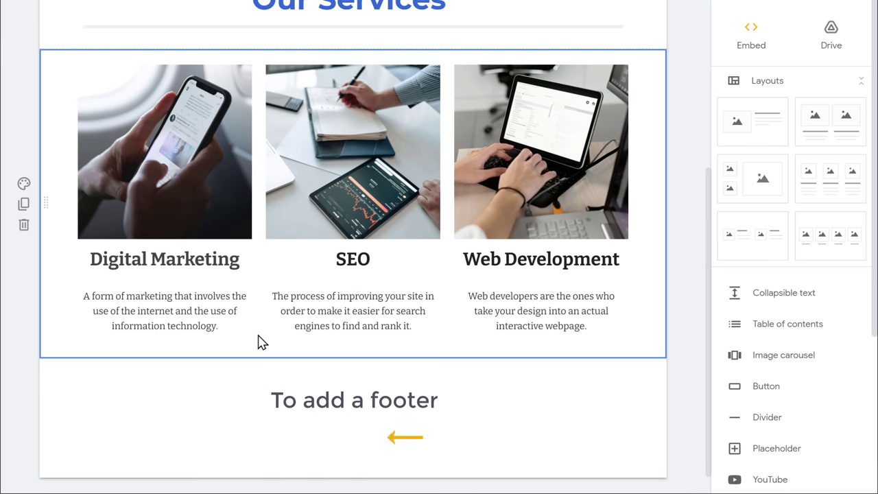
Add a centred footer reading 'Copyright © GrowthFinds' below the three service cards
mouse_move(320, 431)
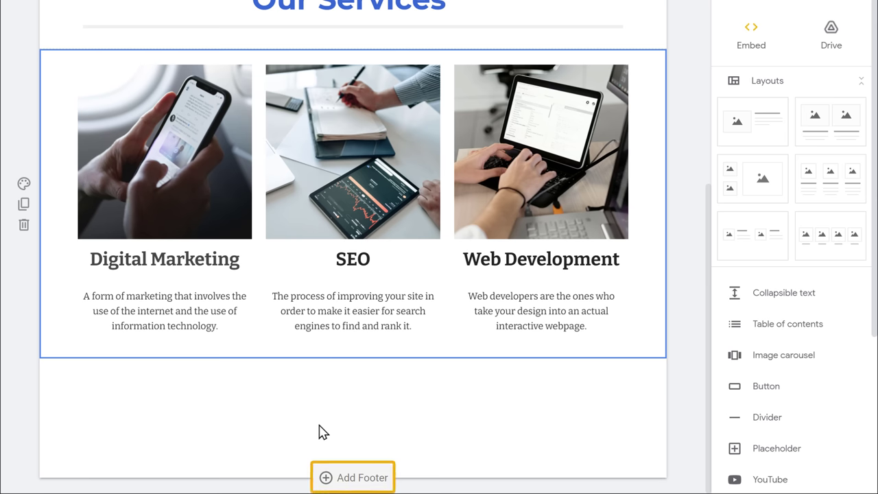
click(353, 477)
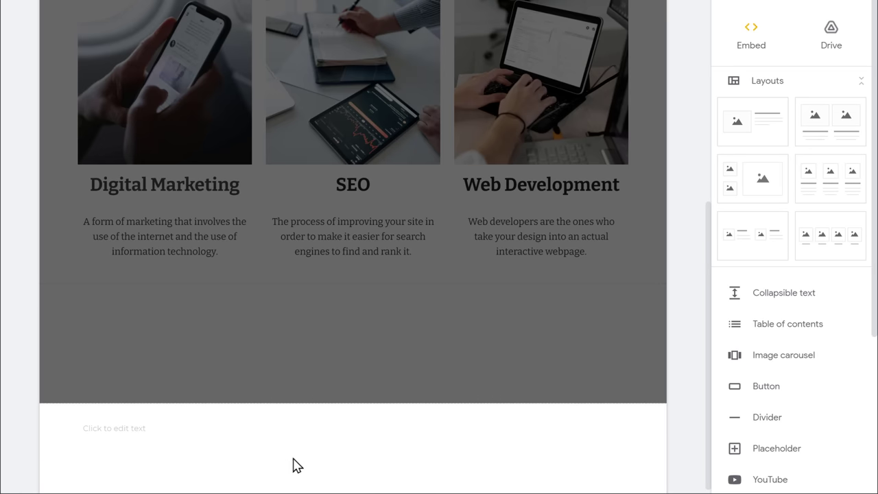
click(179, 429)
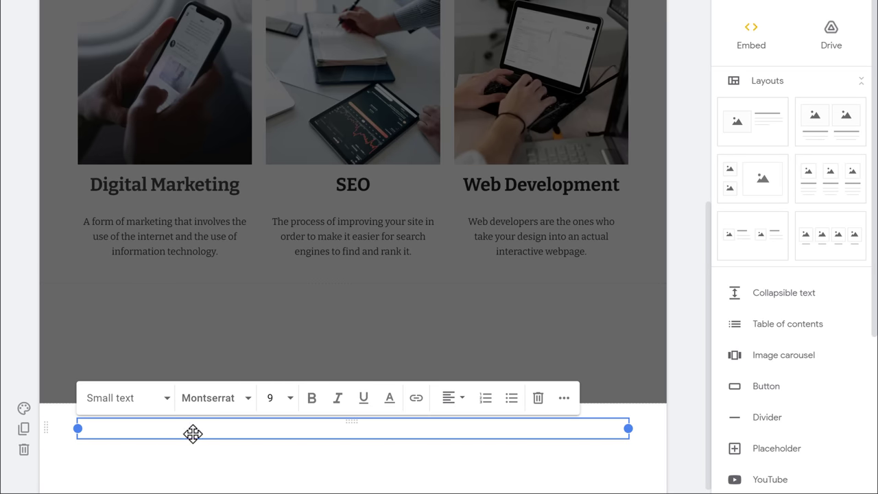
text(Copyright © GrowthFinds)
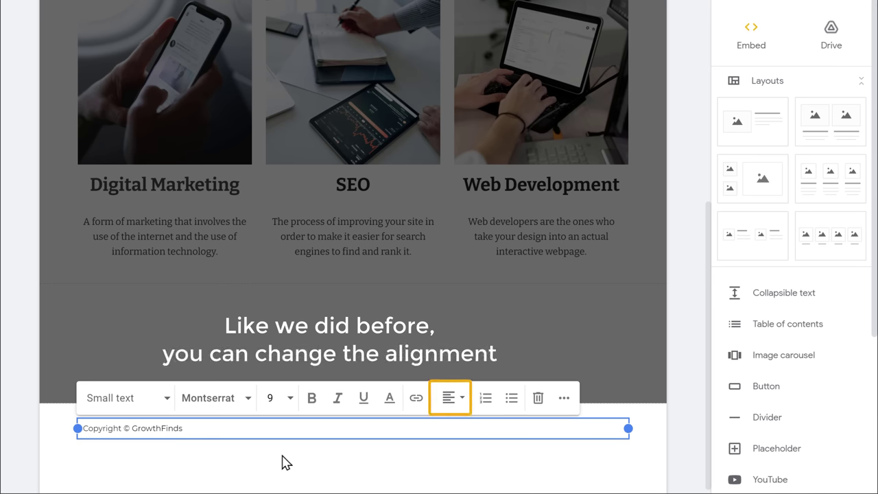
click(449, 404)
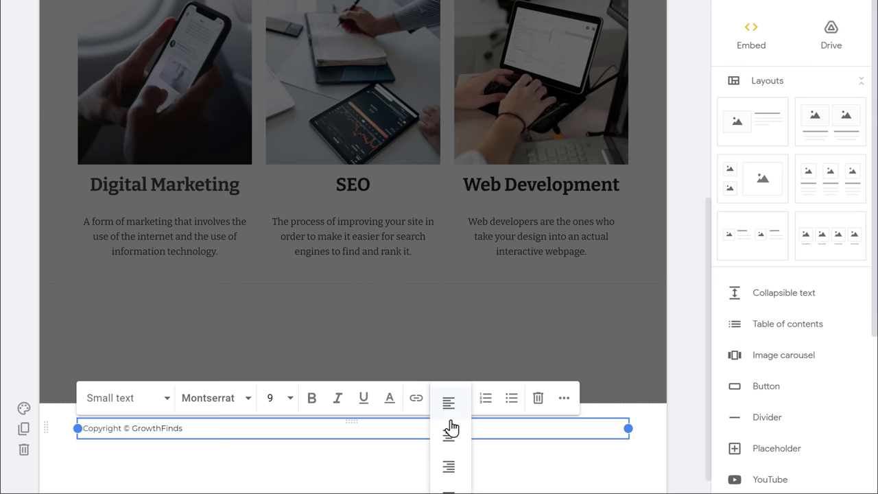
click(451, 443)
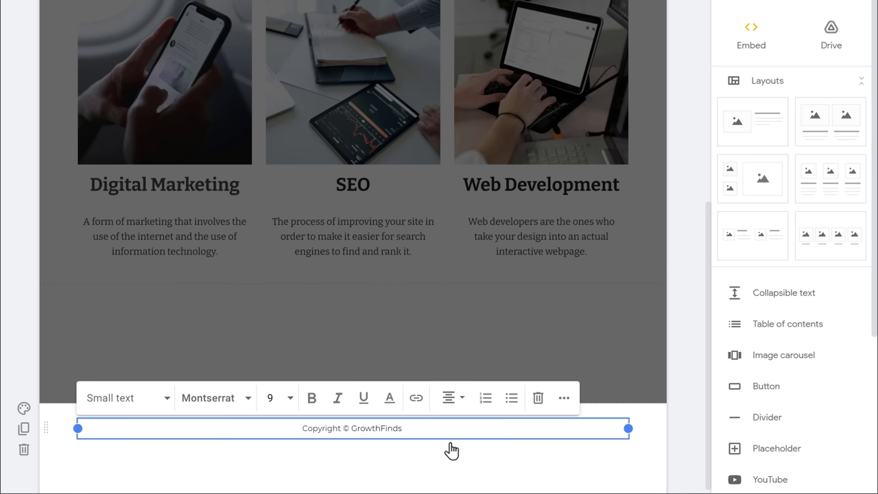
click(451, 450)
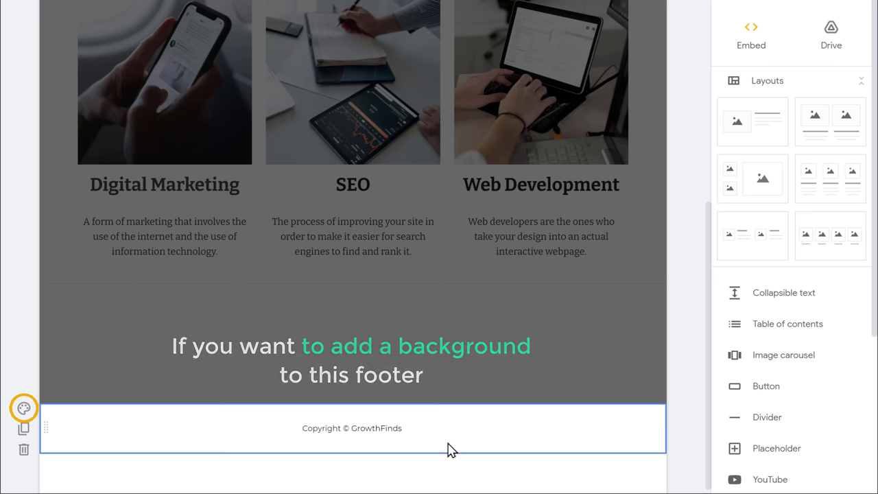
Set the footer section background to the dark grey Emphasis 2 style
click(24, 414)
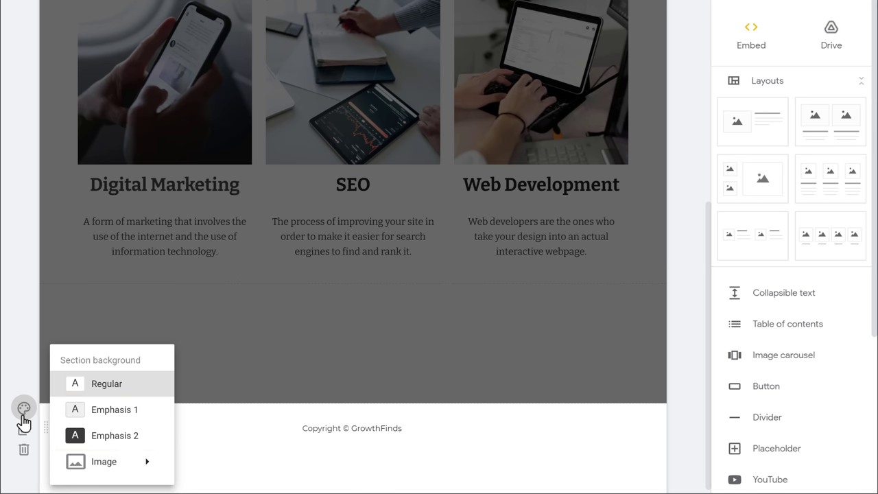
click(109, 445)
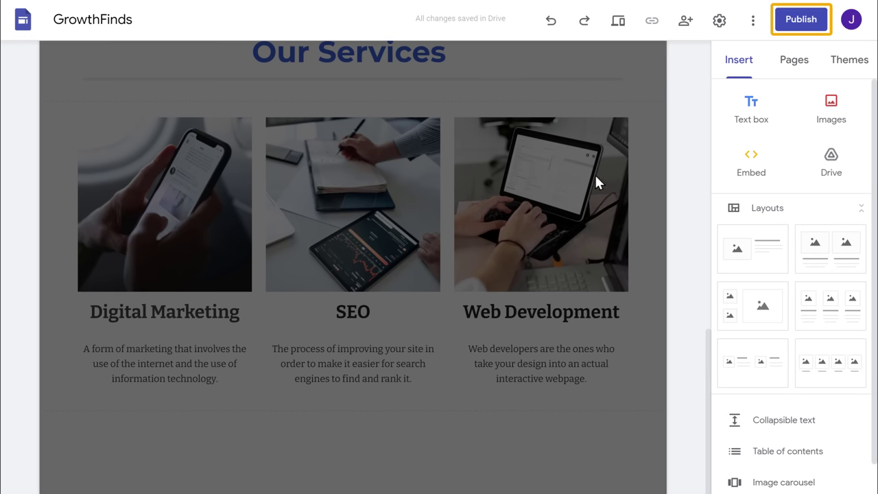
Publish the site at 'growthfinds' and view the live page at sites.google.com/view/growthfinds/home
click(797, 22)
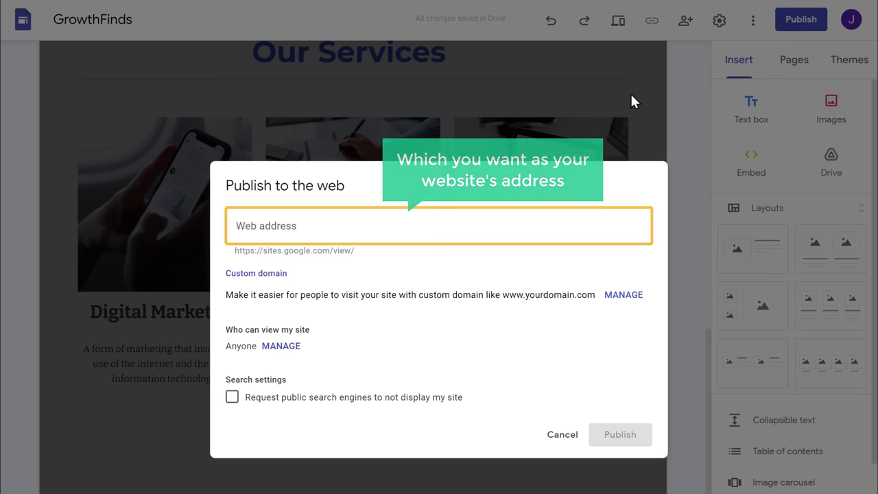
click(311, 228)
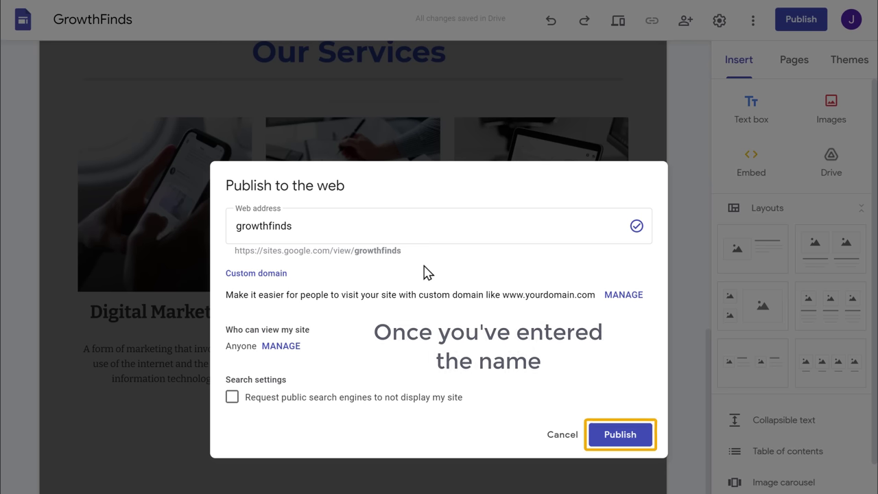
click(620, 447)
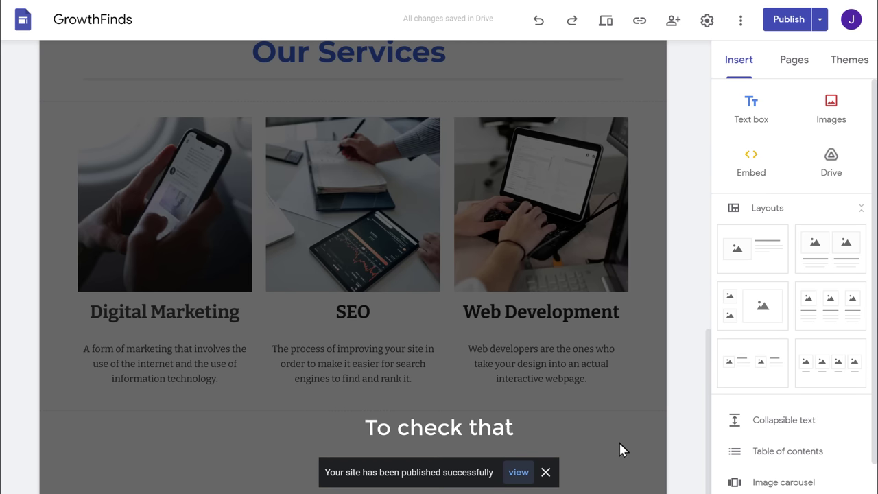
click(520, 475)
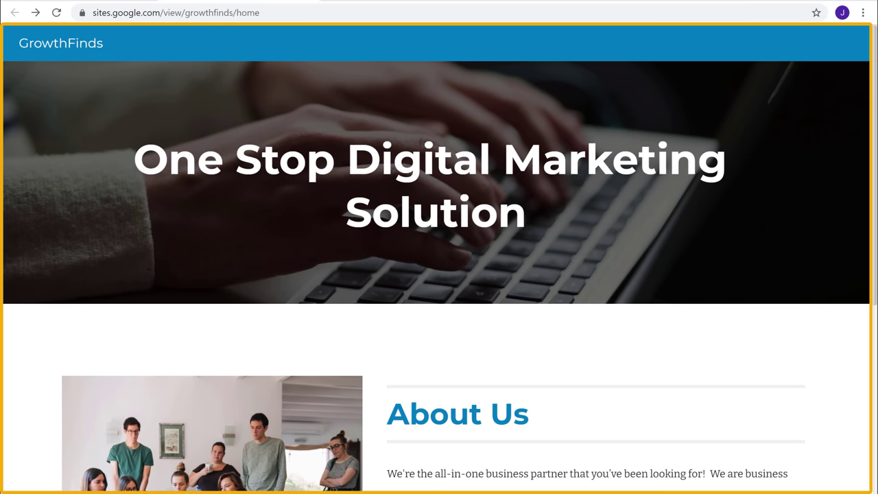
scroll(439, 274, down, 5)
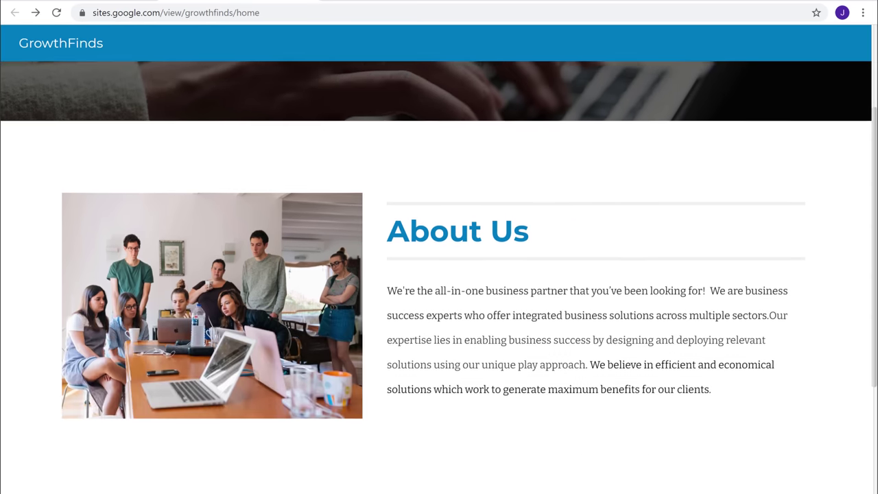
scroll(439, 274, down, 5)
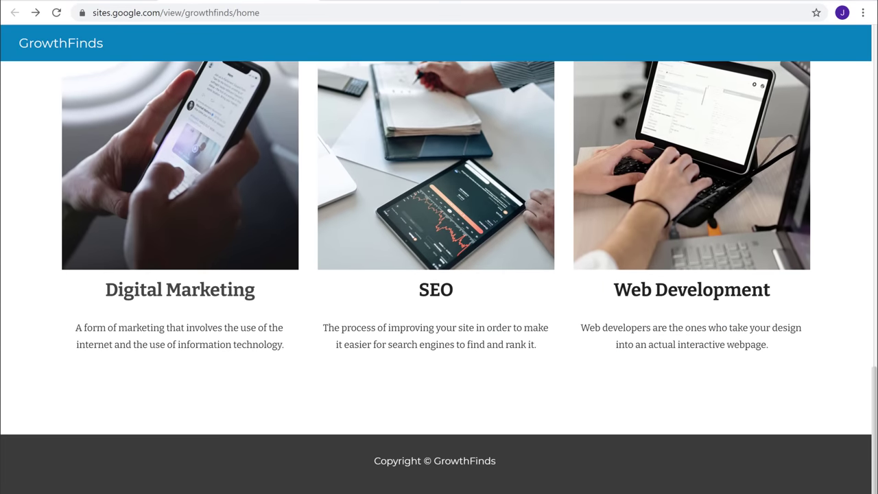
scroll(439, 274, up, 10)
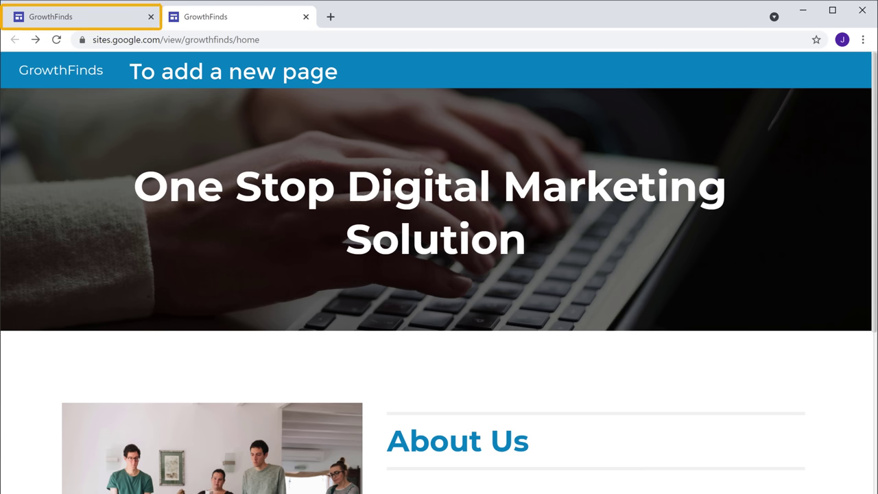
Create a new 'Contact Us' page alongside Home and bring up the Insert options
click(74, 25)
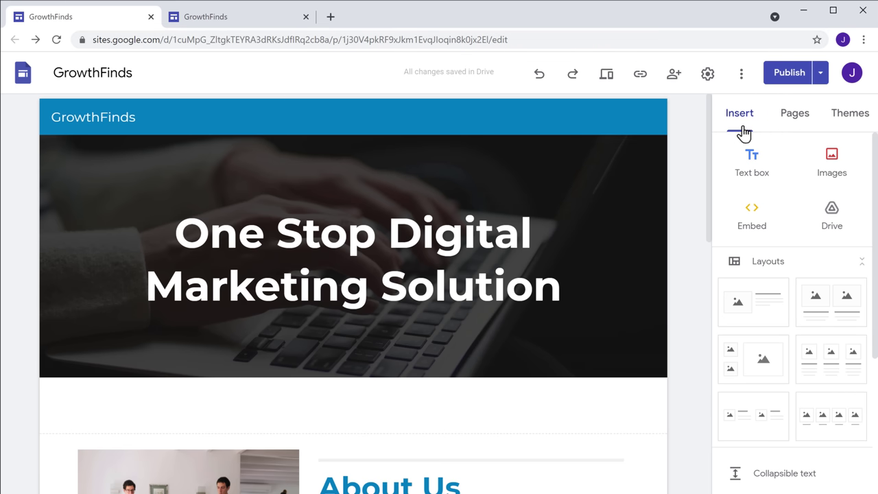
click(795, 134)
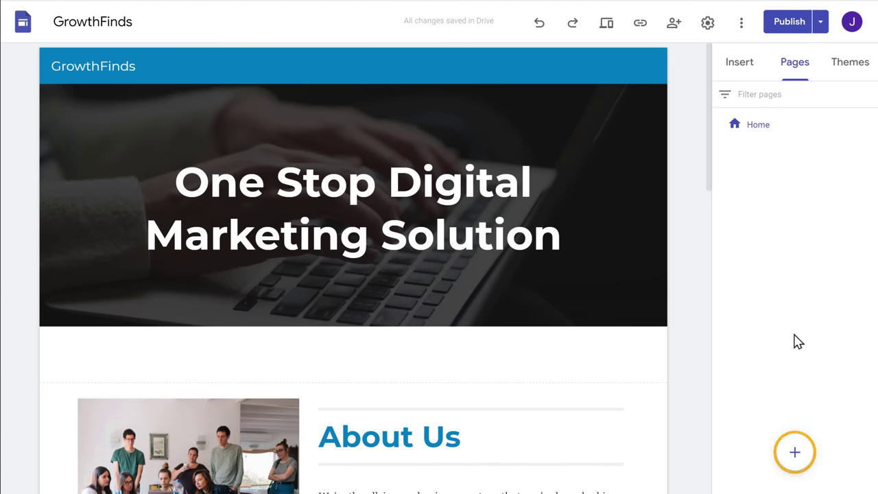
mouse_move(794, 457)
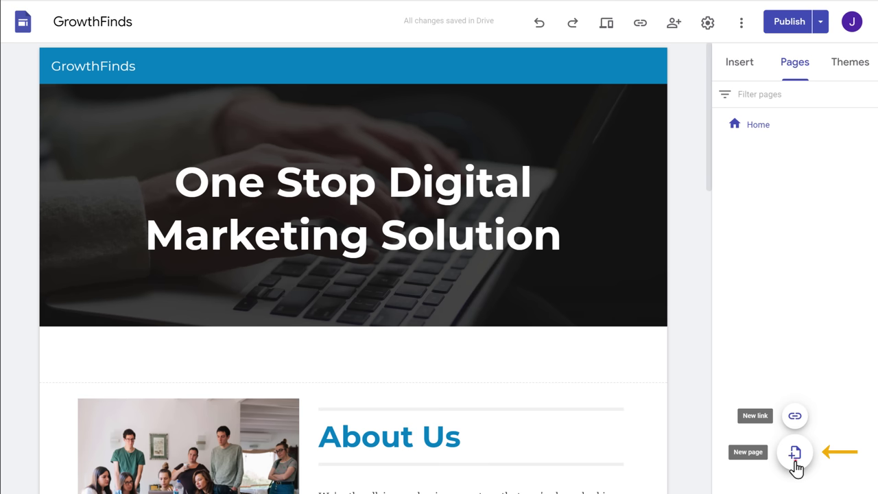
click(795, 459)
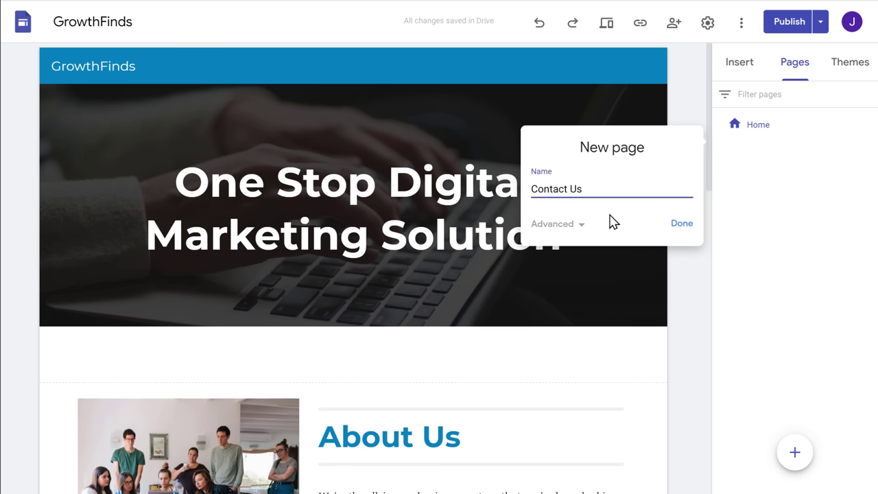
click(681, 225)
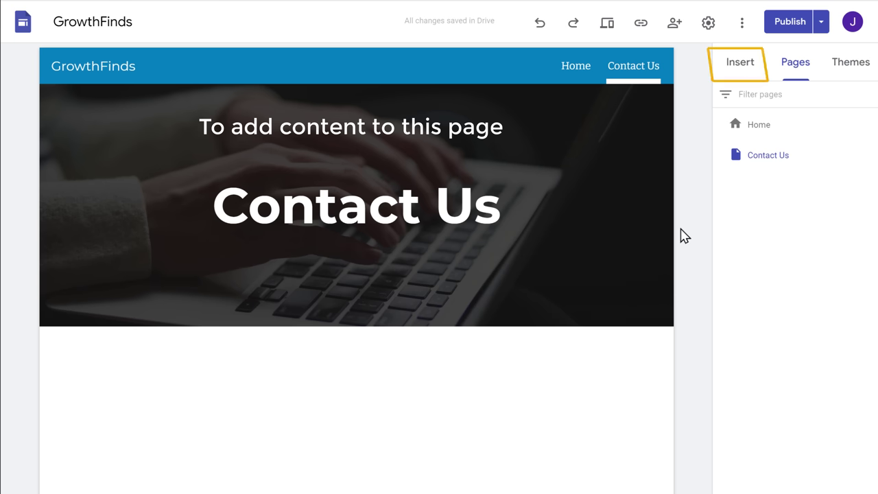
click(740, 75)
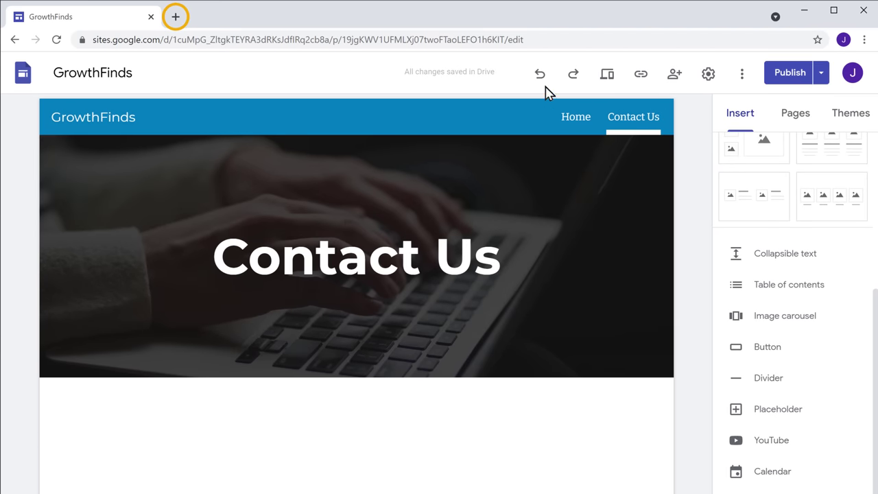
In a new Chrome tab, search 'Google forms' and reach the Google Forms start page
click(176, 17)
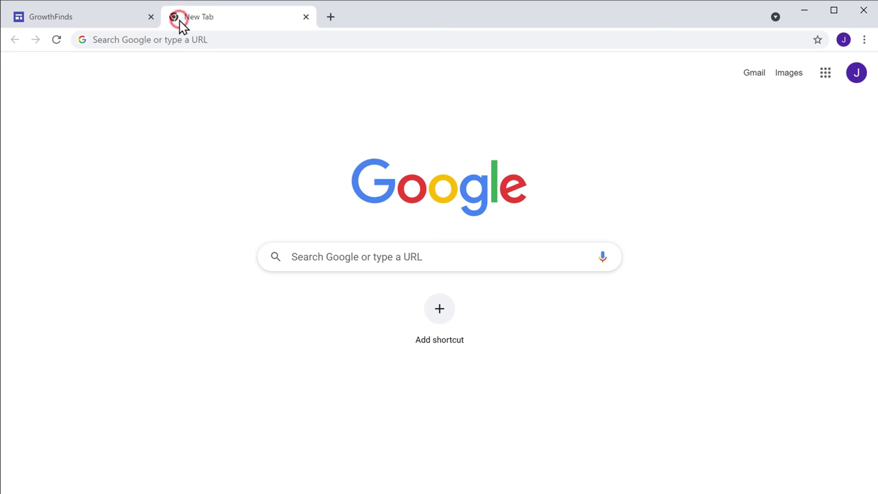
click(214, 40)
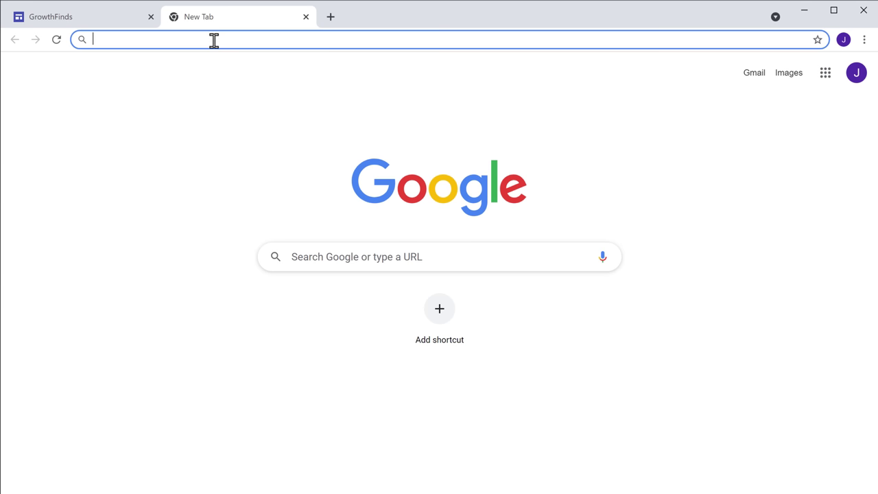
text(Google forms)
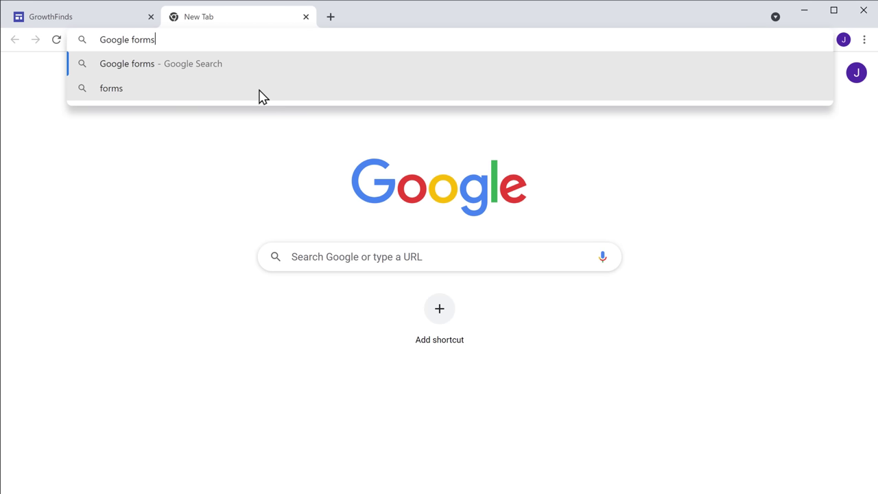
key(Return)
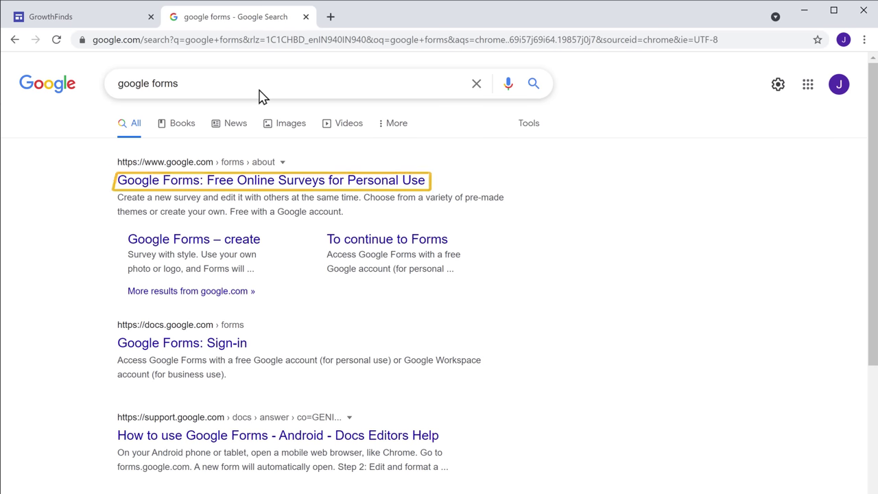
click(185, 184)
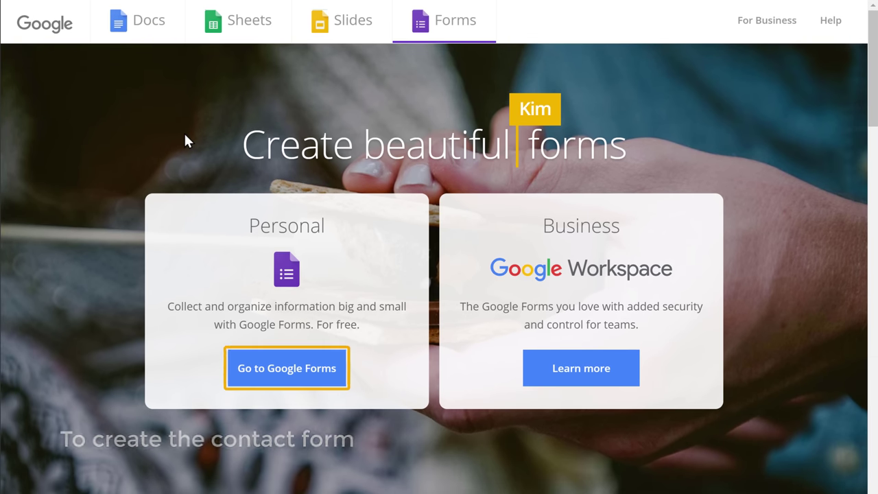
click(287, 384)
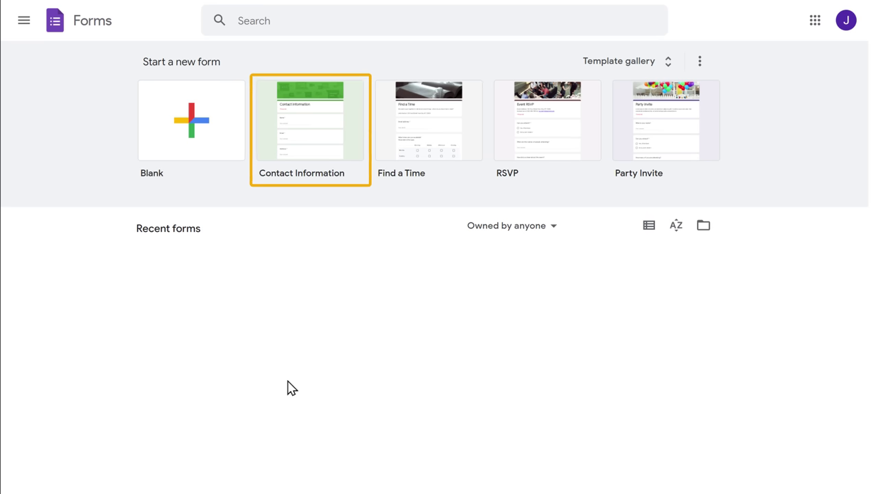
Start a form from the Contact Information template and retitle it 'Get In Touch'
click(306, 133)
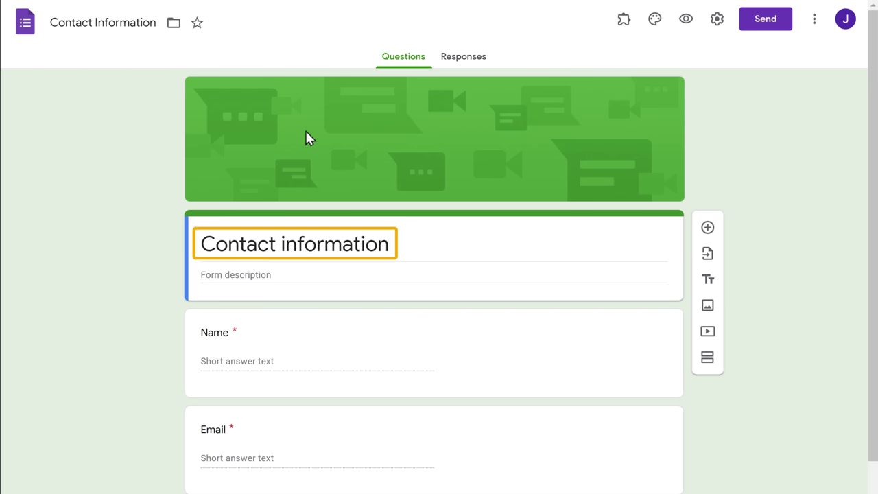
drag(201, 243, 391, 245)
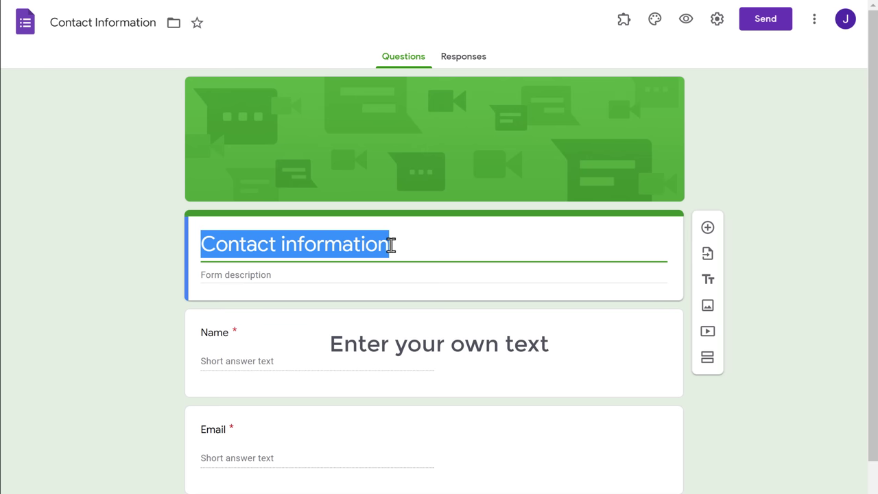
text(Get In Touch)
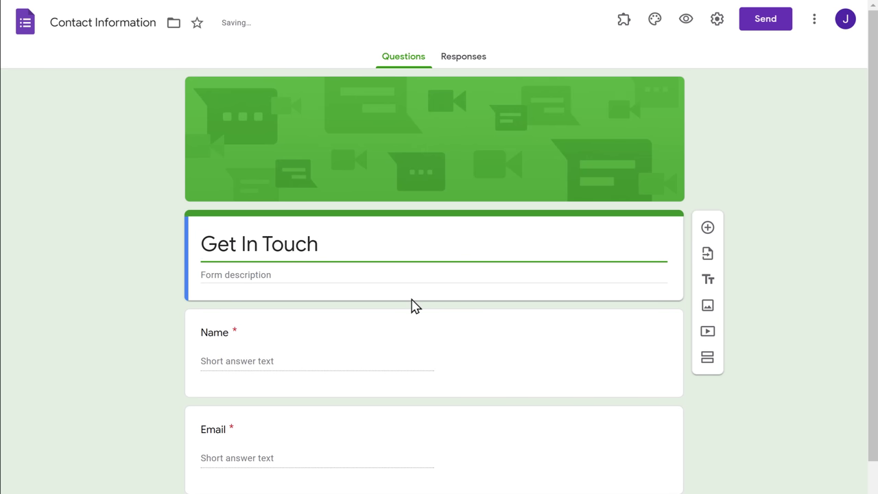
click(412, 300)
Delete the Address question and rename the Comments question to 'Your message'
scroll(433, 309, down, 3)
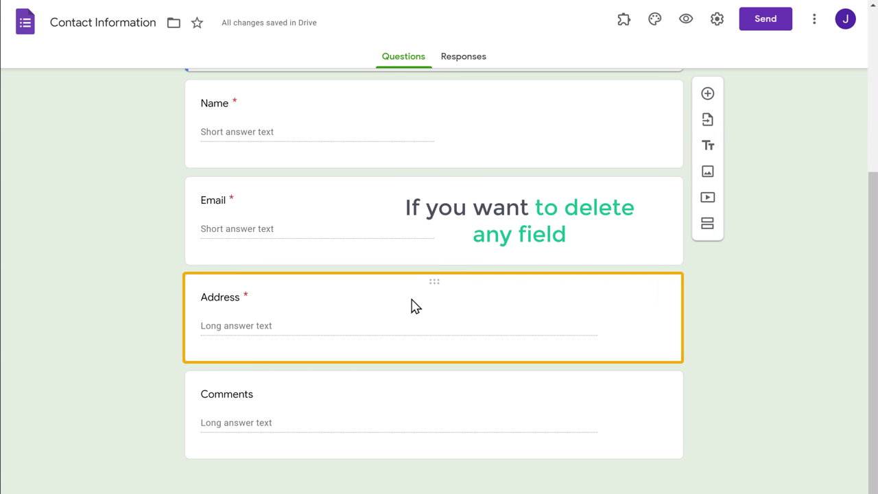
click(411, 304)
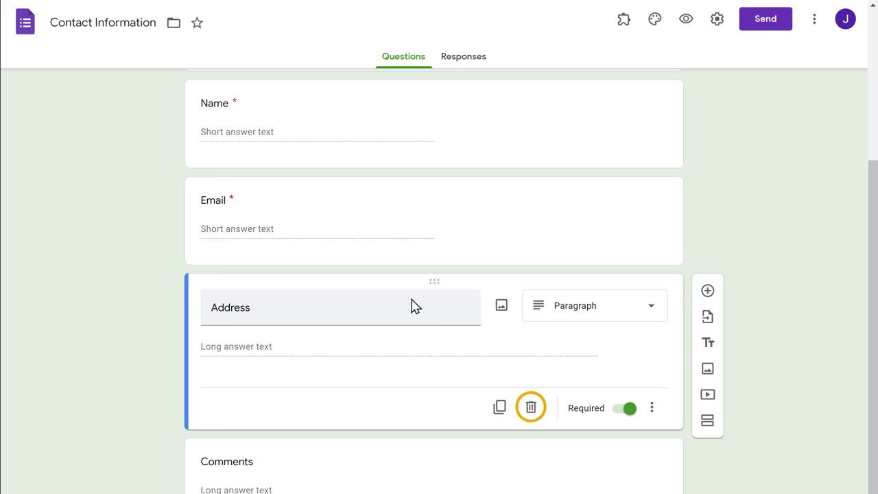
click(531, 415)
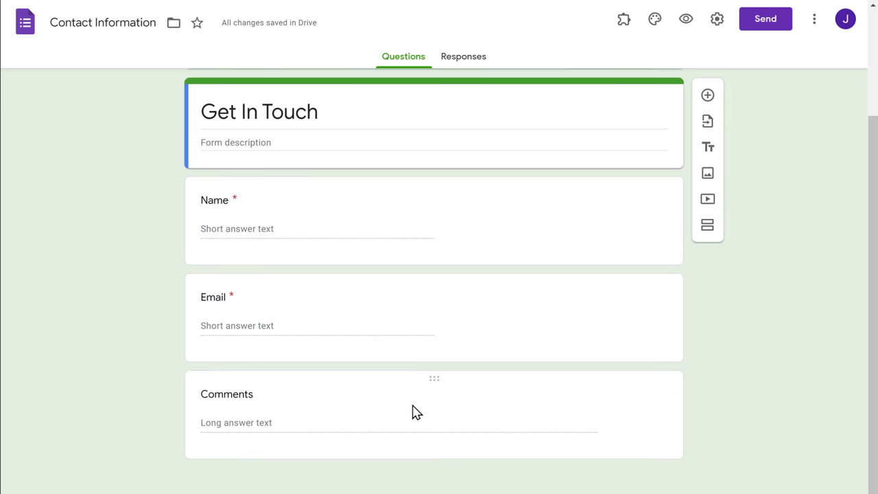
click(310, 396)
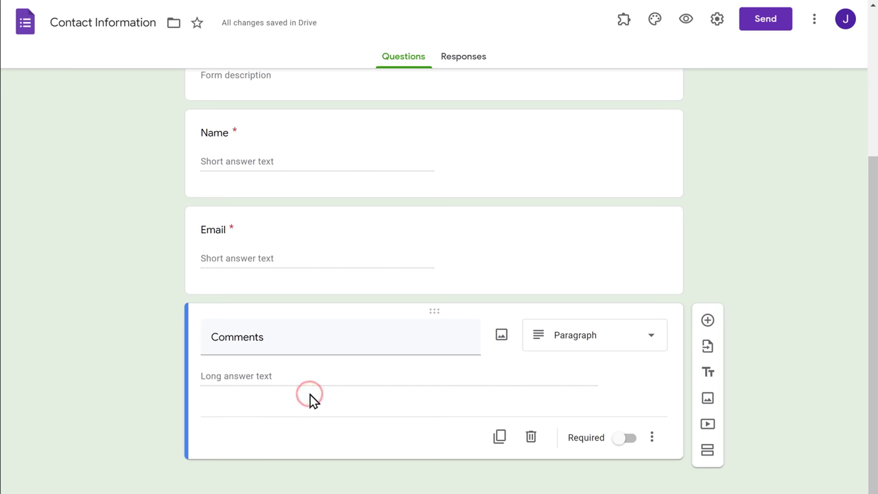
click(210, 337)
drag(210, 337, 255, 337)
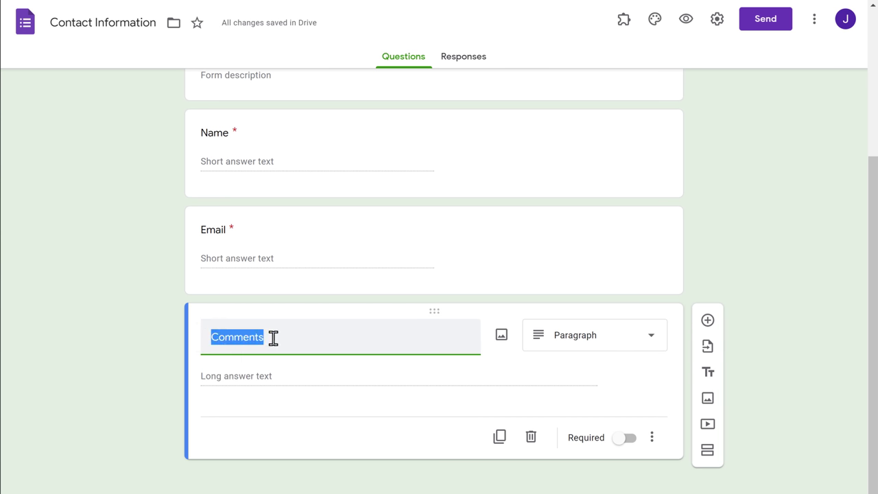
text(Your message)
click(326, 374)
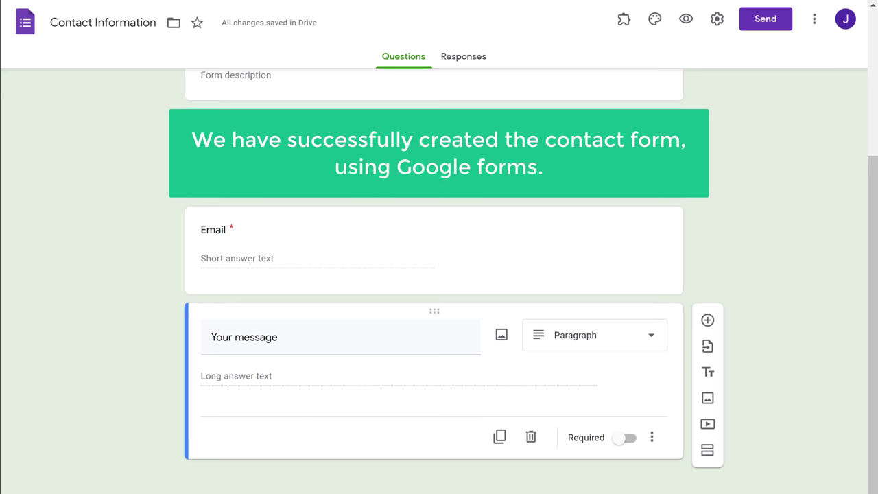
scroll(434, 274, up, 3)
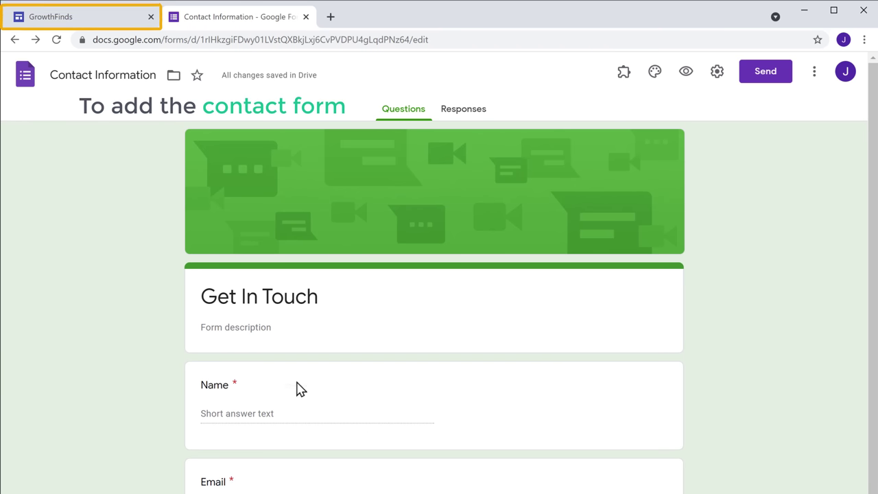
Embed the Contact Information (Get In Touch) form on Contact Us and widen it across the page
click(83, 20)
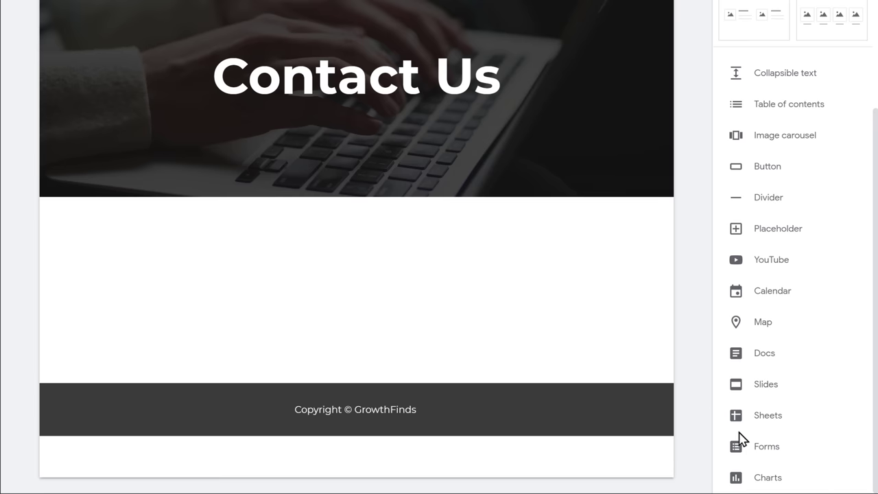
click(767, 461)
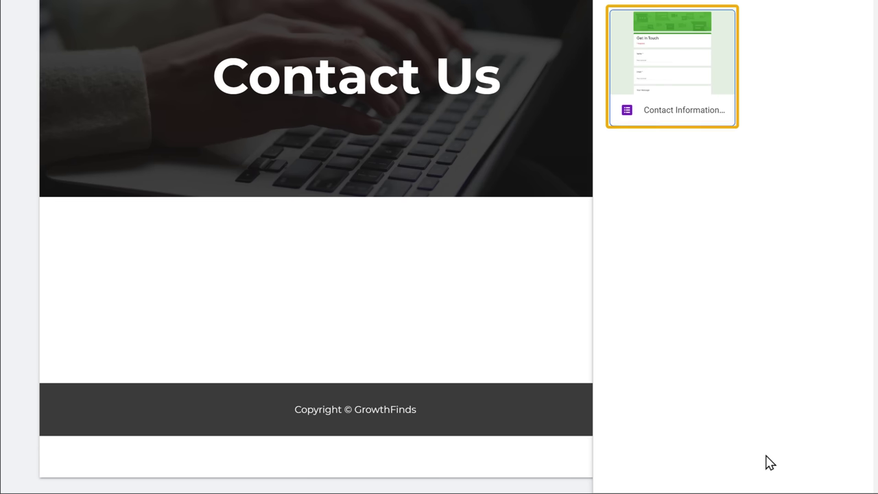
click(676, 127)
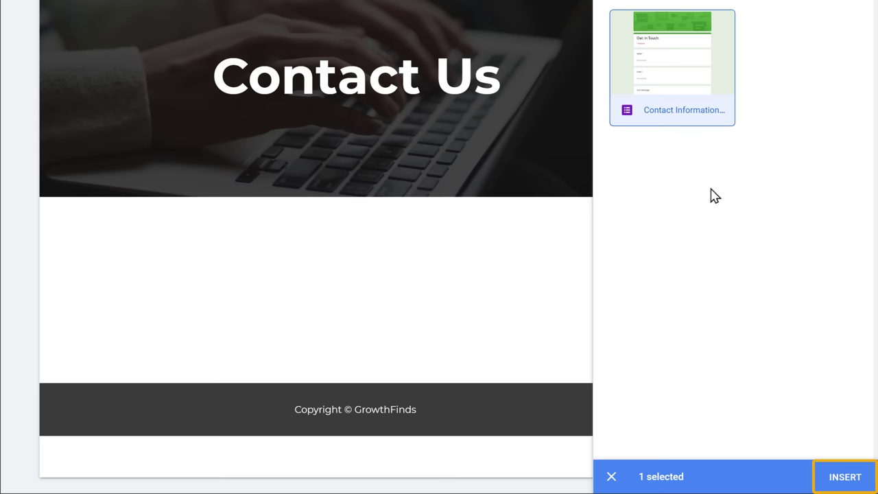
click(845, 479)
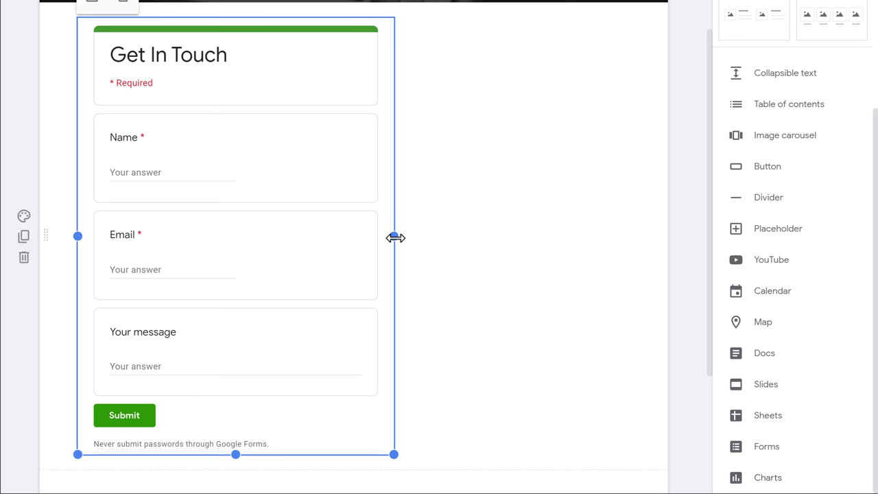
drag(394, 236, 628, 235)
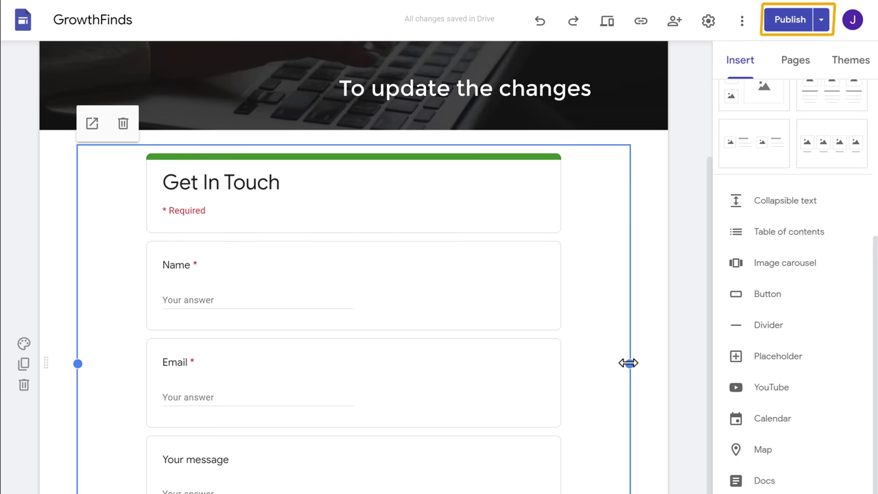
Publish the site, open the live Contact Us page, and submit a test message through the form
click(791, 22)
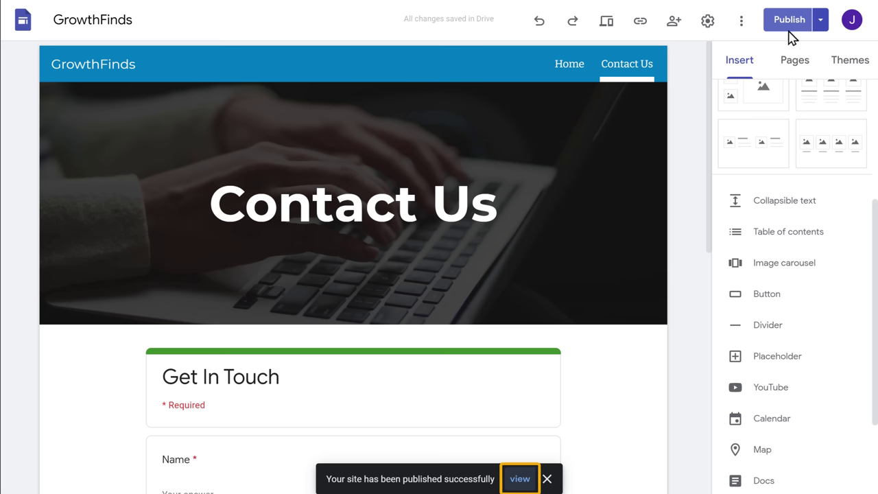
click(521, 480)
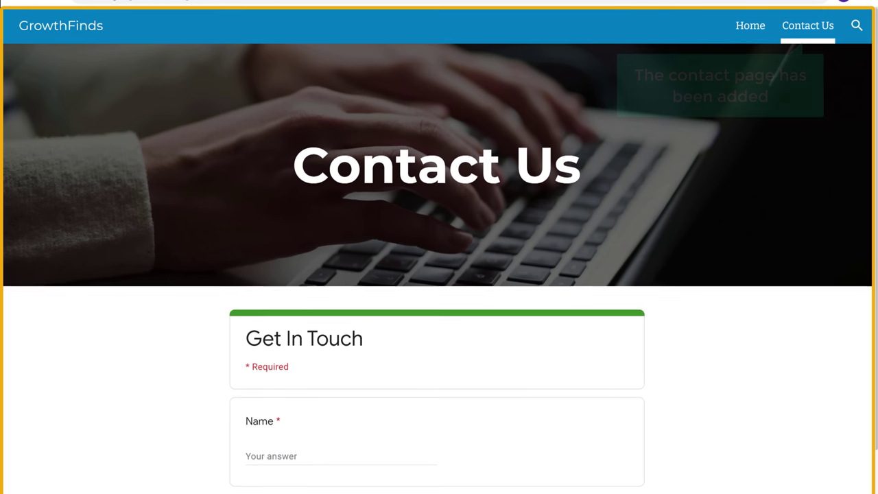
scroll(439, 274, down, 3)
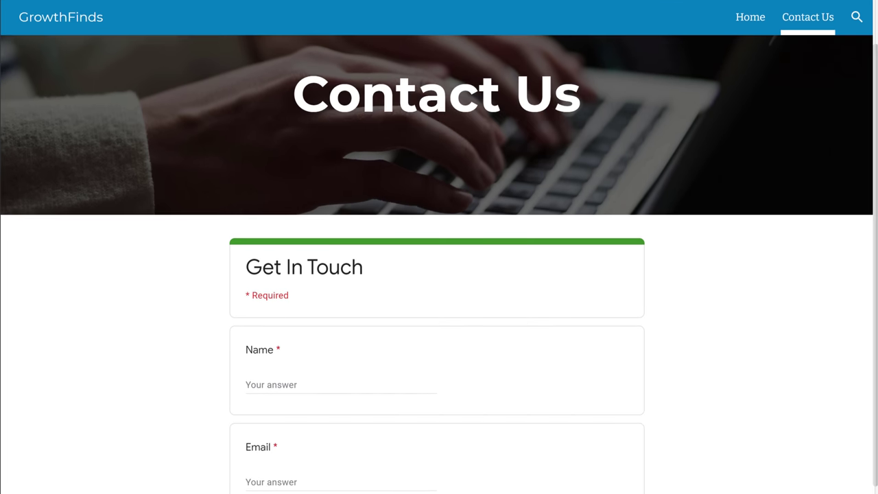
scroll(439, 275, down, 1)
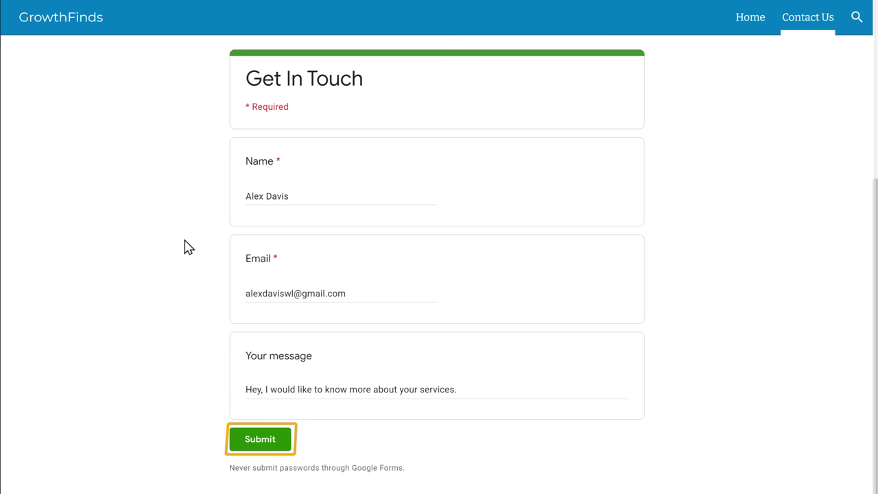
click(260, 444)
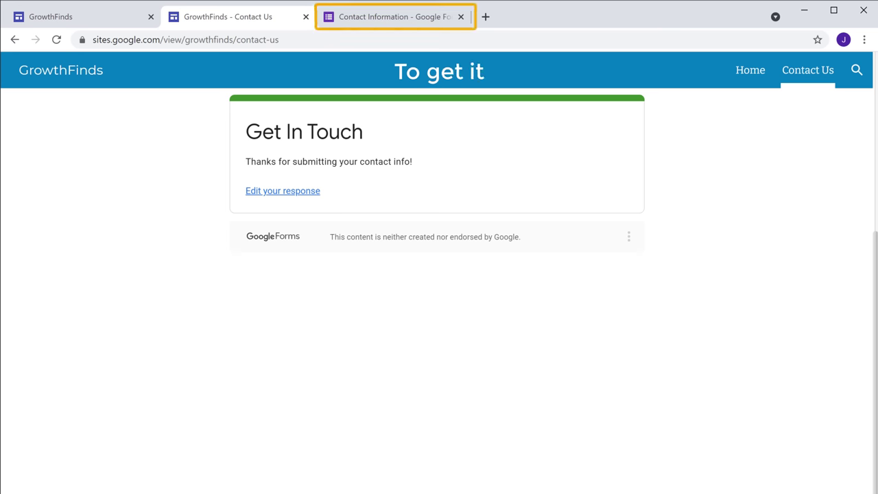
Show the Contact Information form's Responses summary of the single test submission
click(393, 23)
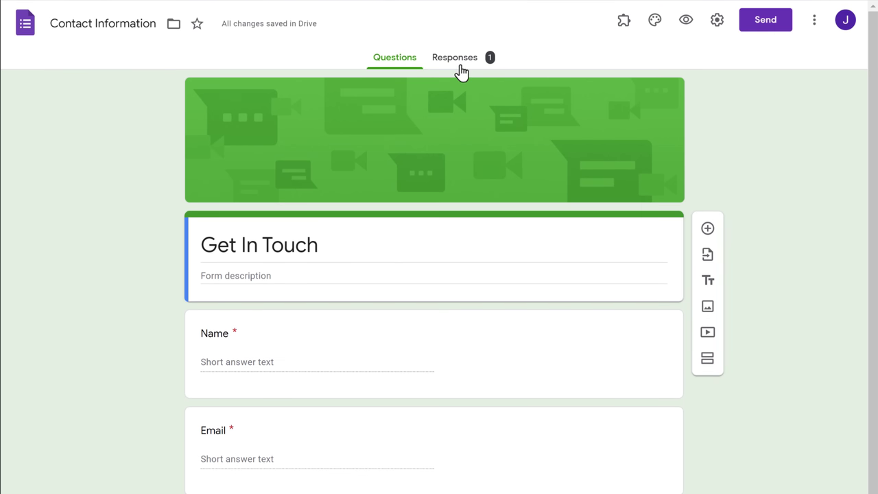
click(460, 67)
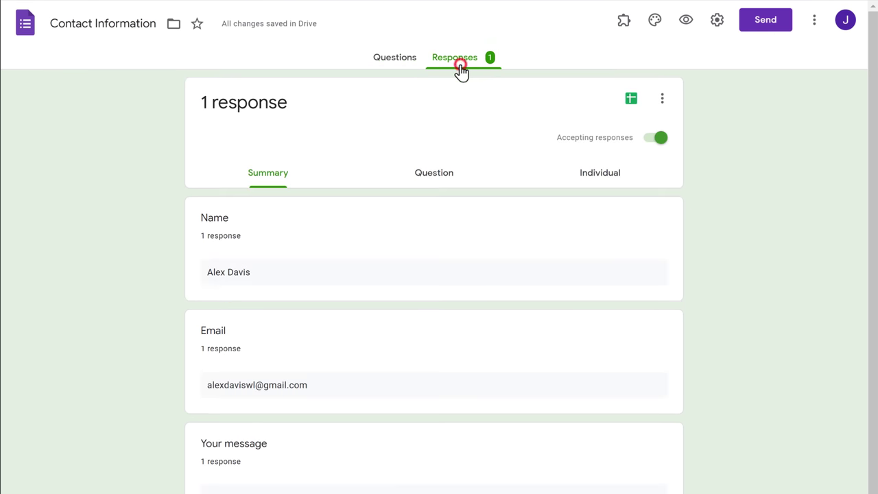
scroll(460, 69, down, 1)
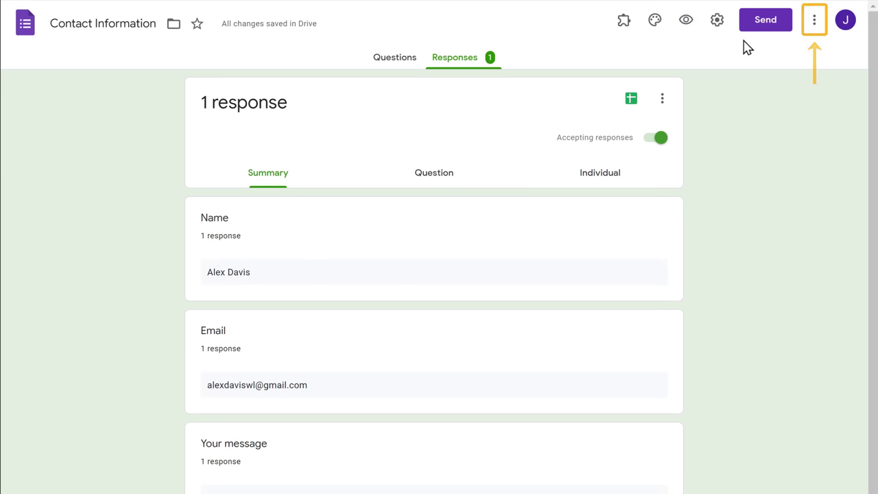
Search the form's add-ons for 'Email notification' and open Email Notifications for Google Forms
click(815, 31)
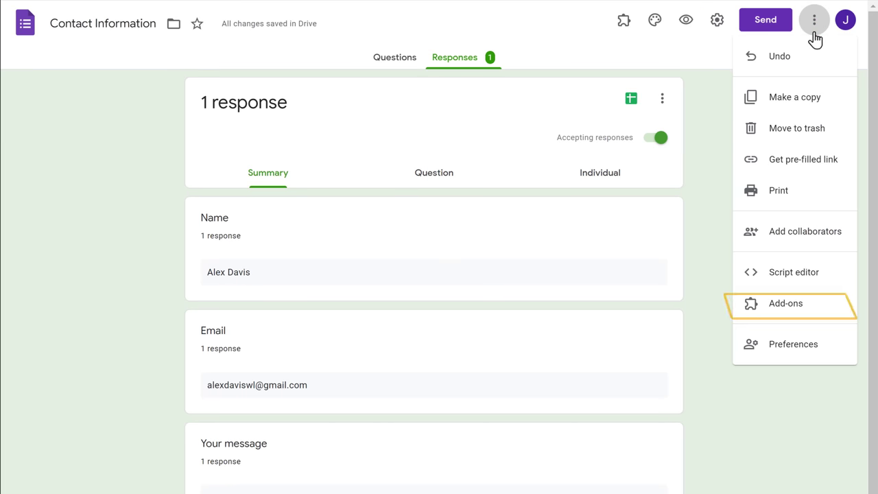
click(786, 309)
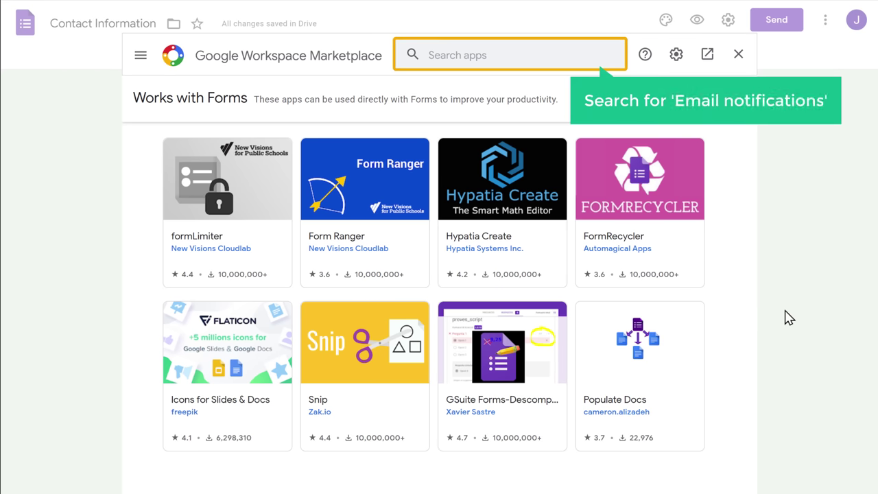
click(509, 54)
text(Email notificatio)
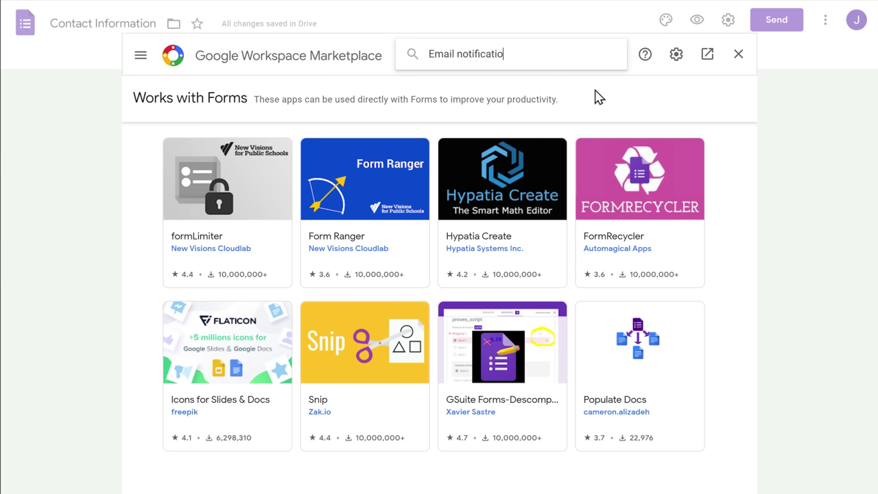
text(n)
key(Return)
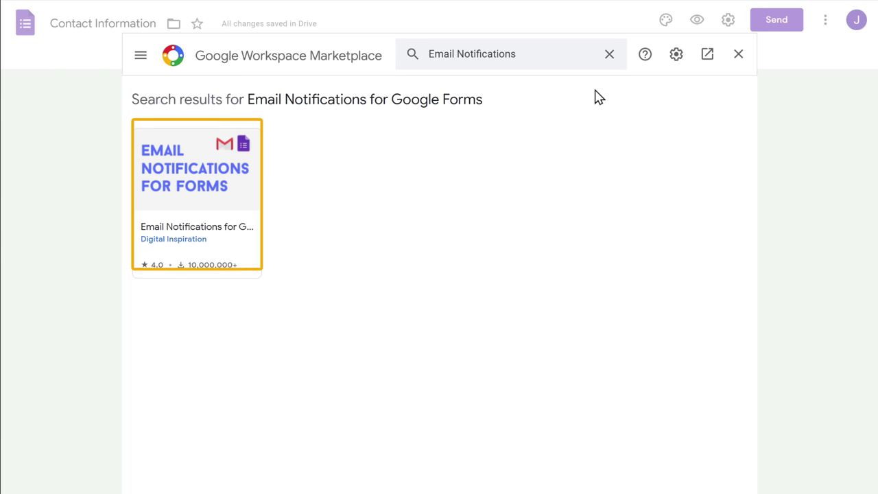
click(192, 199)
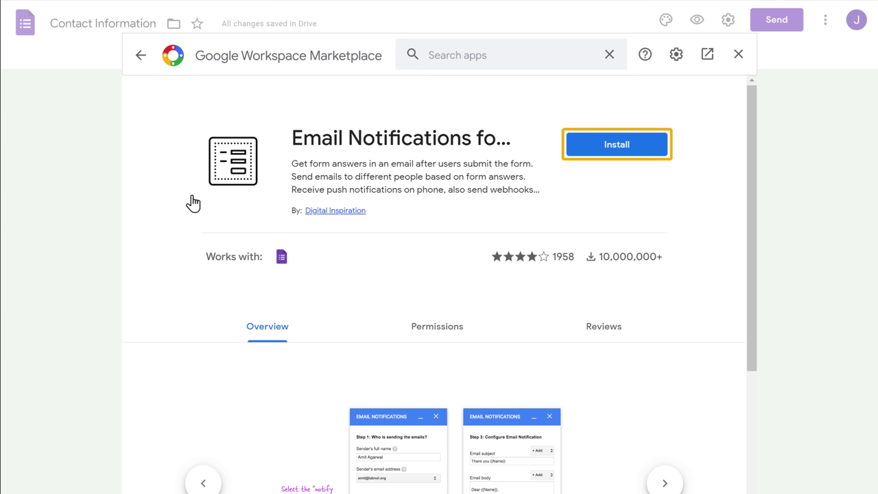
Install the add-on, grant it access with the Google account, and close the confirmation
click(615, 150)
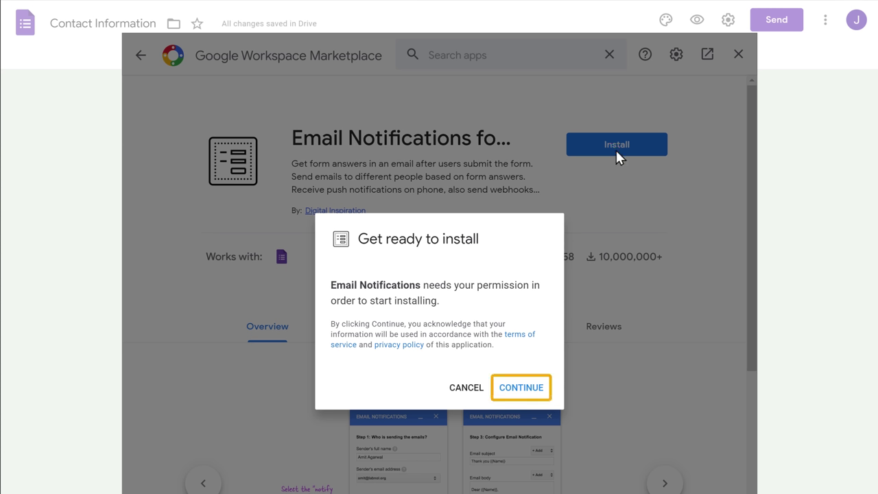
click(521, 388)
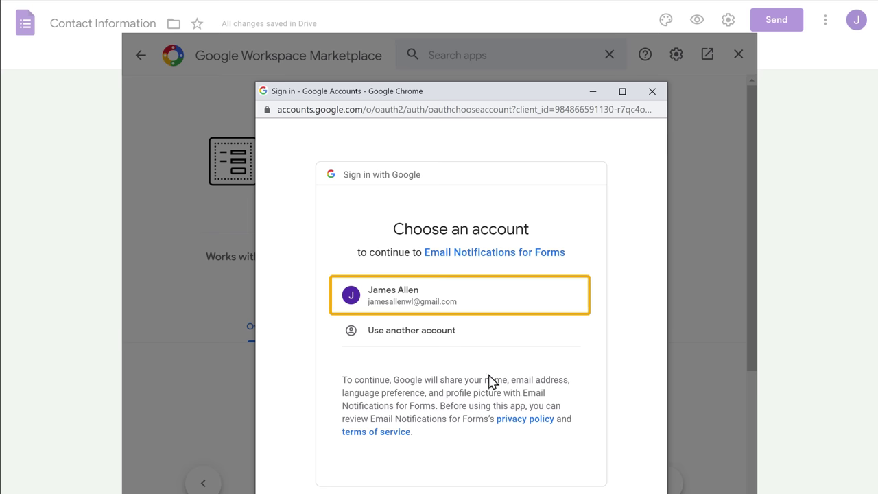
click(394, 307)
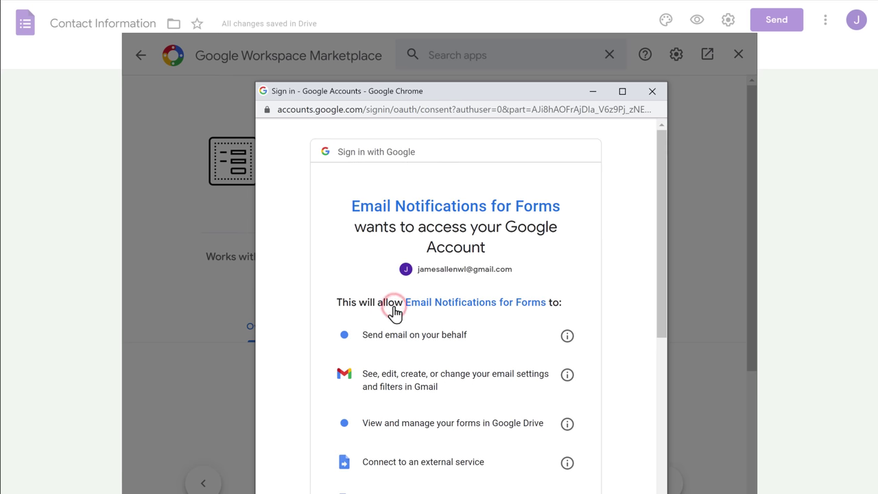
scroll(393, 310, down, 3)
scroll(396, 309, down, 3)
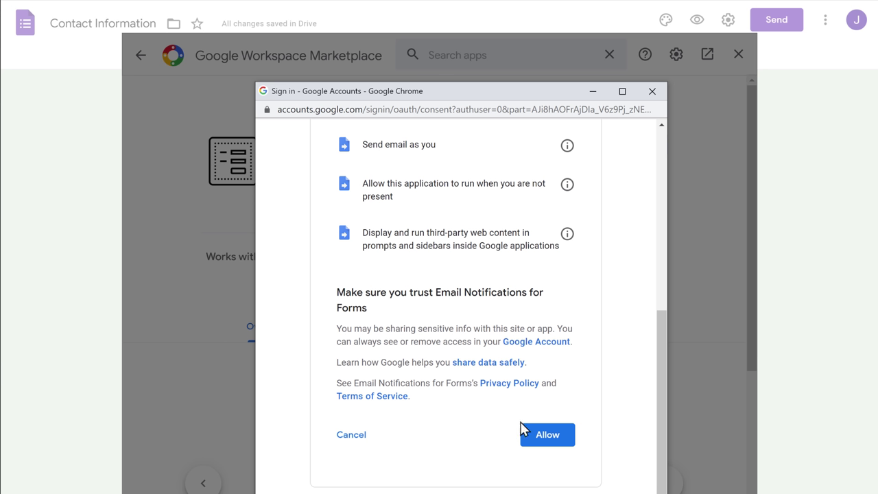
click(549, 439)
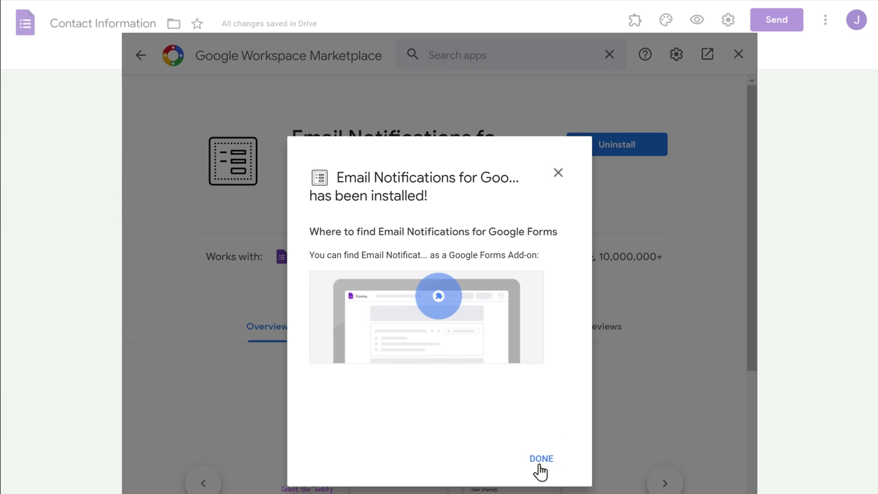
click(541, 461)
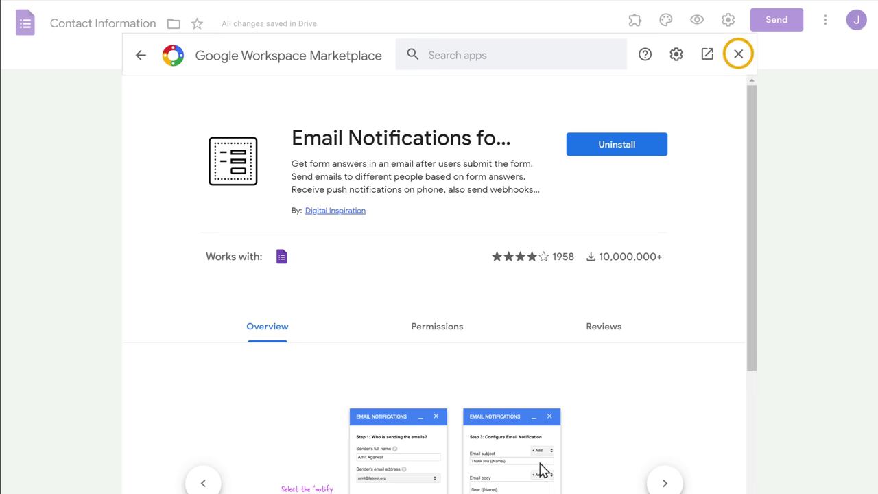
Leave the Marketplace and start a new rule in the Email Notifications for Google Forms add-on
click(738, 59)
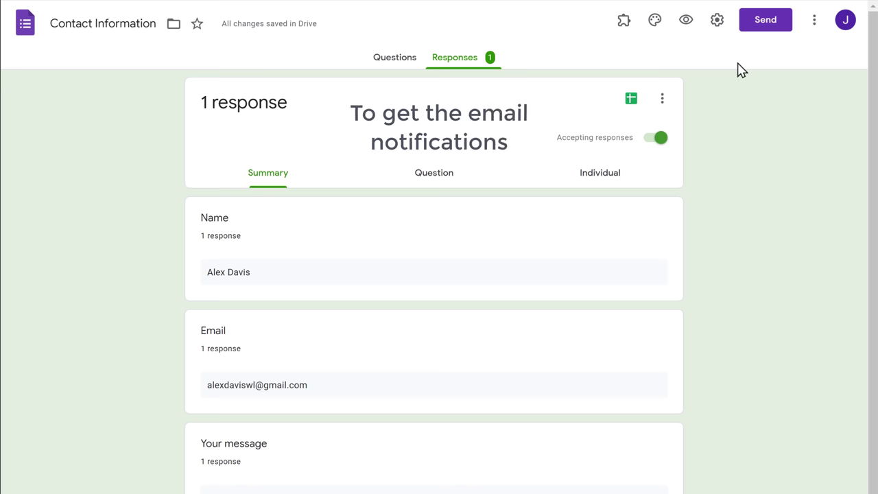
click(622, 32)
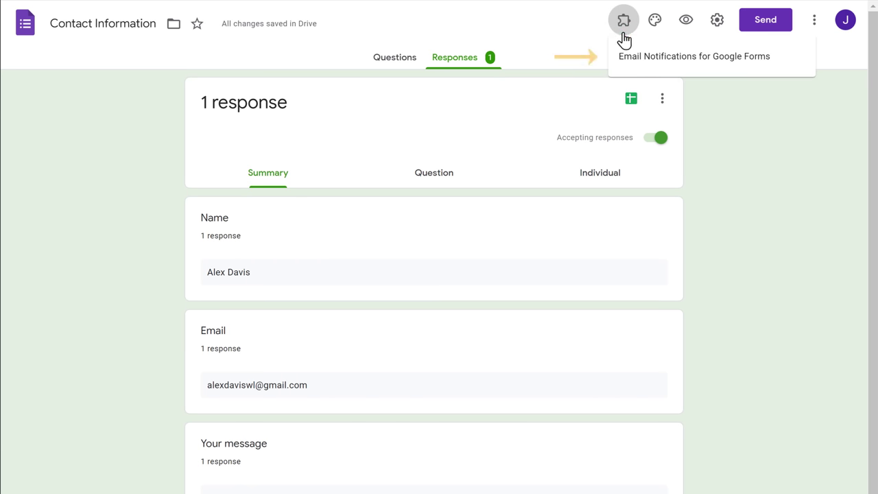
click(702, 63)
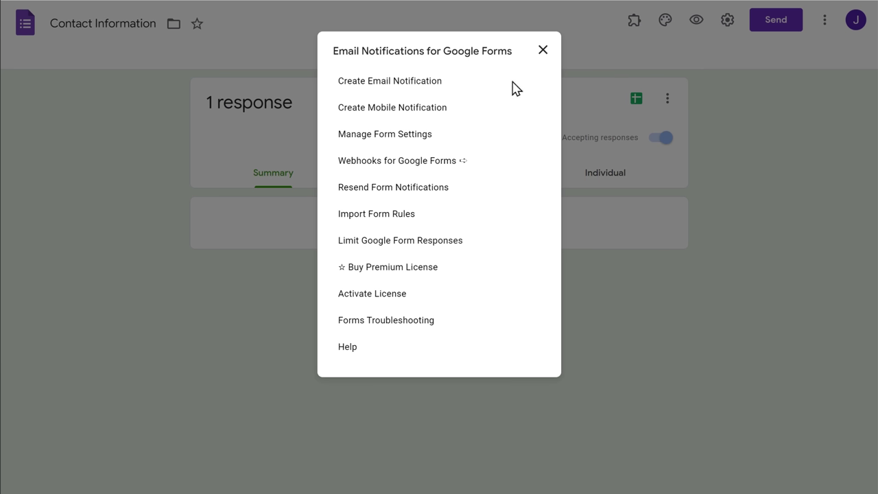
click(382, 89)
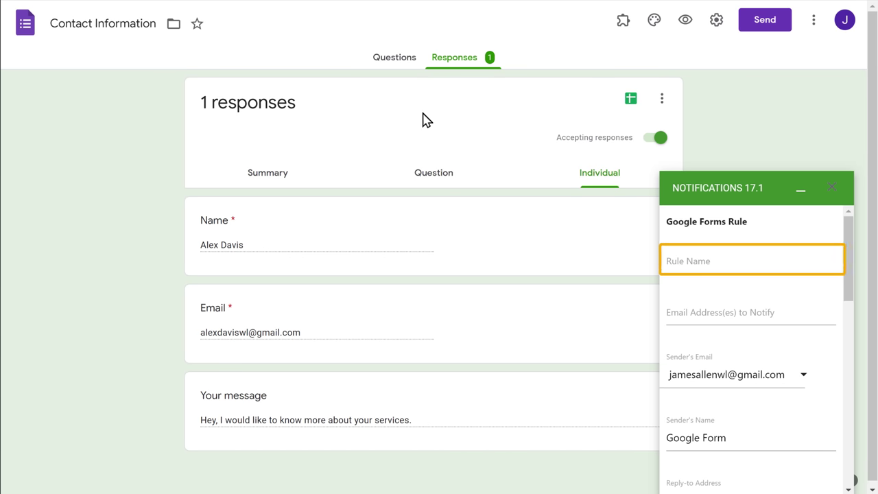
Name the rule 'Contact Form' and set the sender's name to GrowthFinds
click(715, 262)
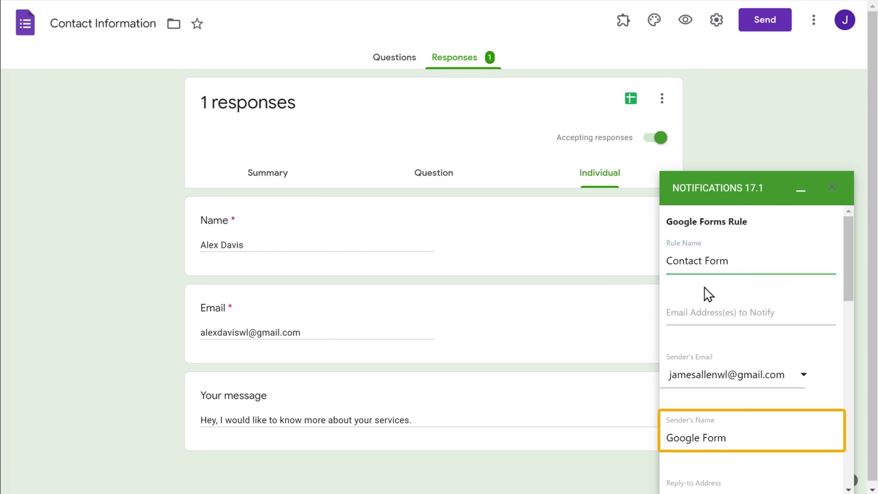
click(731, 439)
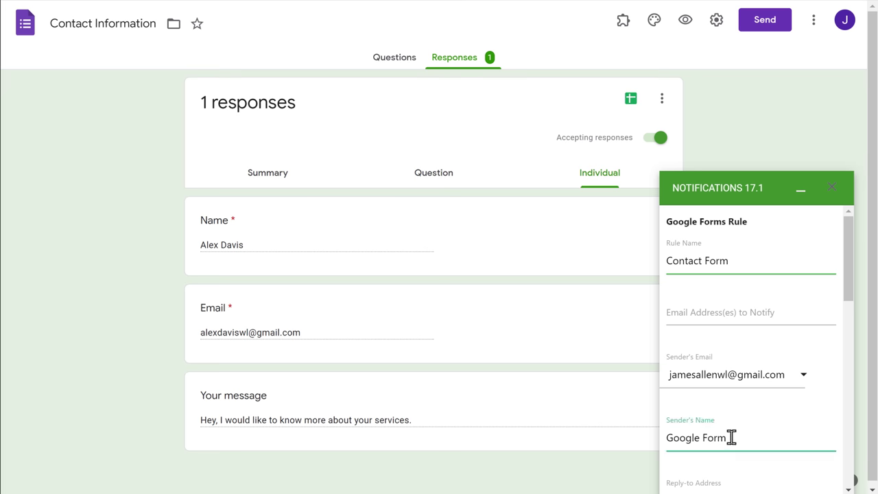
key(BackSpace)
key(BackSpace)
key(BackSpace)
key(BackSpace)
key(BackSpace)
key(BackSpace)
key(BackSpace)
key(BackSpace)
key(BackSpace)
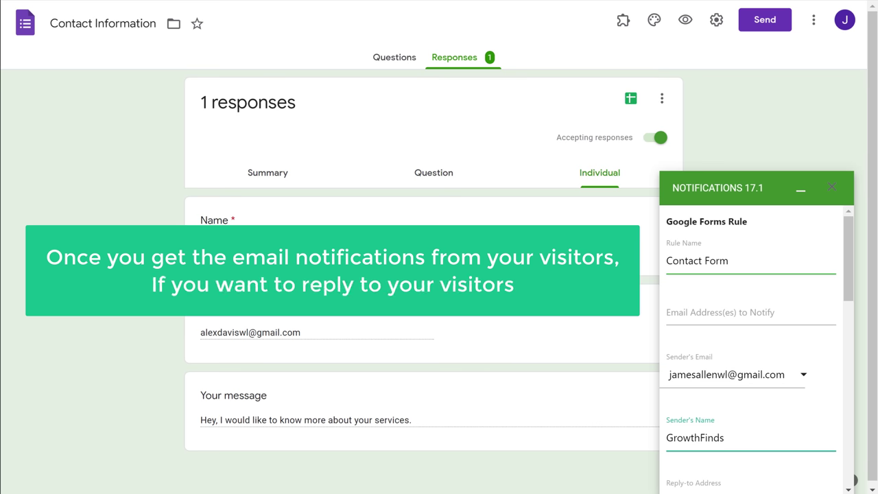
Enable Notify Form Submitter, using the Email question as the submitter's address
scroll(754, 343, down, 5)
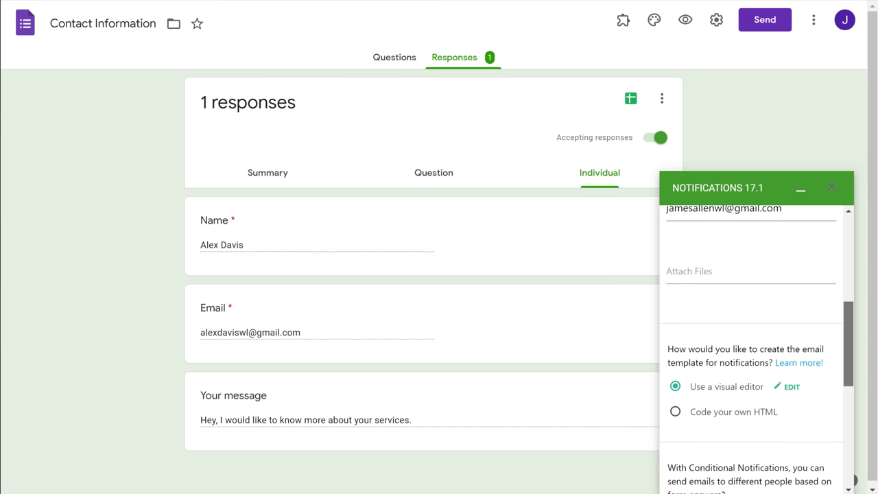
scroll(754, 410, down, 8)
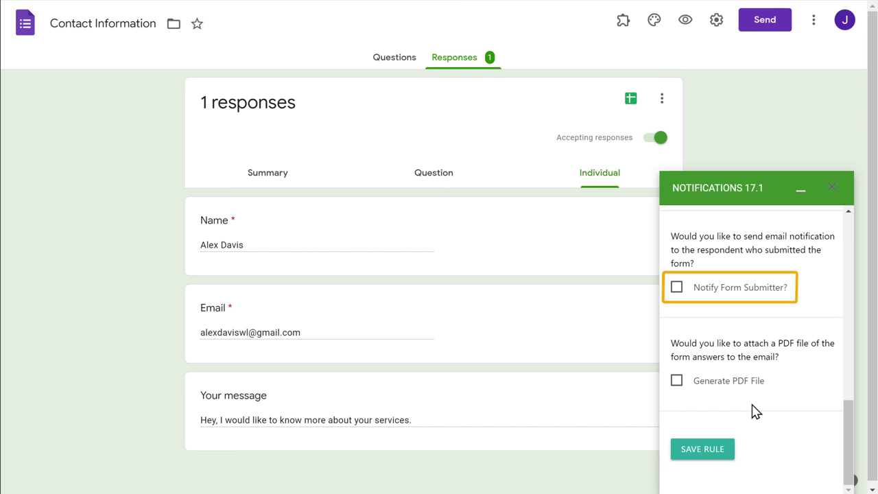
click(677, 289)
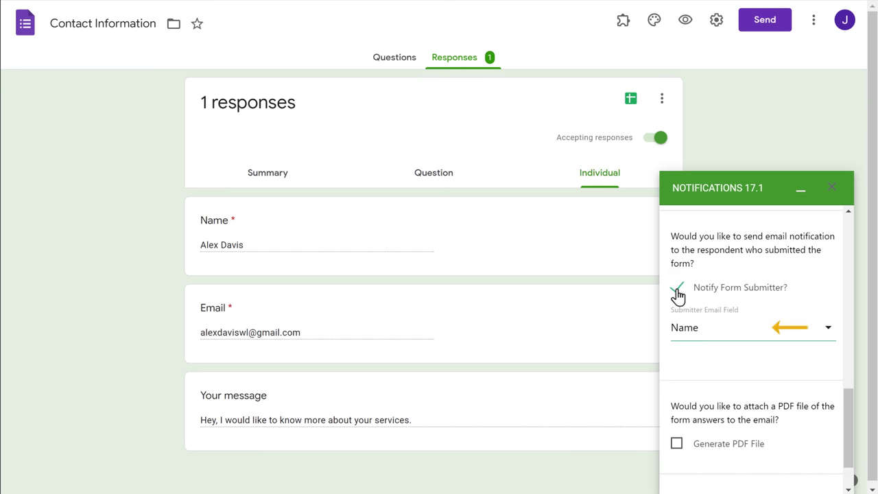
click(727, 331)
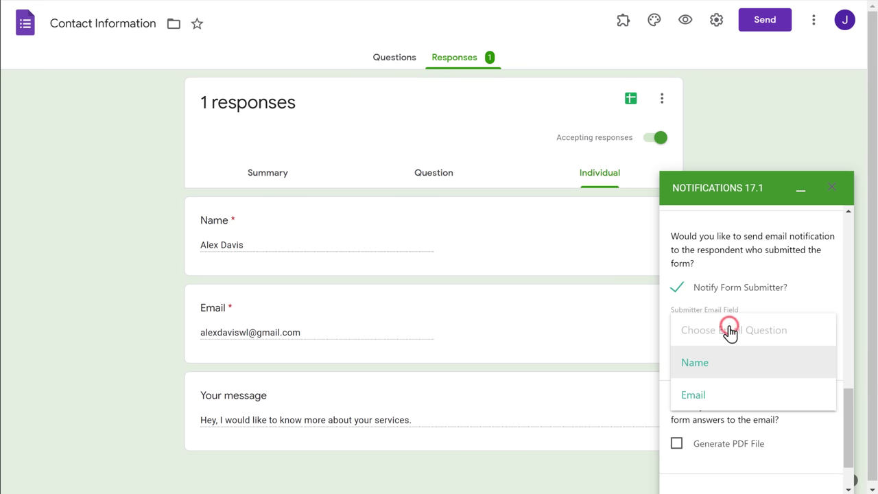
click(695, 405)
scroll(696, 412, down, 1)
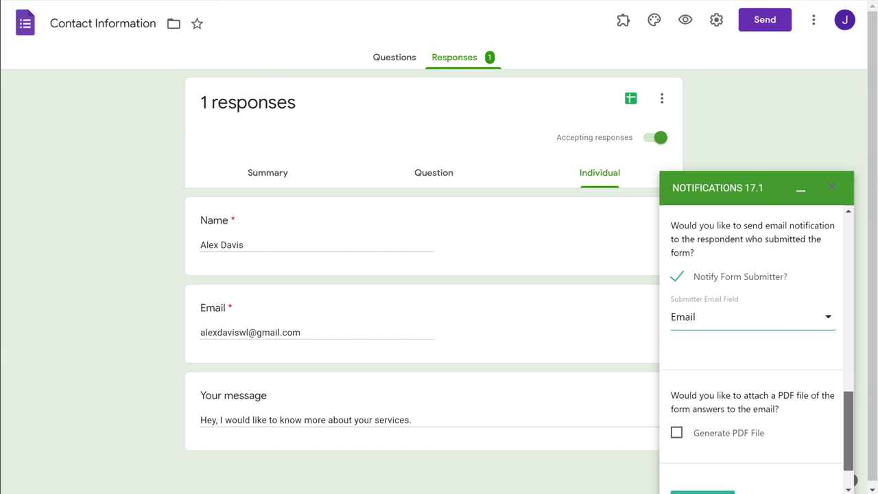
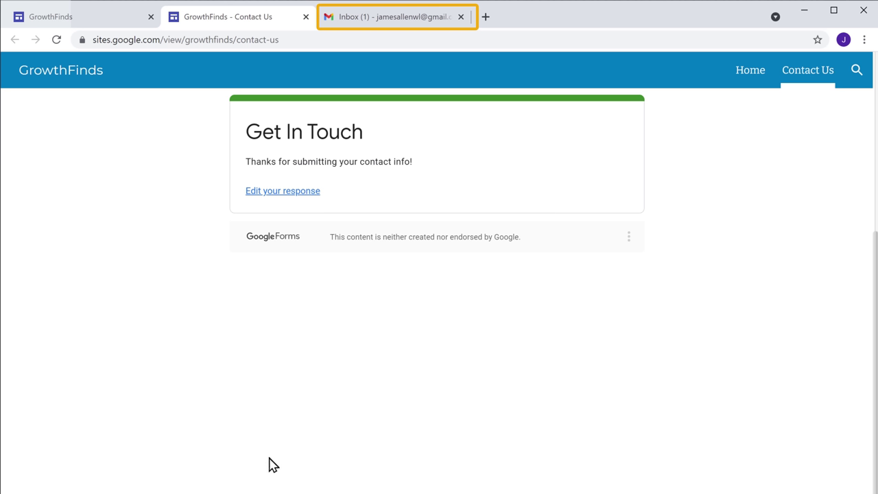
Reply to the form notification email asking the submitter to share more details on their query
click(387, 22)
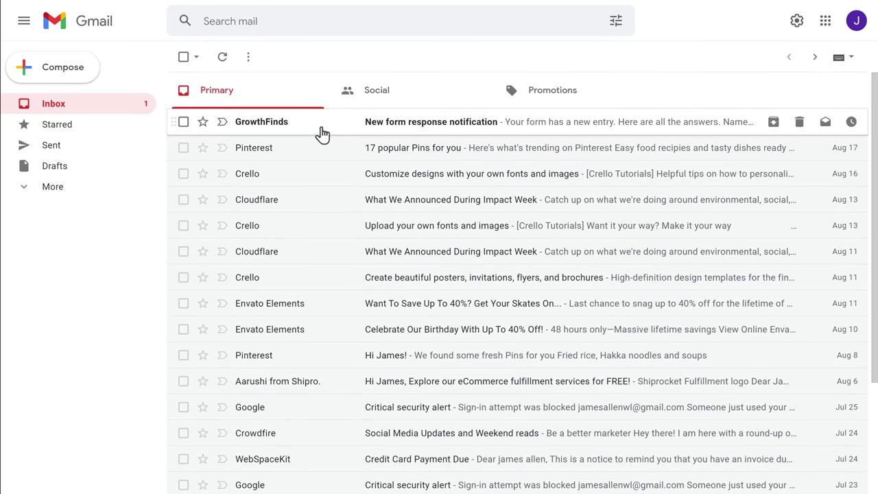
click(321, 170)
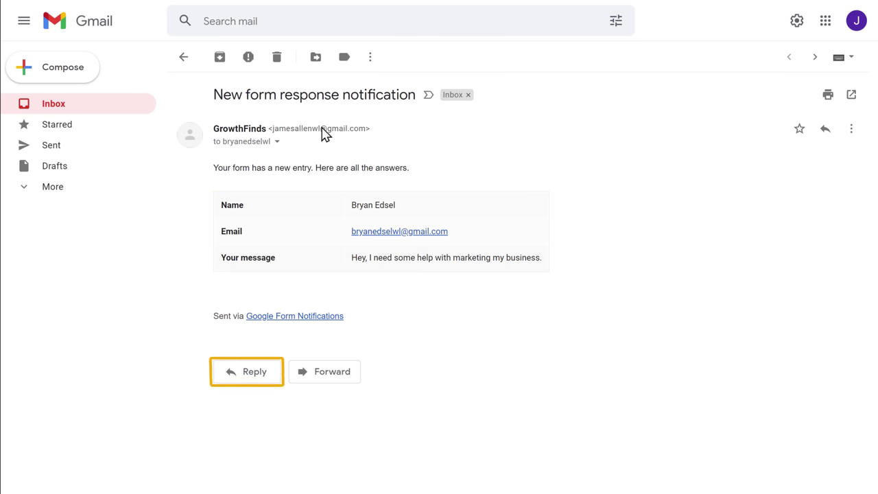
click(242, 380)
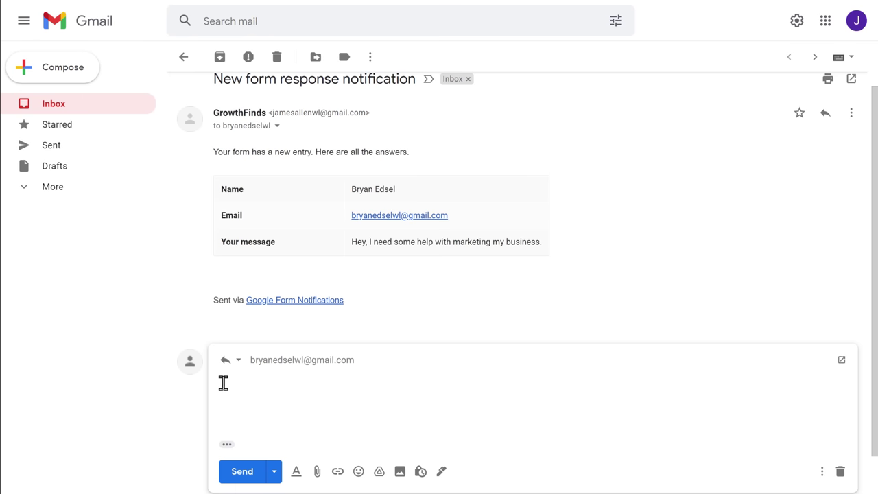
text(Hi Bryan, thanks for reaching out. Please share more details on your query, so that we can help you better.)
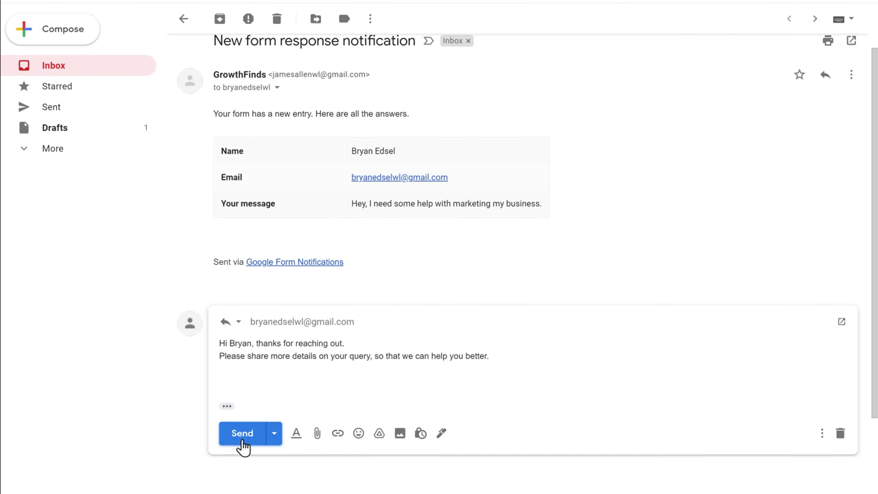
click(242, 435)
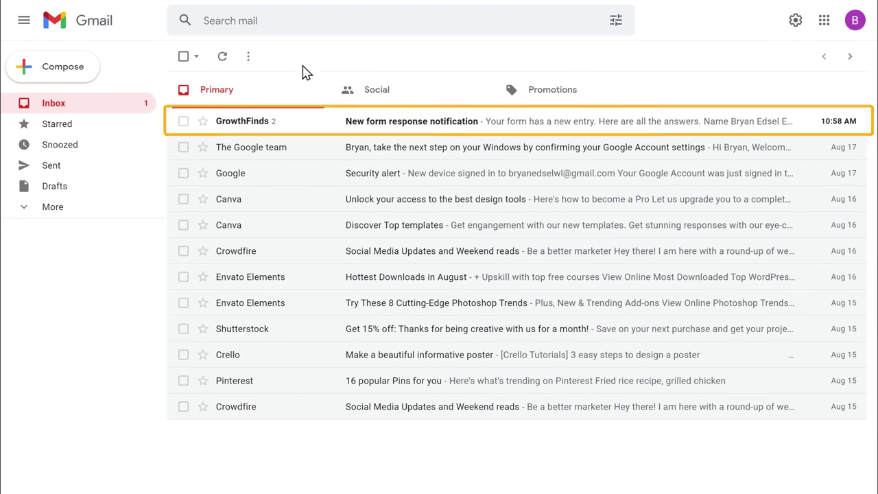
Open the GrowthFinds New form response notification thread in the recipient's inbox
click(300, 130)
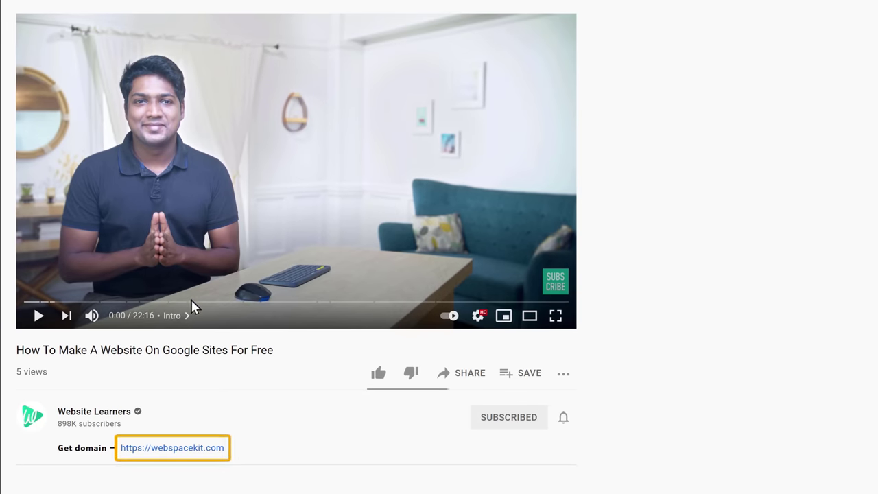
Open the webspacekit.com link from the video description in a new tab
click(175, 456)
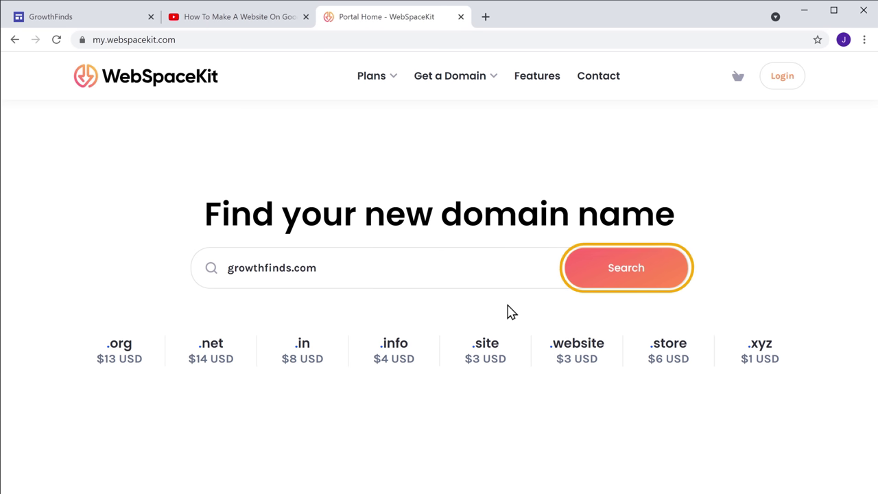
Search for growthfinds.com, continue registering it, and skip the hosting plan before checkout
click(630, 285)
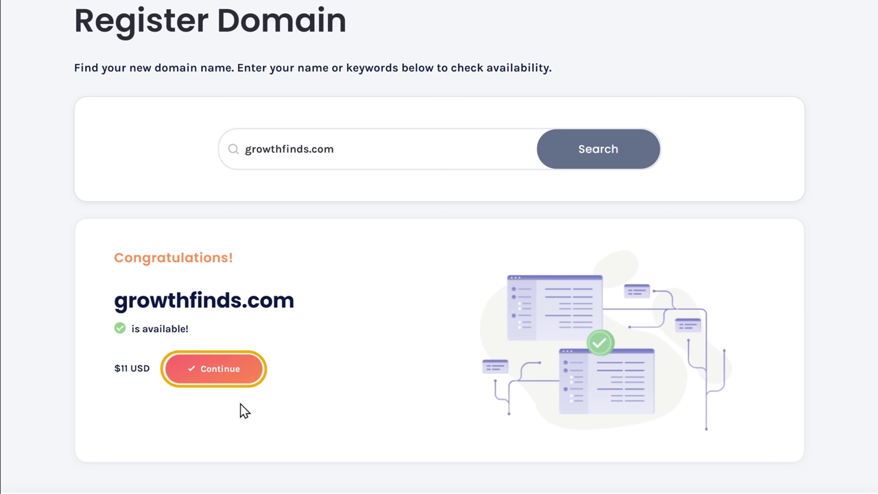
click(212, 371)
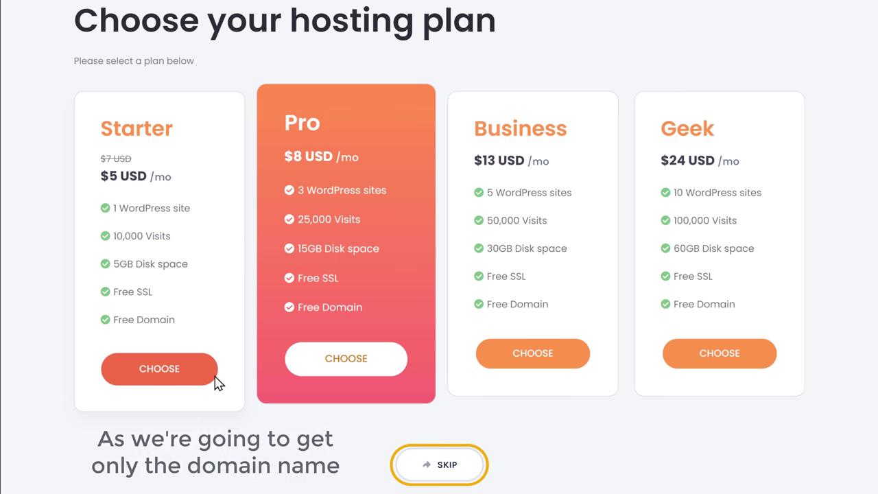
click(440, 473)
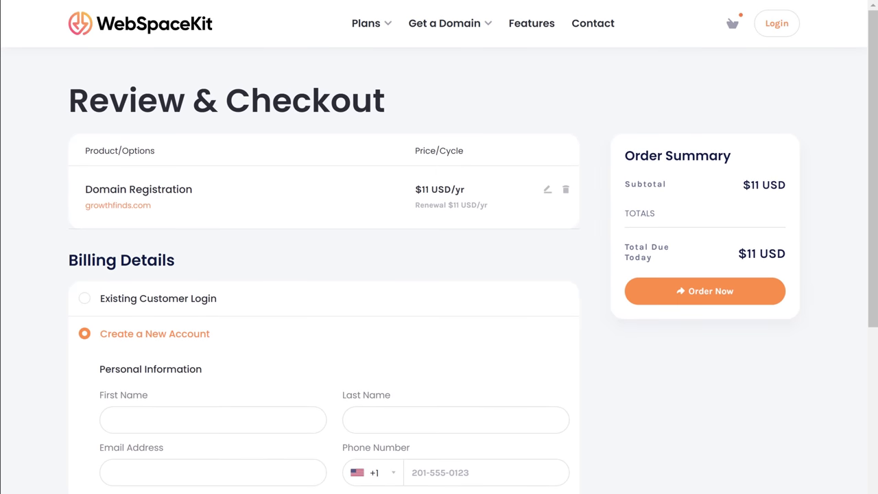
scroll(439, 274, down, 4)
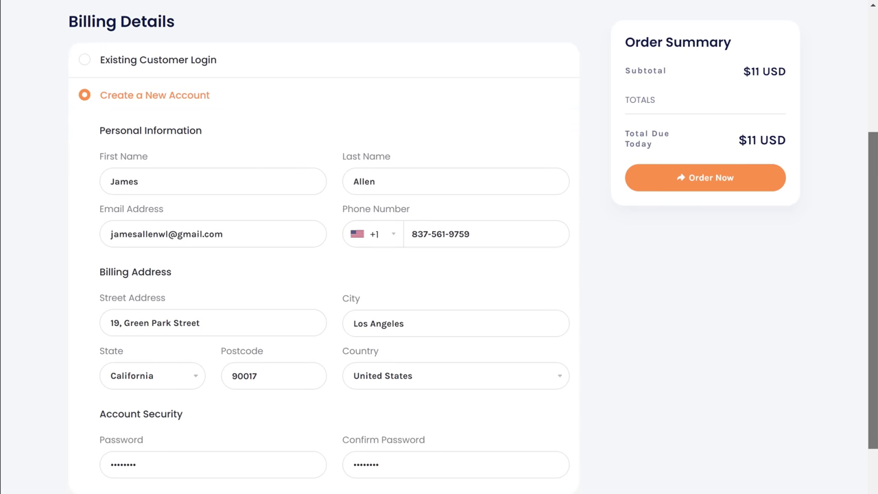
scroll(439, 274, down, 5)
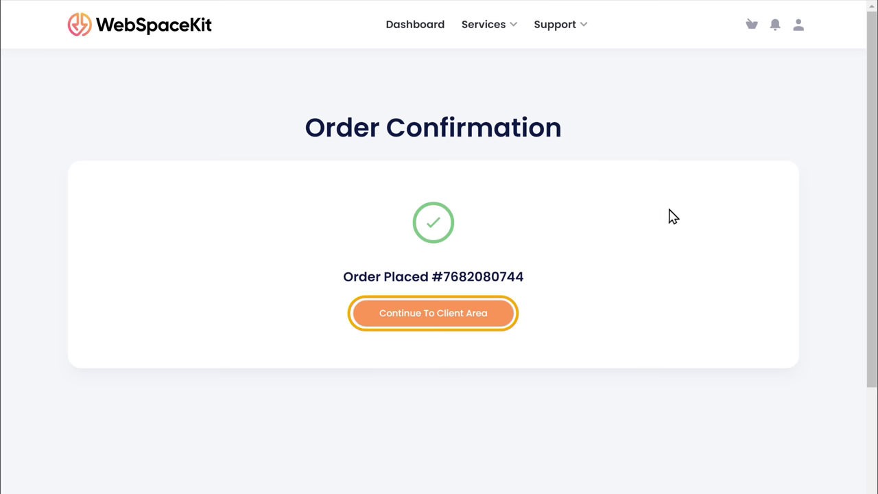
Check growthfinds.com in the client area's Domains list, then return to the GrowthFinds editor
click(441, 325)
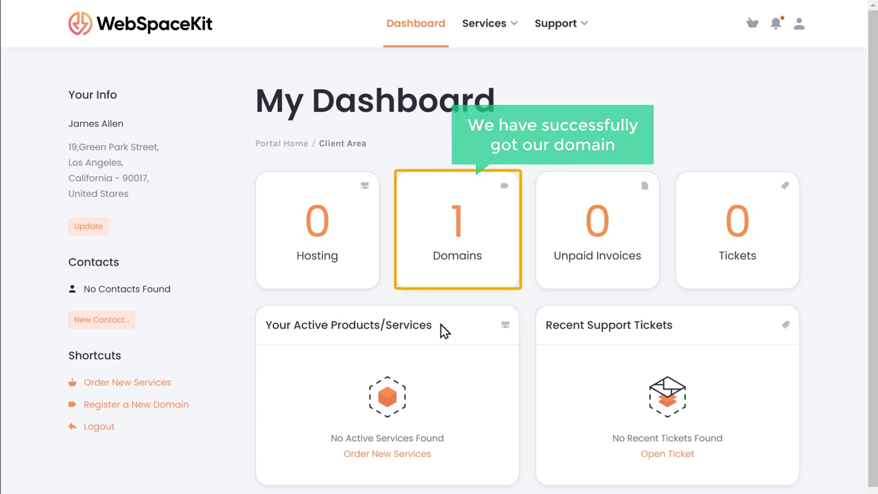
click(461, 273)
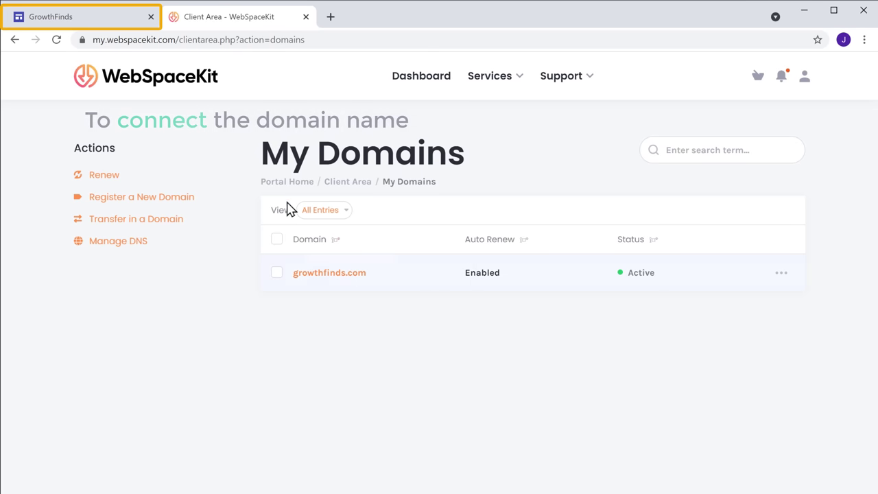
click(67, 23)
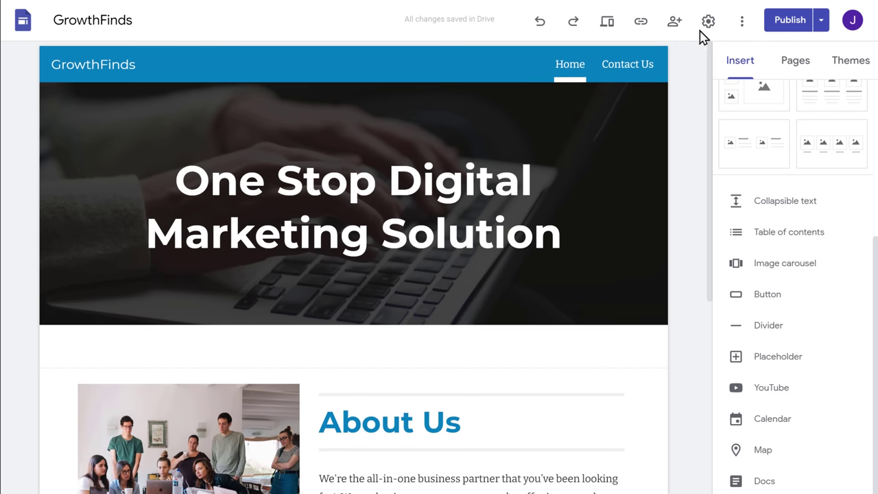
Set up growthfinds.com as a third-party custom domain and open its ownership verification page
click(708, 77)
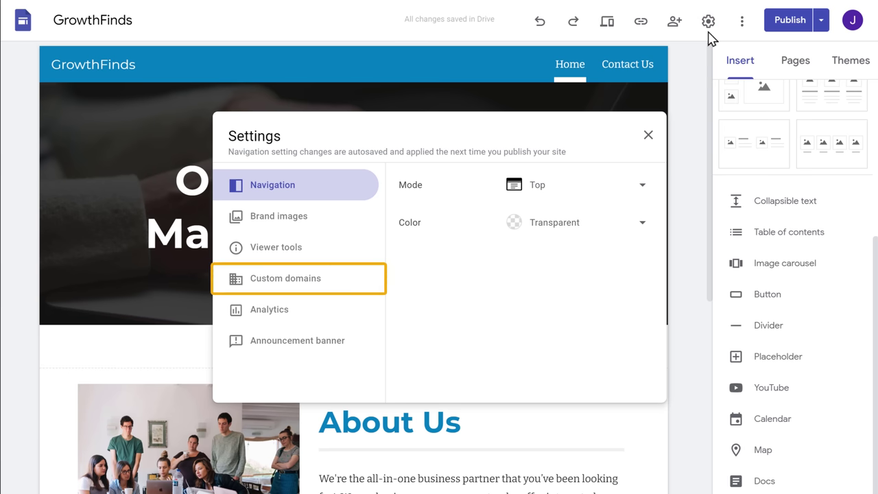
click(282, 285)
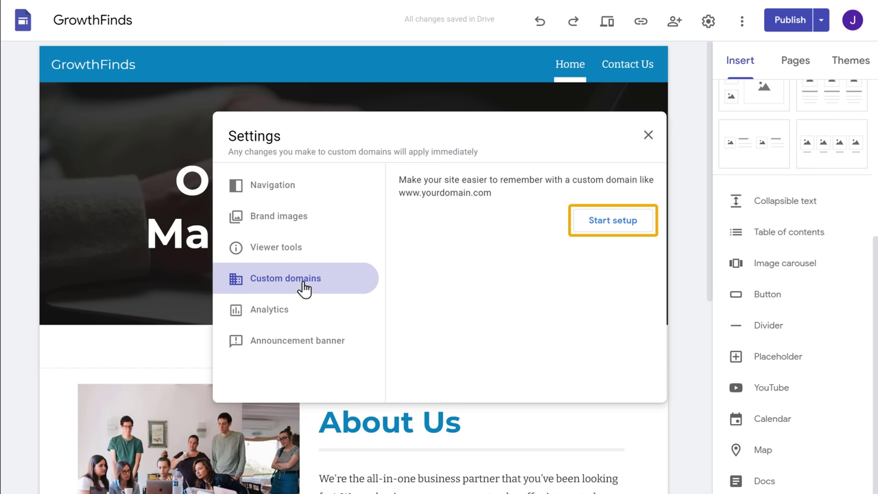
click(612, 231)
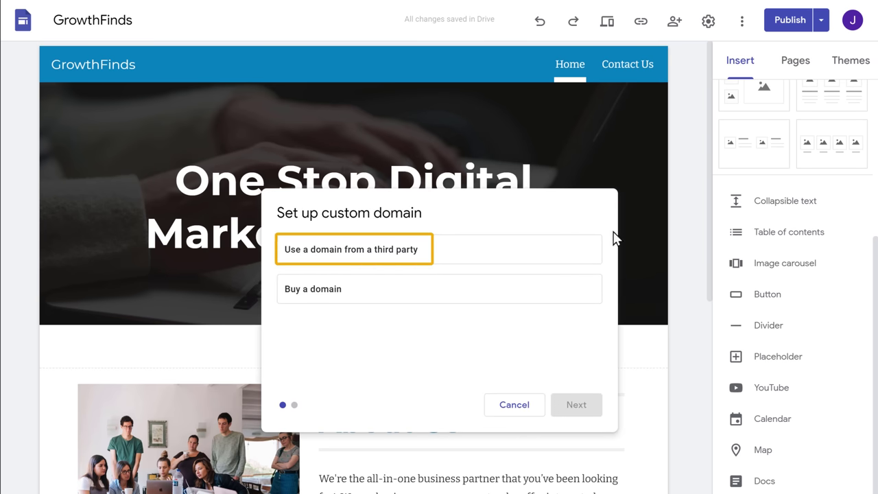
click(335, 257)
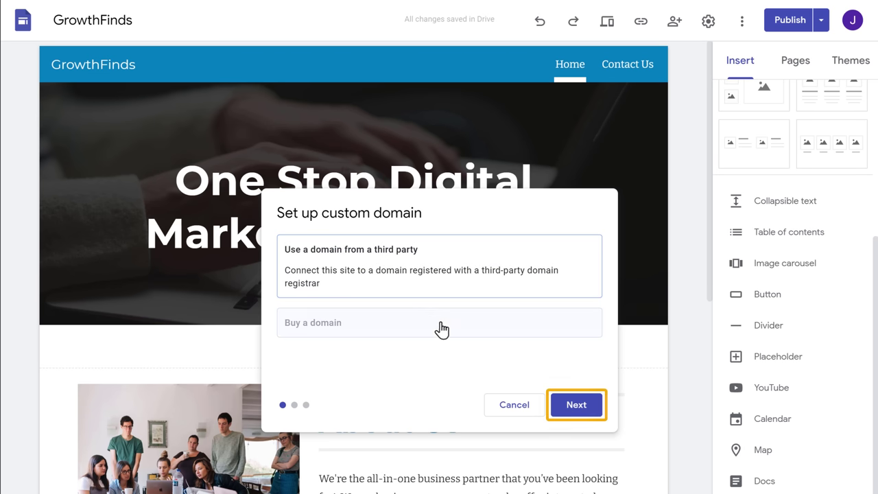
click(577, 406)
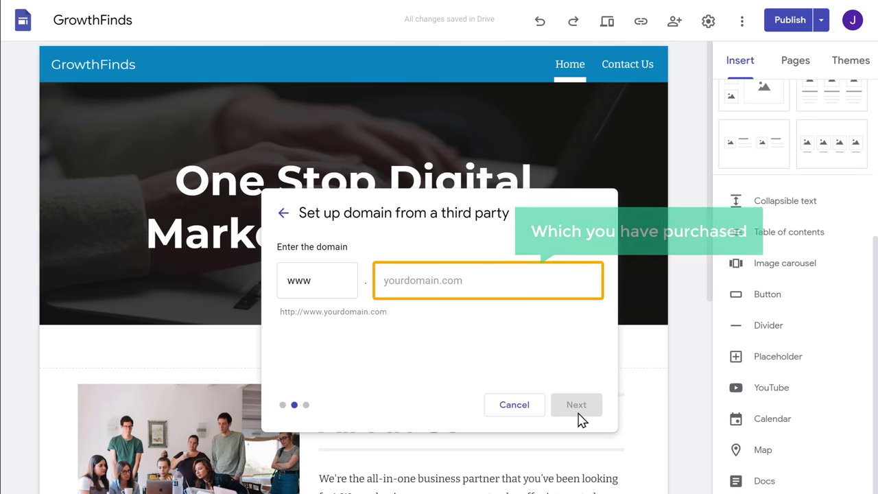
click(470, 281)
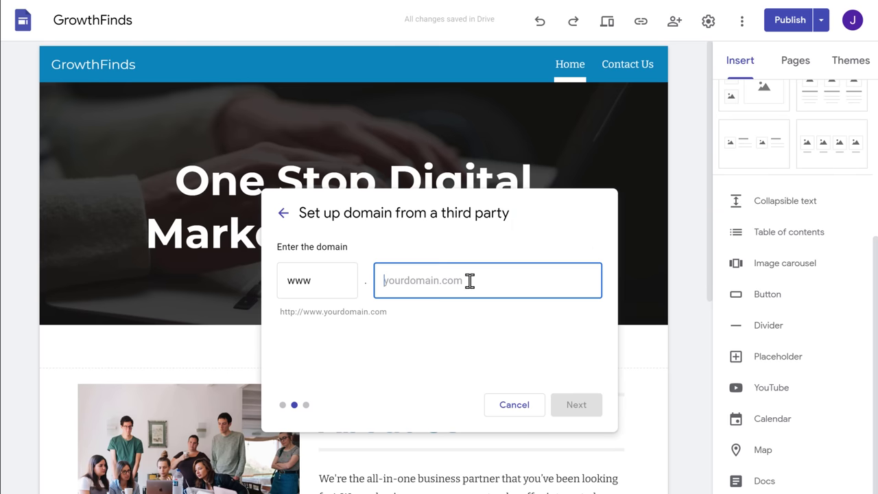
text(growthfinds.com)
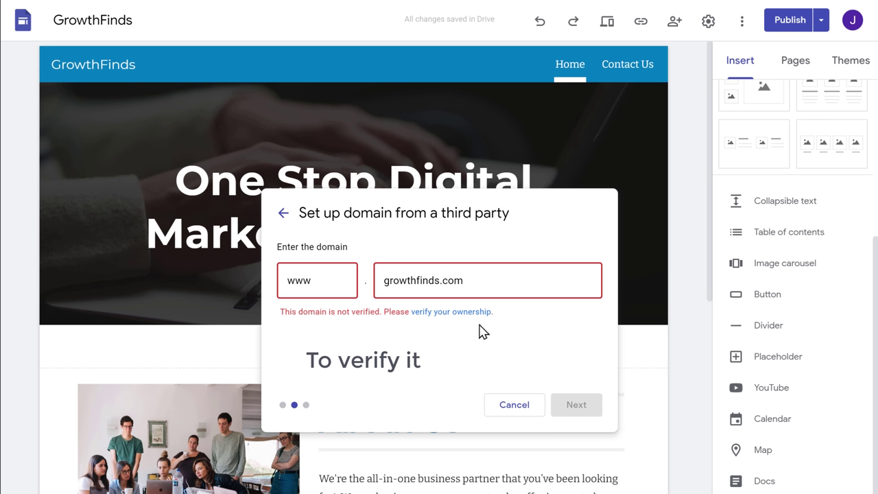
click(443, 313)
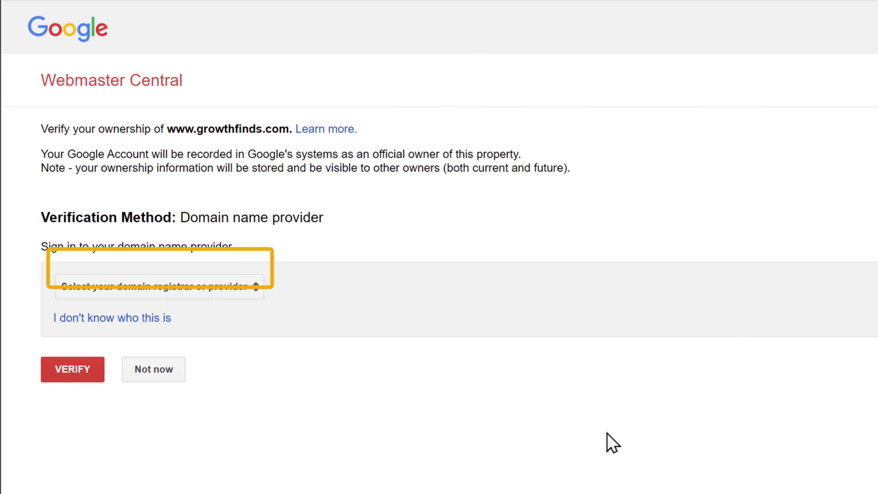
Pick Other as the domain provider to show the TXT record, then go to WebSpaceKit
click(149, 295)
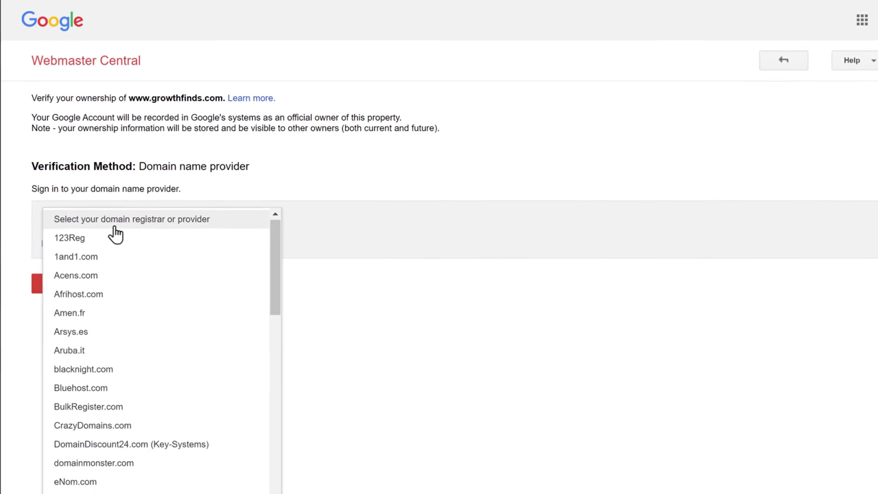
scroll(146, 295, down, 10)
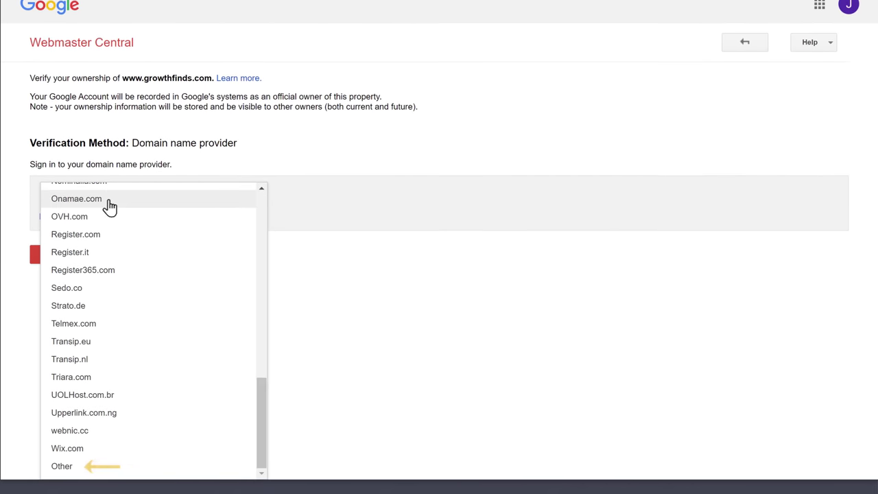
click(102, 468)
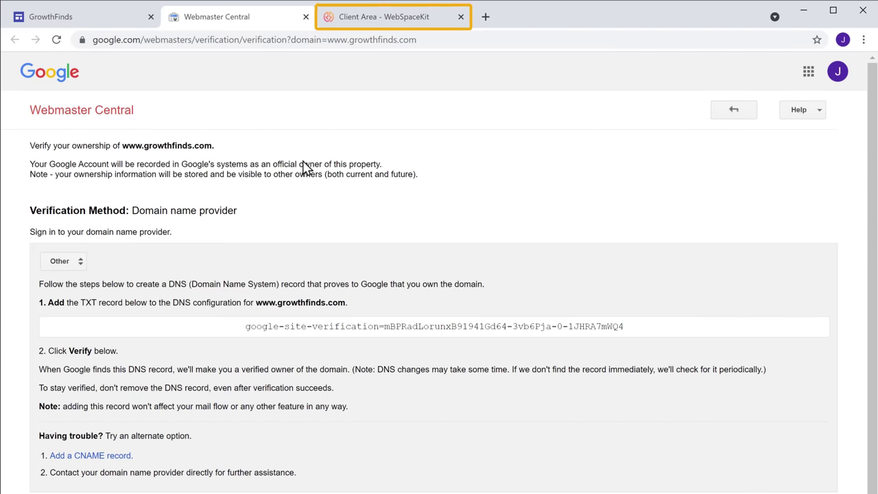
click(393, 22)
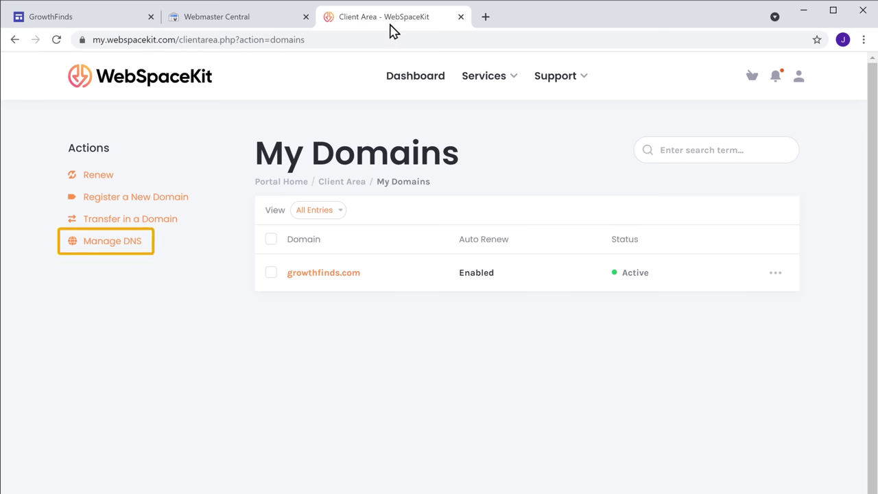
Start a new record in the growthfinds.com DNS zone with name @ and type TXT
click(116, 248)
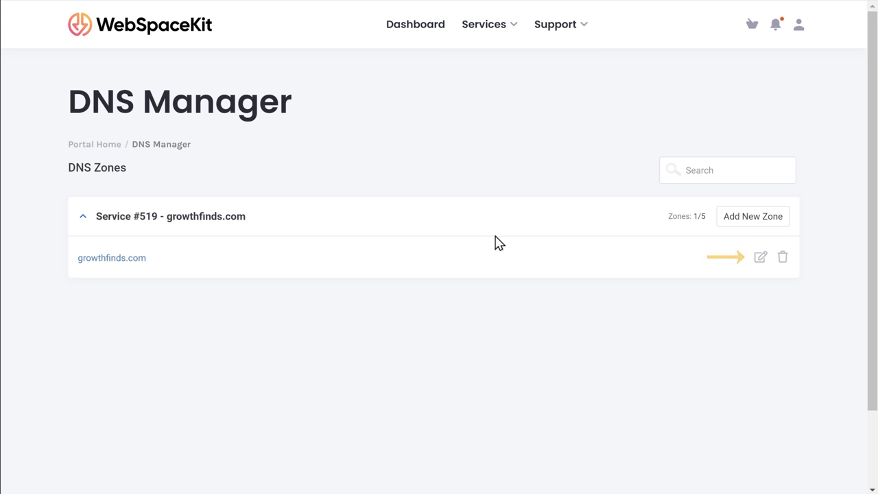
click(760, 266)
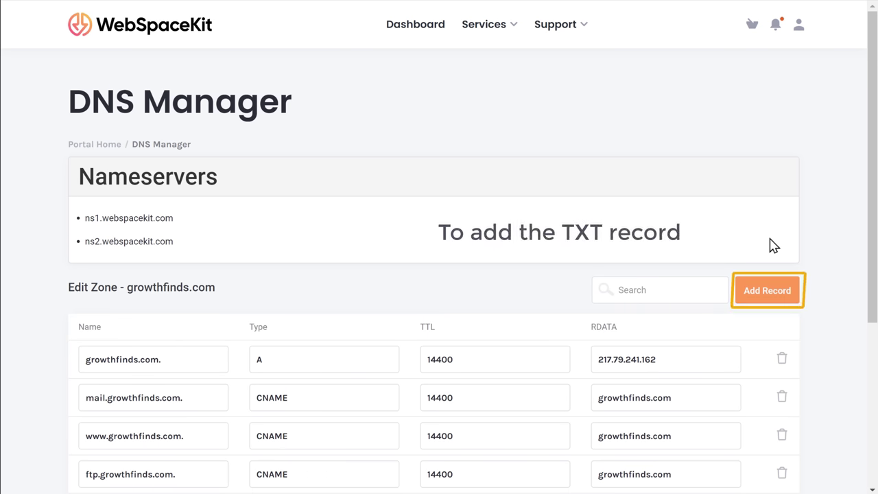
click(769, 295)
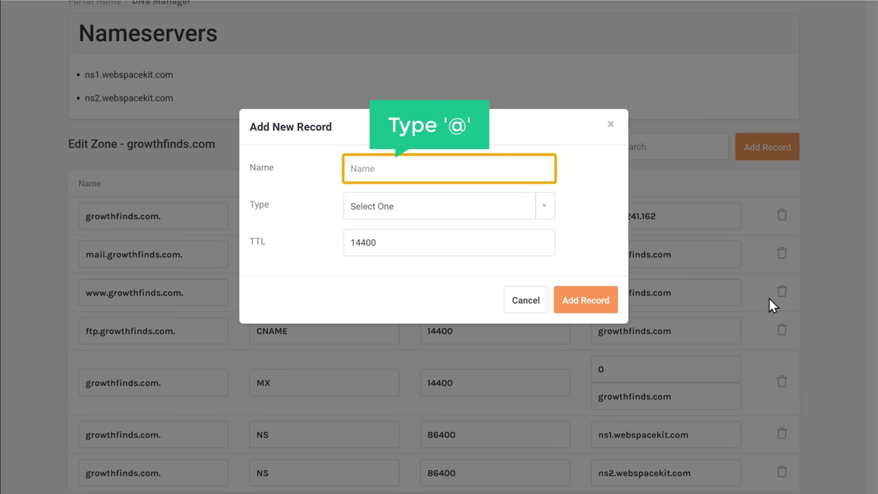
click(384, 168)
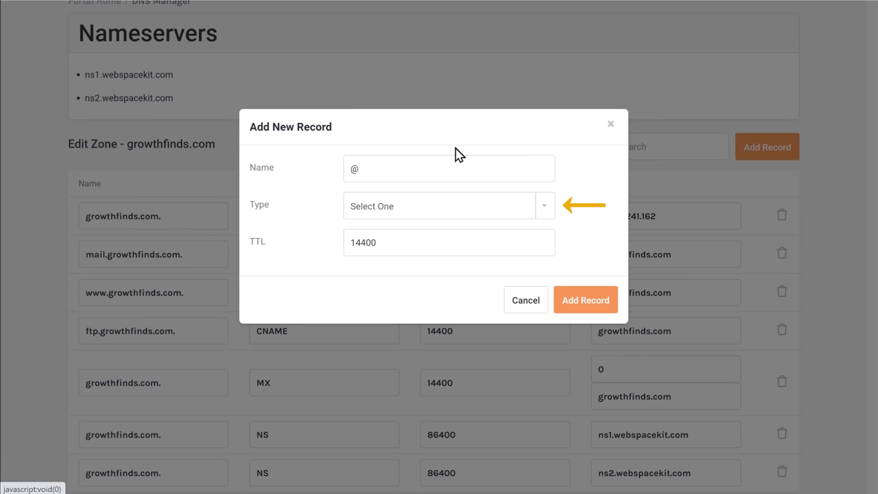
click(546, 215)
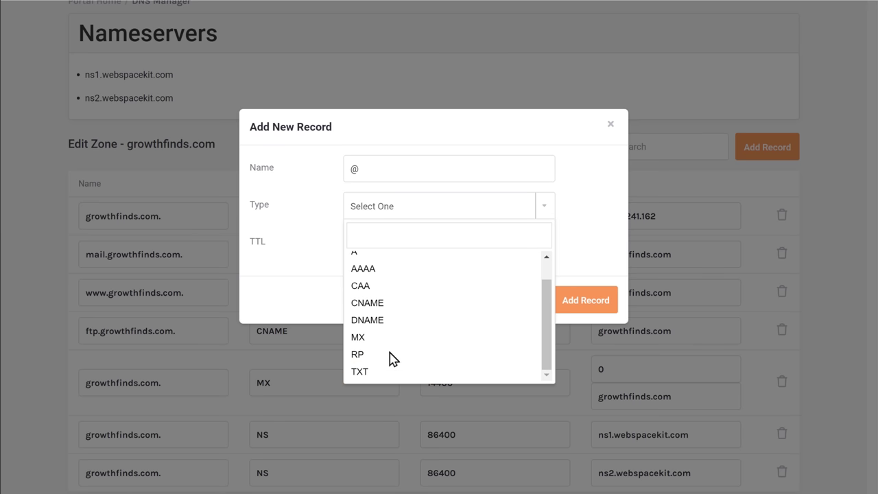
click(359, 378)
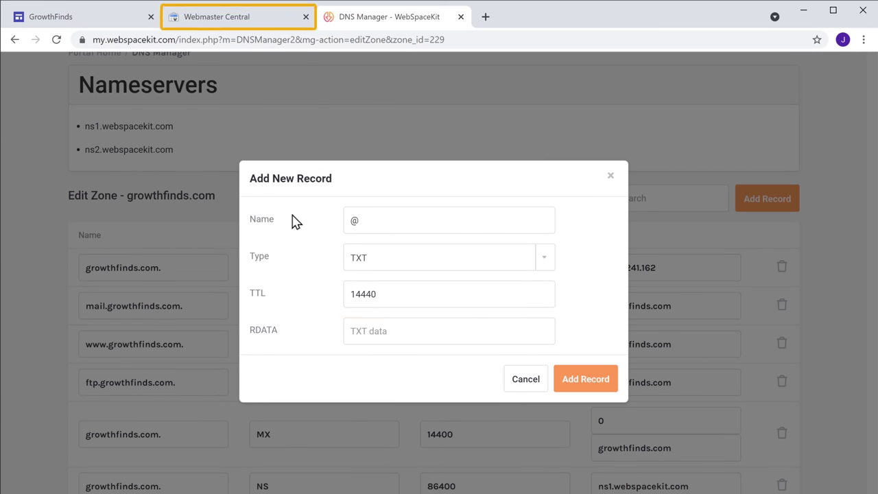
Copy the google-site-verification value into the record's RDATA and save the TXT record
click(221, 31)
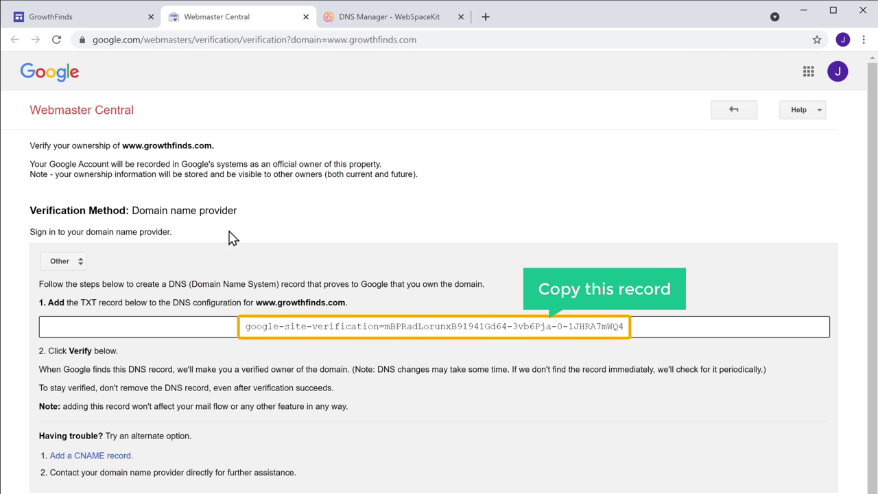
drag(241, 326, 652, 327)
right_click(652, 327)
click(473, 349)
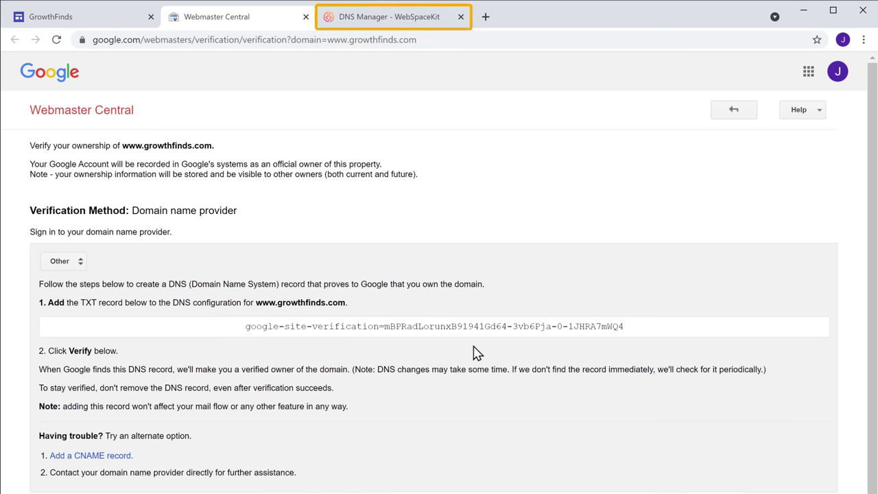
click(393, 19)
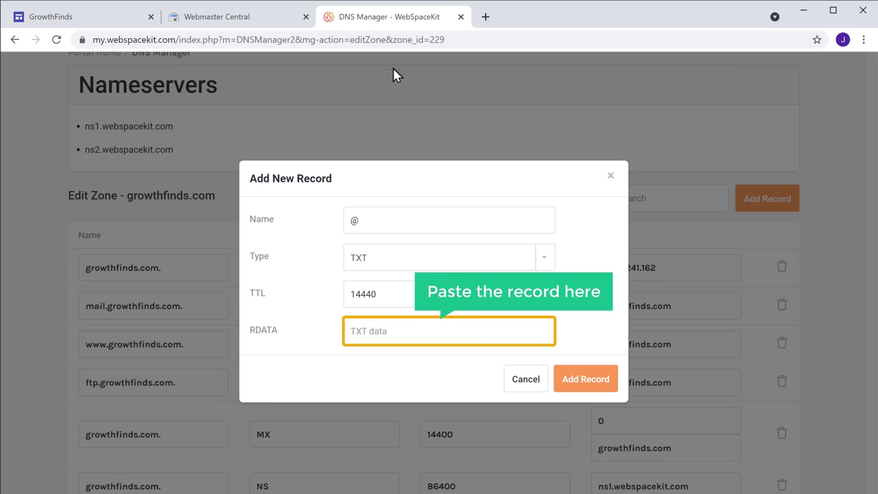
right_click(396, 331)
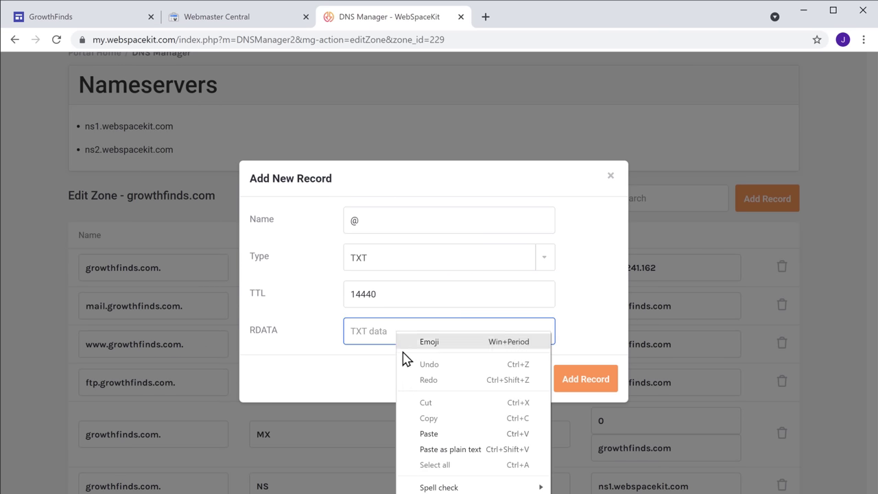
click(430, 437)
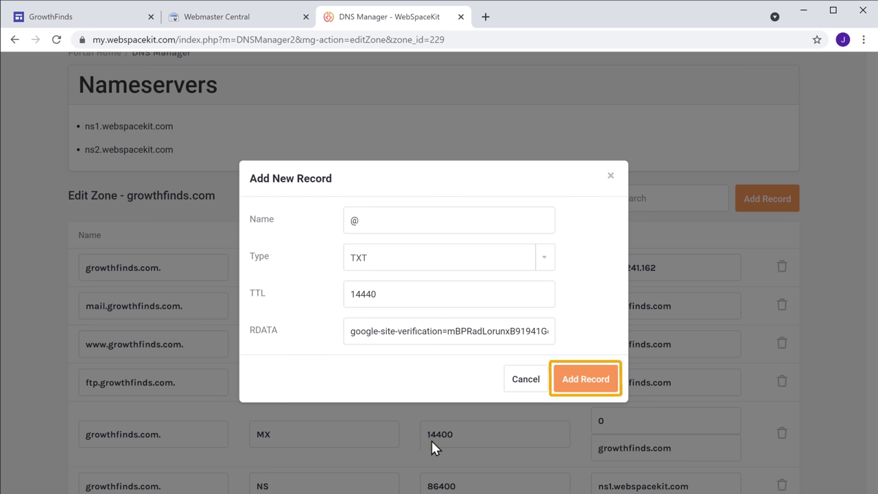
click(583, 386)
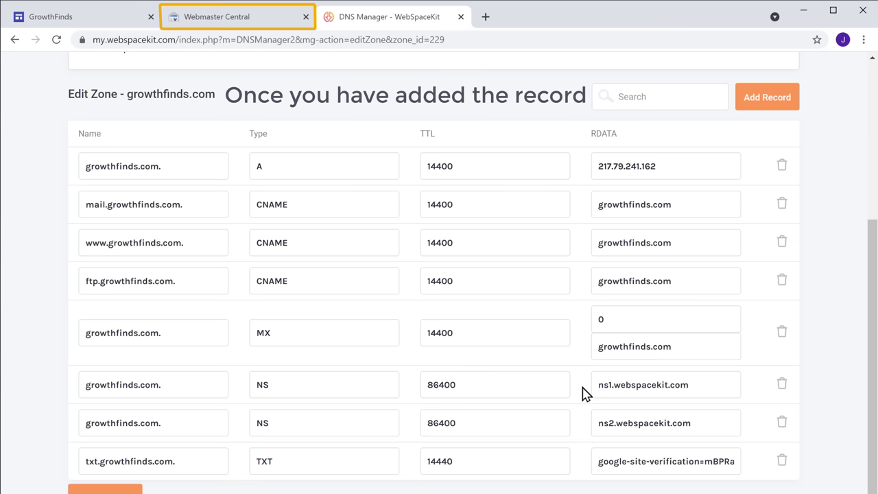
click(248, 21)
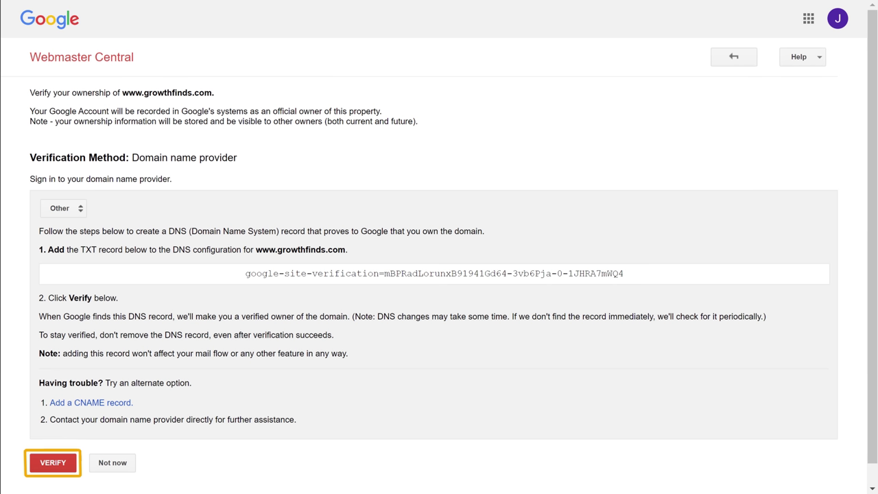
click(50, 472)
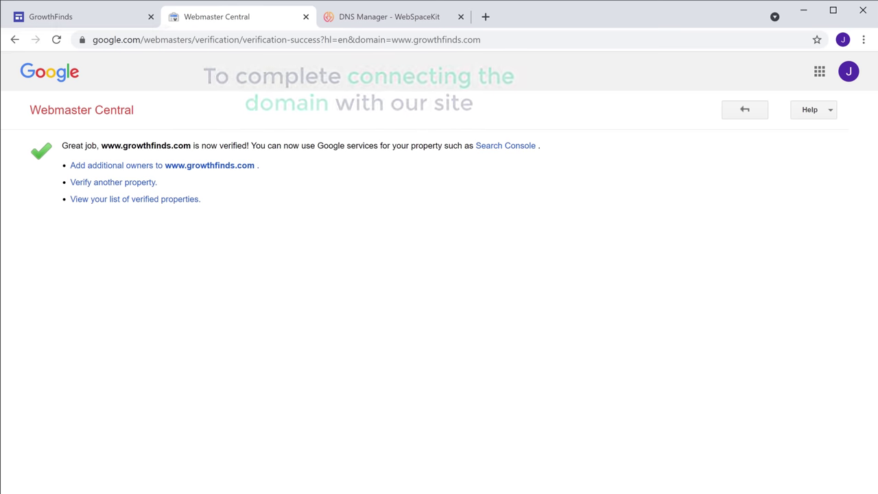
click(76, 21)
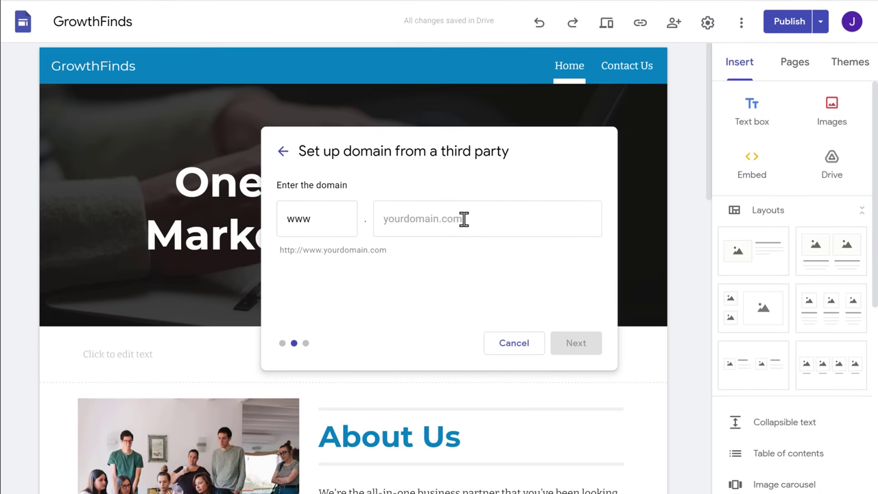
Enter growthfinds.com as the custom domain and advance to the CNAME registrar instructions
click(470, 277)
text(growthfinds.com)
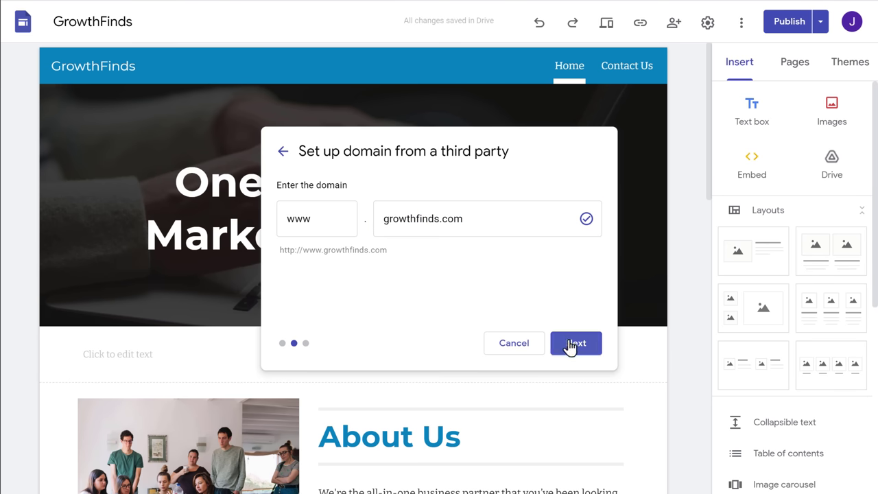
click(576, 349)
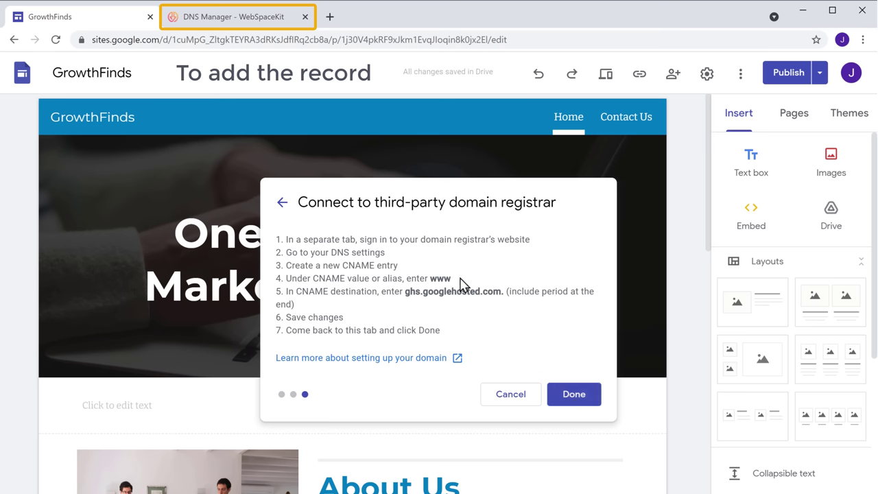
Delete the old www CNAME record from the growthfinds.com zone and start a new record
click(233, 25)
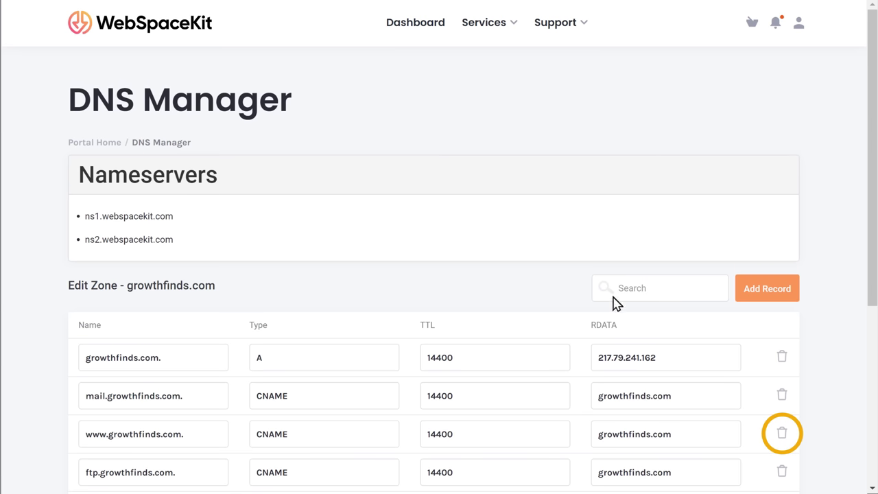
click(781, 438)
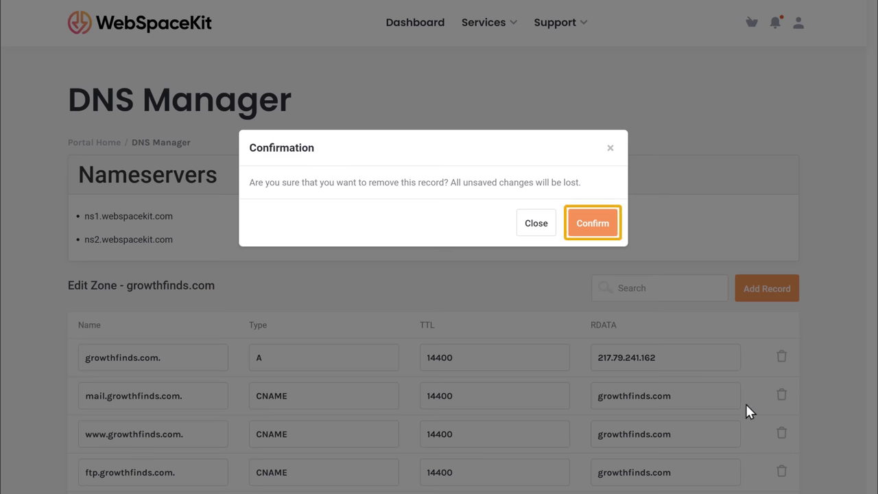
click(594, 235)
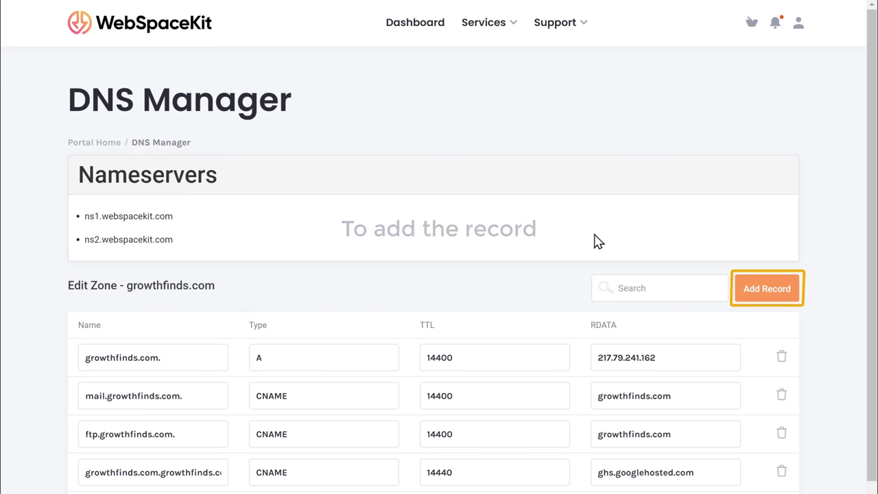
click(768, 289)
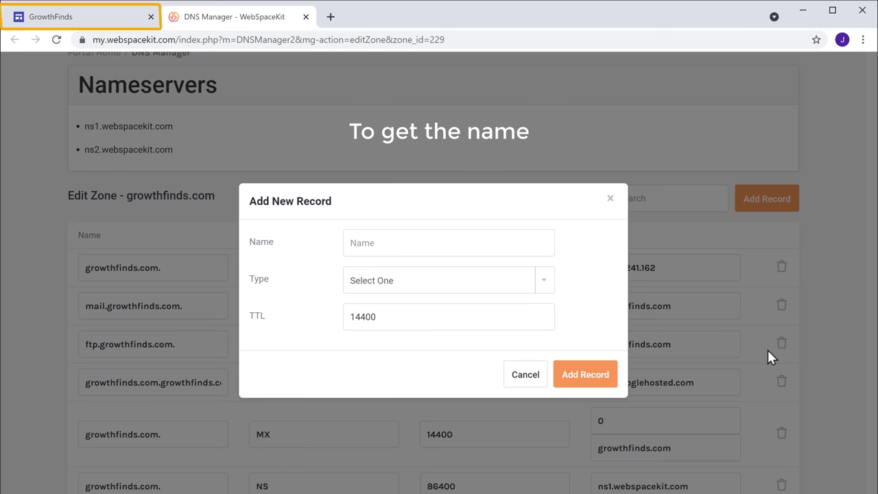
Copy 'www' from the Google Sites instructions into the record's Name and set type CNAME
click(76, 25)
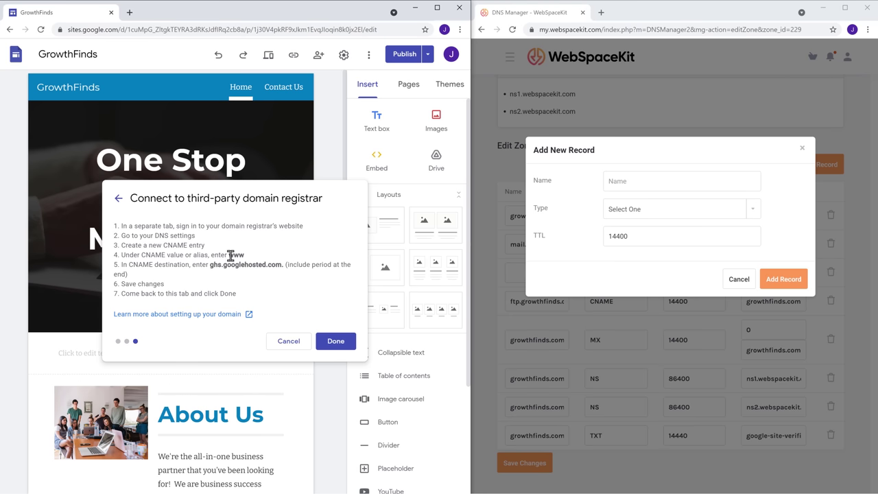
right_click(245, 257)
click(263, 266)
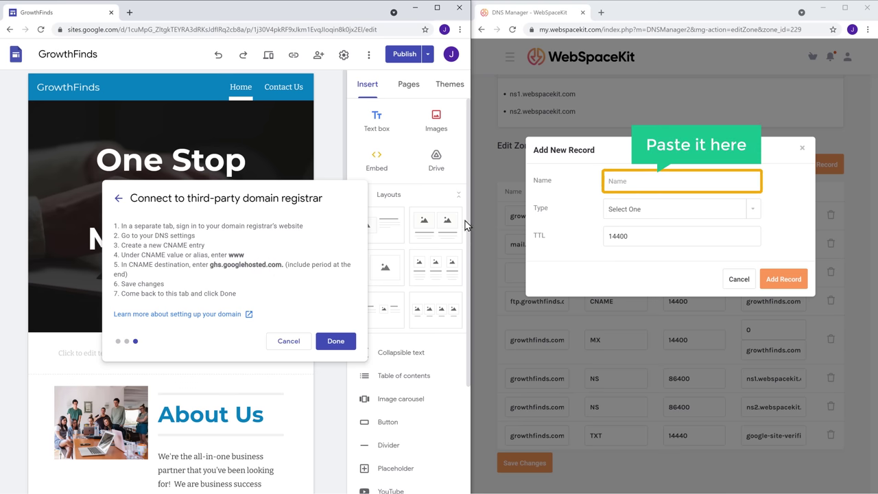
right_click(639, 180)
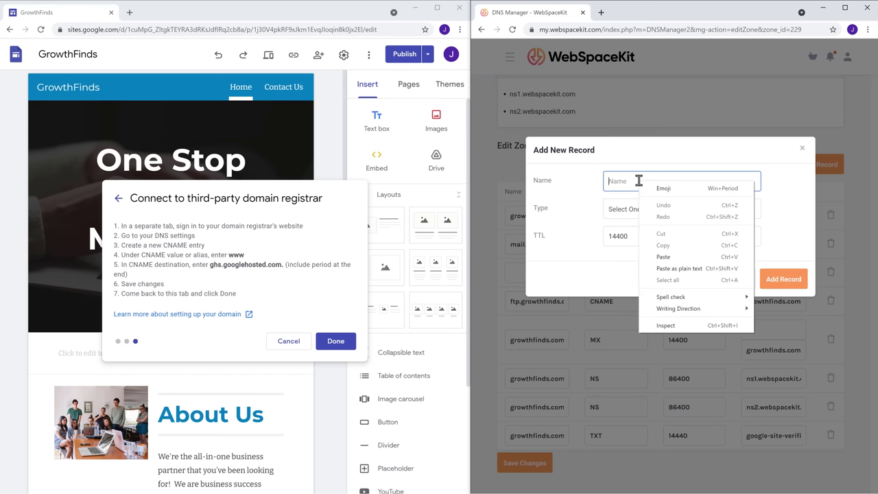
click(666, 258)
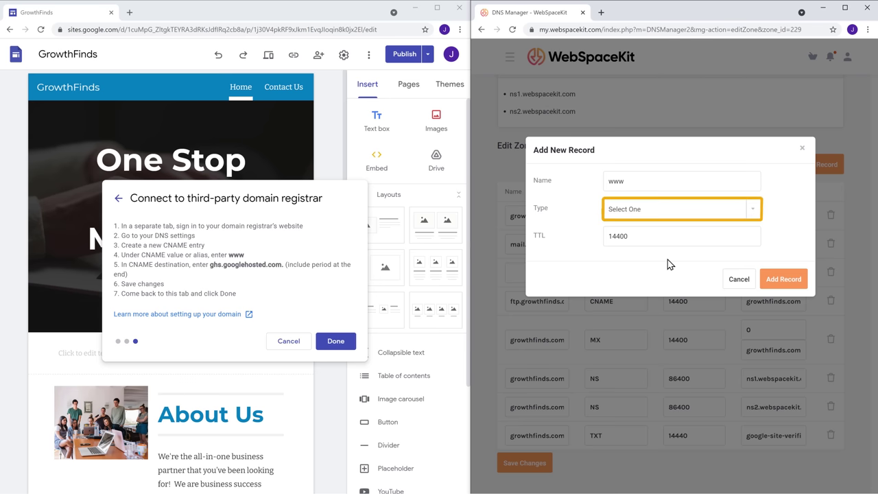
click(669, 209)
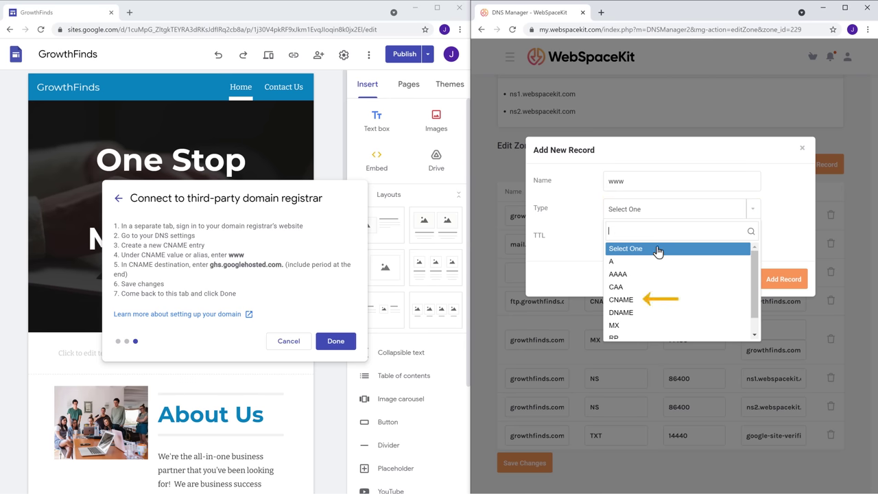
click(622, 302)
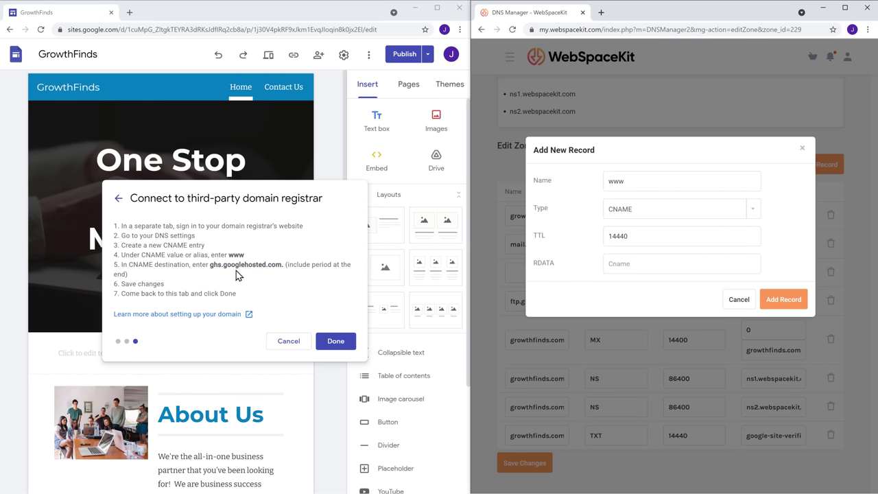
Paste 'ghs.googlehosted.com.' into RDATA and save the www CNAME record
drag(218, 266, 282, 265)
right_click(283, 265)
click(301, 273)
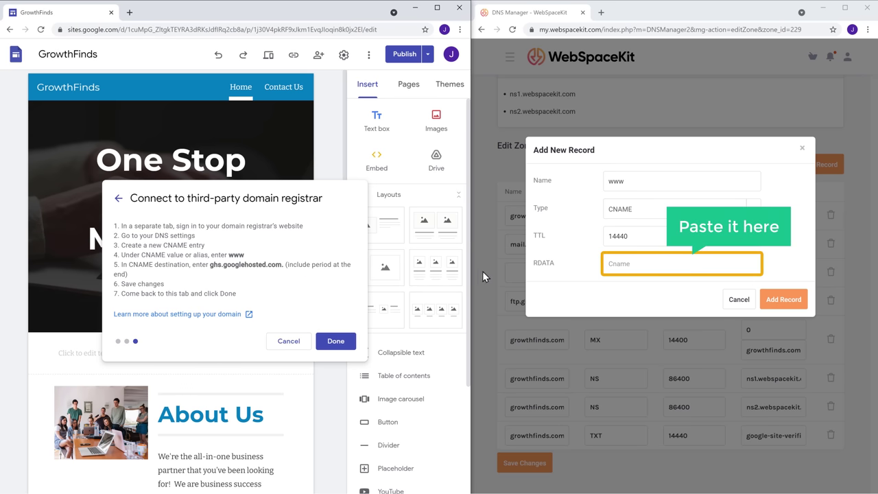
right_click(633, 264)
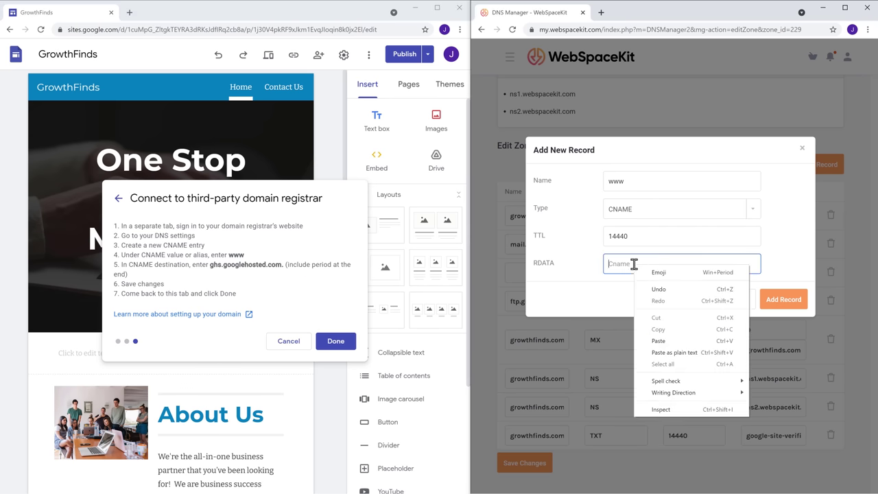
click(659, 341)
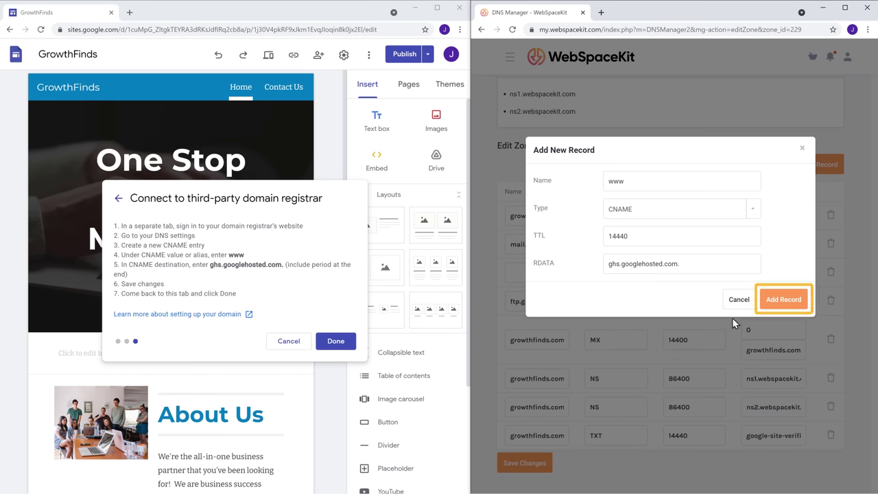
click(781, 304)
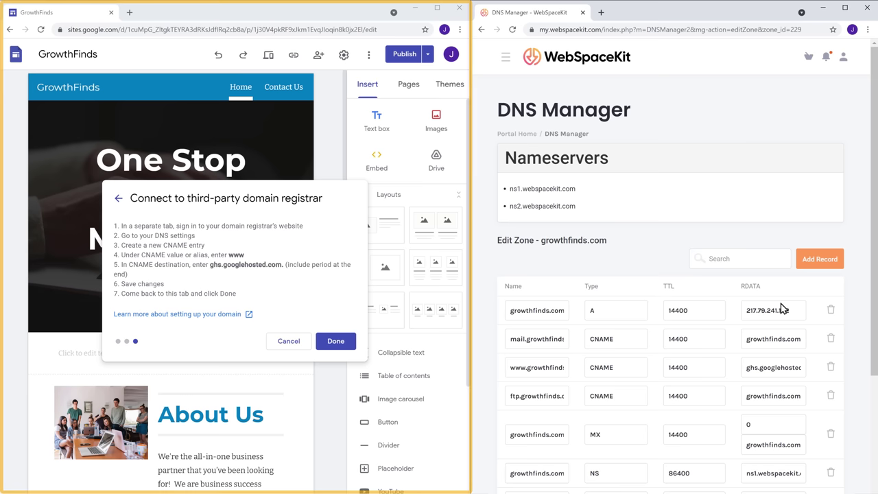
click(336, 343)
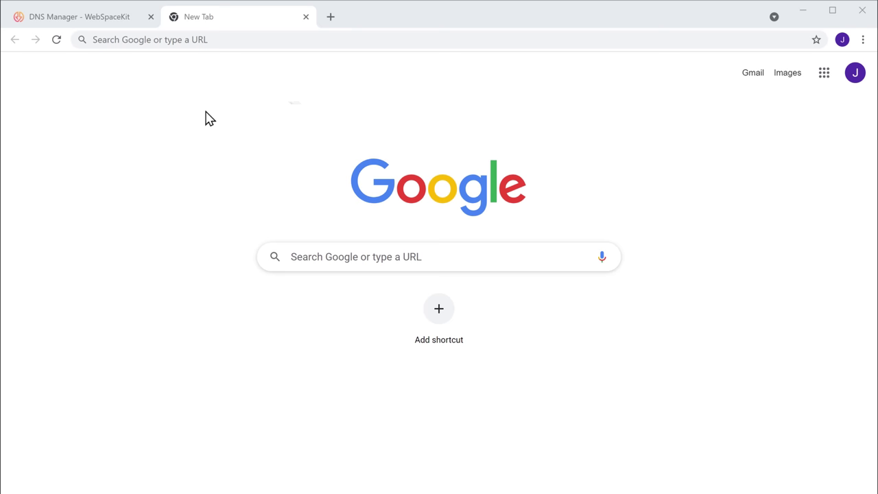
click(228, 39)
text(www.growthfinds.com)
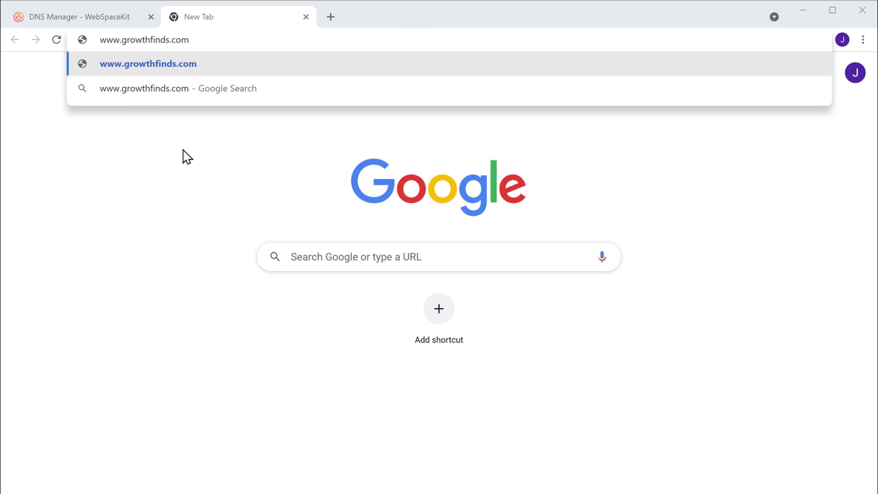
key(Return)
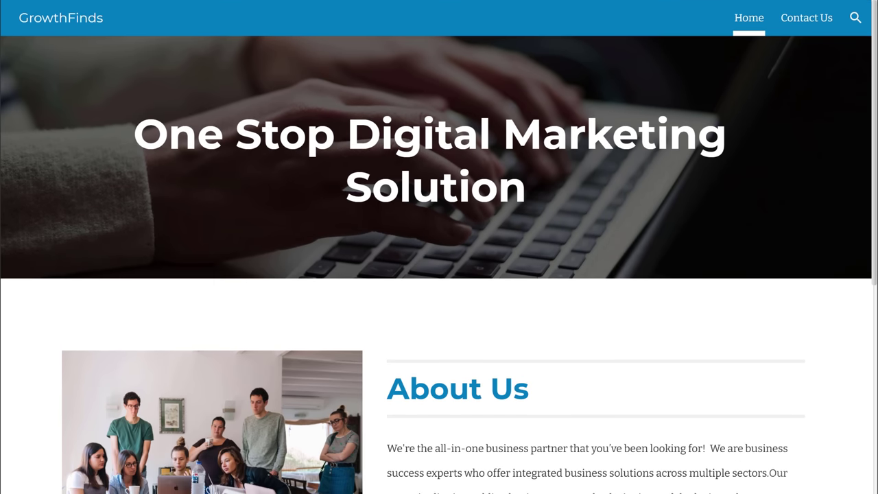
scroll(439, 274, down, 1)
scroll(439, 275, down, 8)
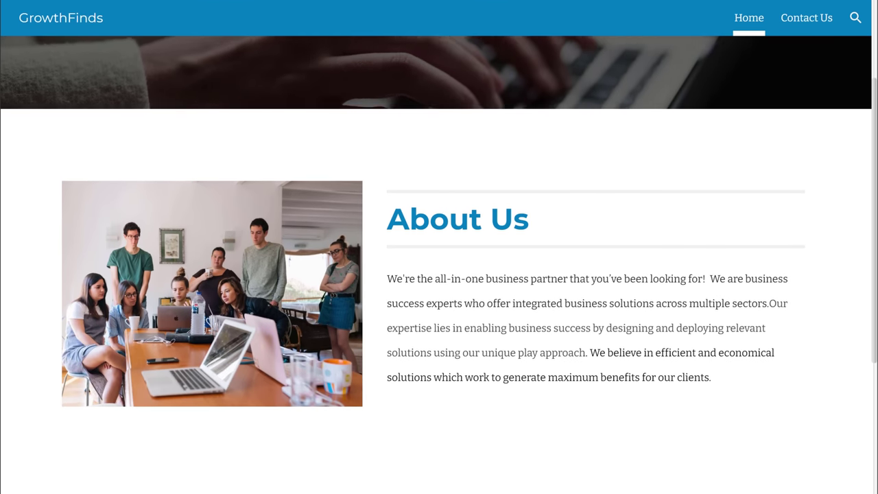
scroll(439, 274, down, 2)
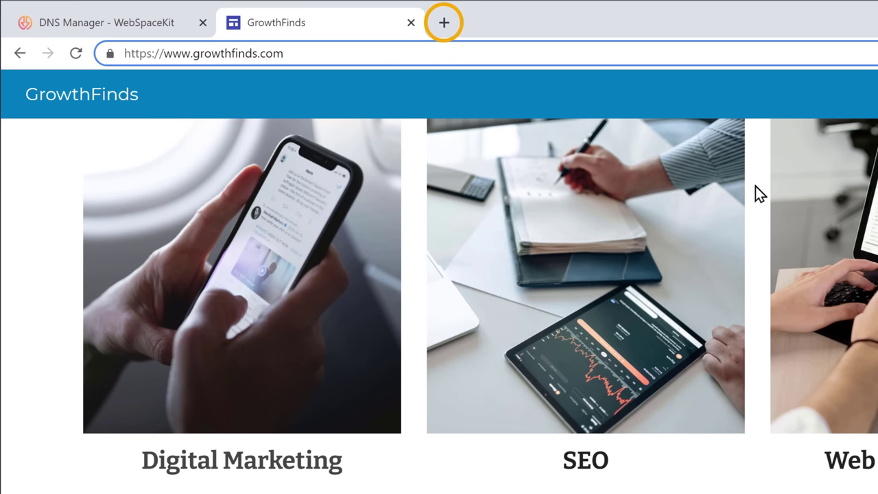
Load bare growthfinds.com in a new tab, which fails with DNS_PROBE_FINISHED_NXDOMAIN
click(444, 23)
text(growthfinds)
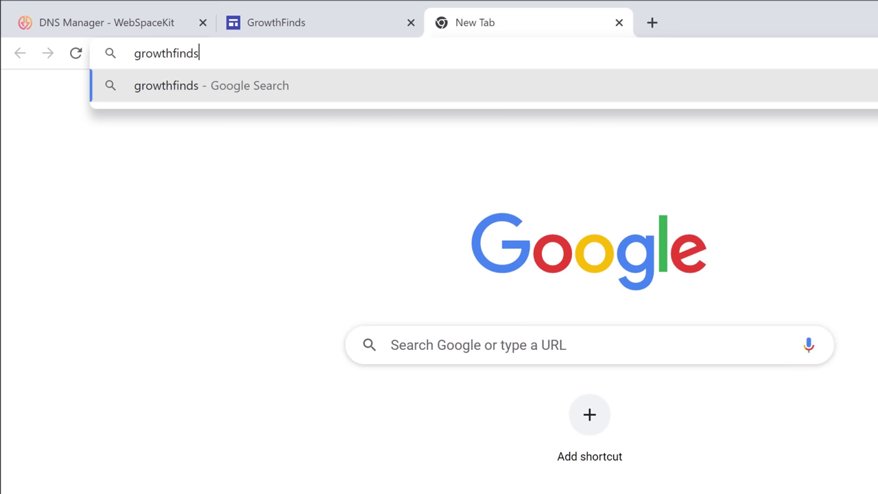
text(.com)
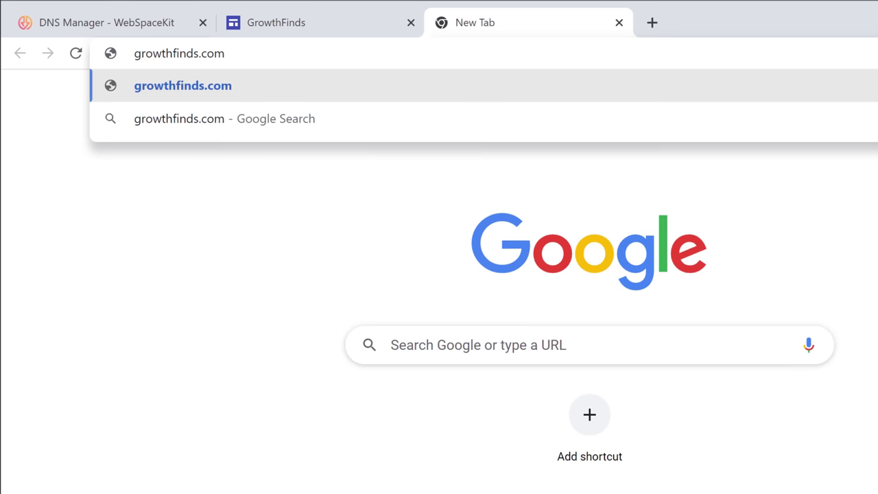
key(Return)
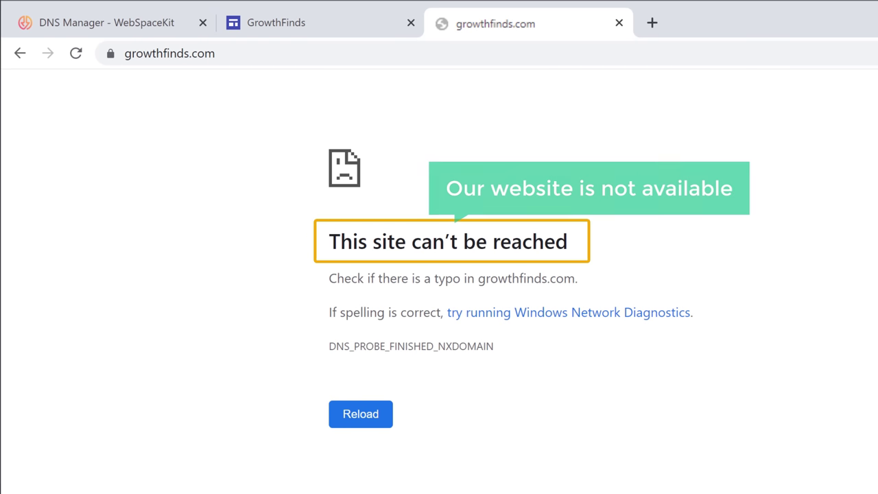
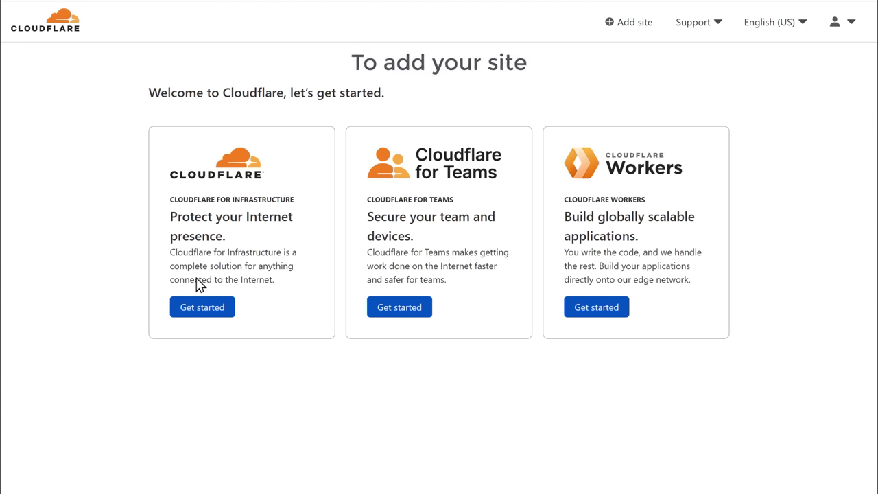
Add growthfinds.com as a new site in Cloudflare
click(636, 35)
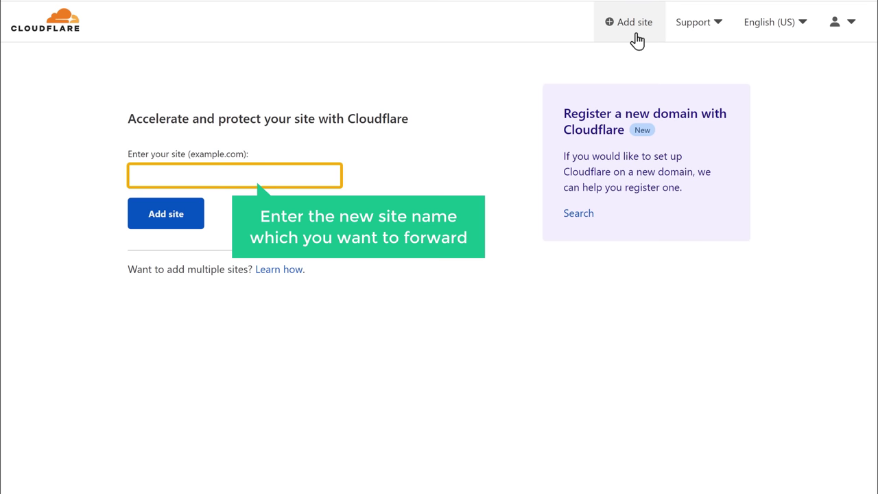
click(223, 175)
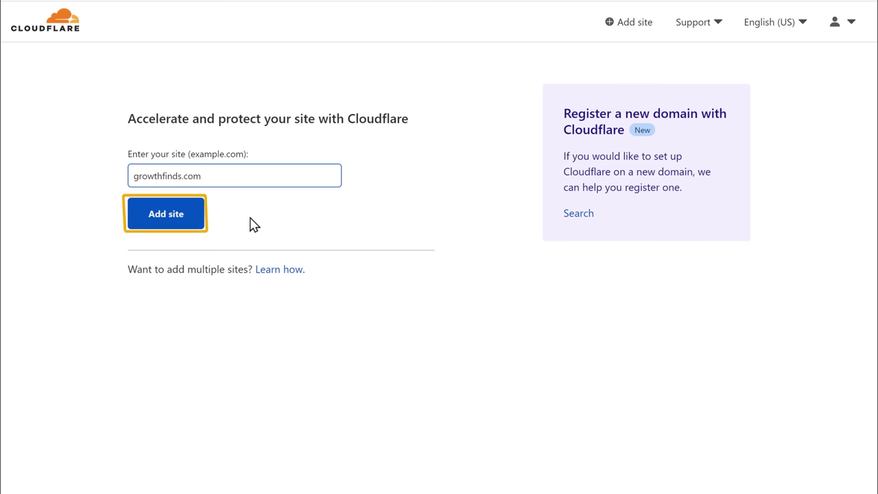
click(169, 229)
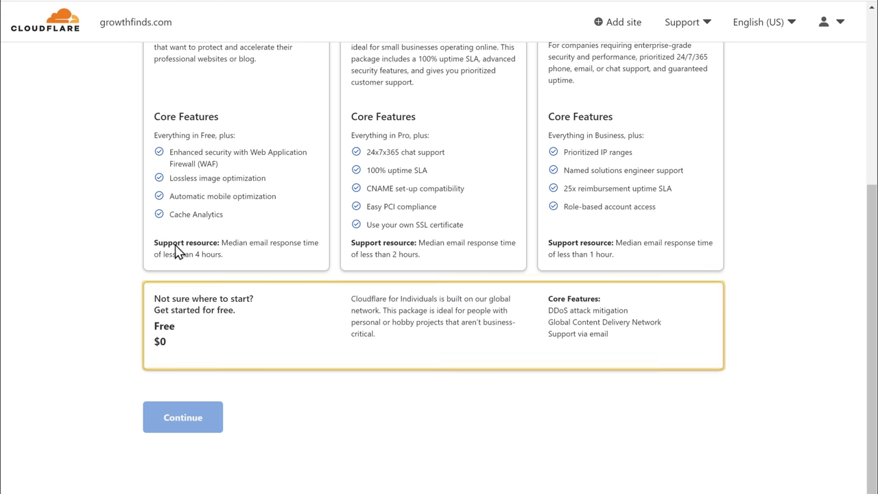
Choose the Free $0 plan and accept the imported DNS records to reach the nameserver instructions
click(224, 337)
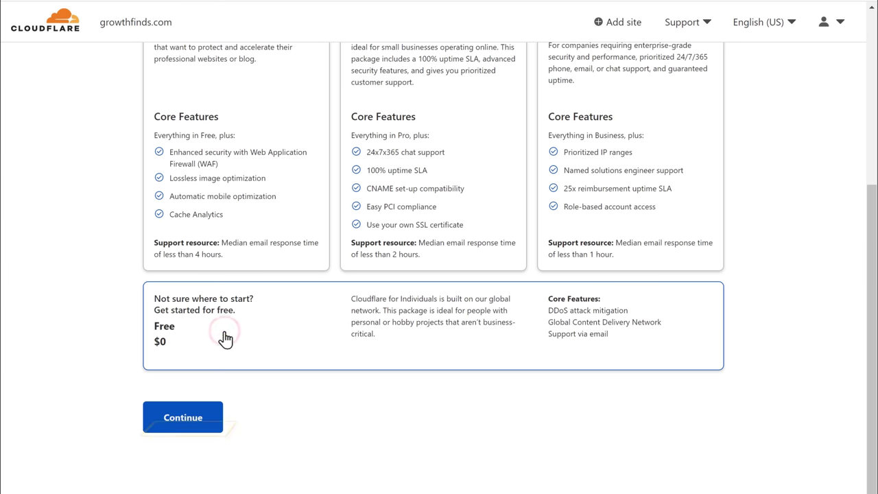
click(184, 427)
scroll(182, 432, down, 5)
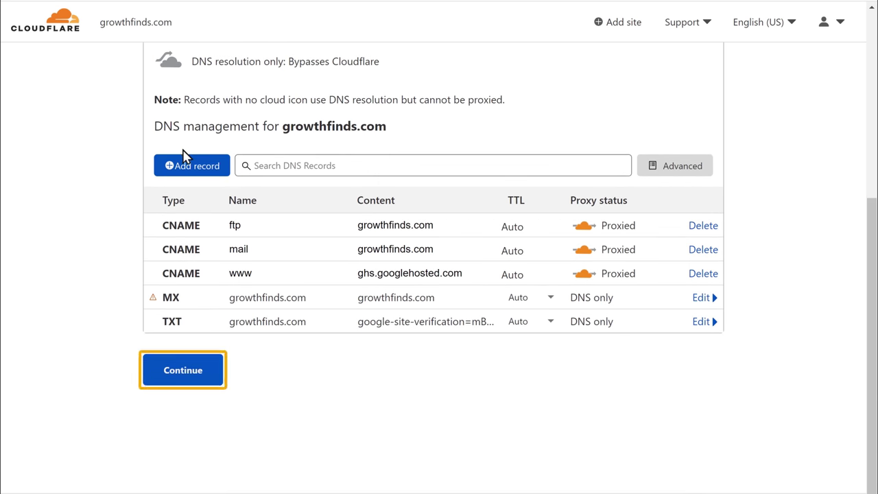
click(183, 370)
scroll(183, 387, down, 5)
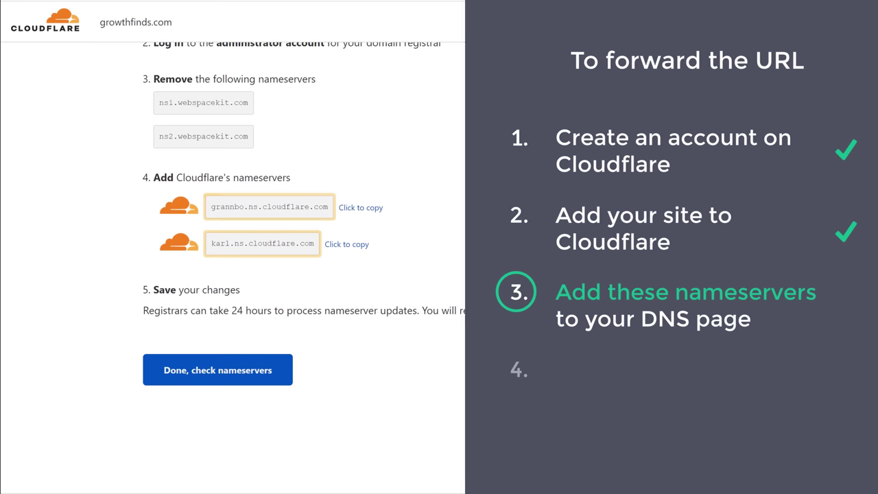
scroll(439, 274, up, 5)
scroll(184, 383, up, 1)
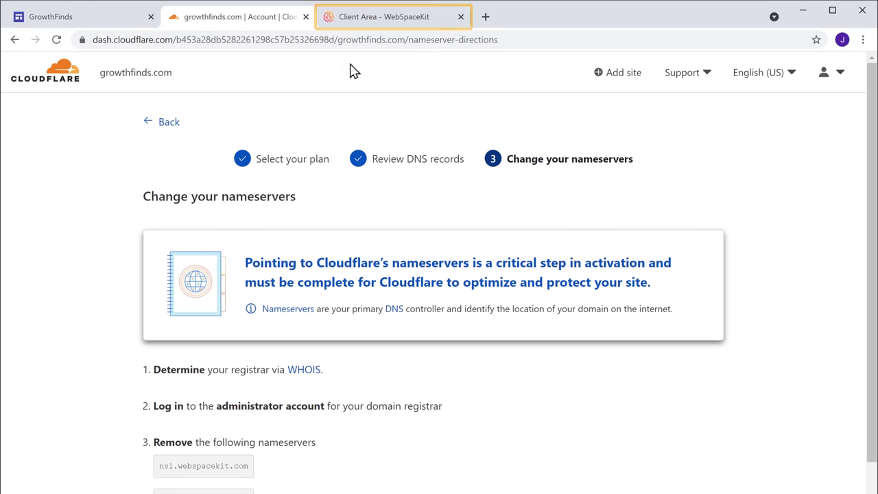
In the WebSpaceKit Client Area, go to Domains and choose Manage Nameservers for growthfinds.com
click(371, 24)
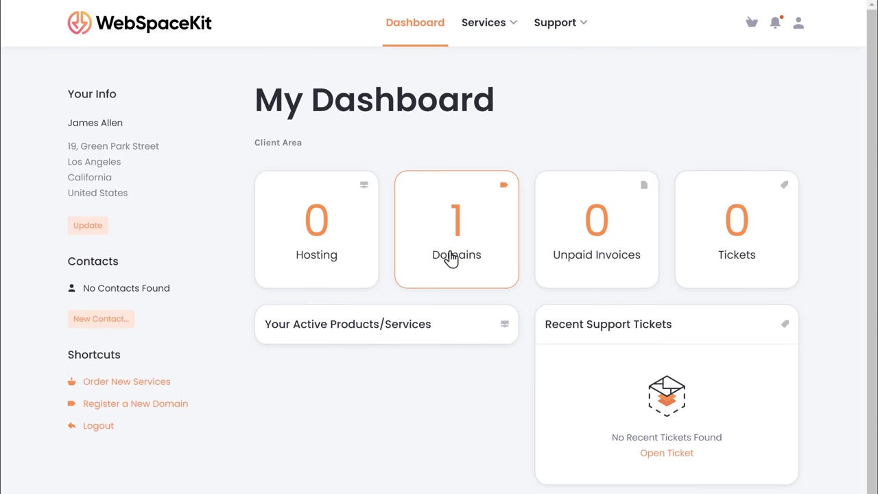
click(456, 273)
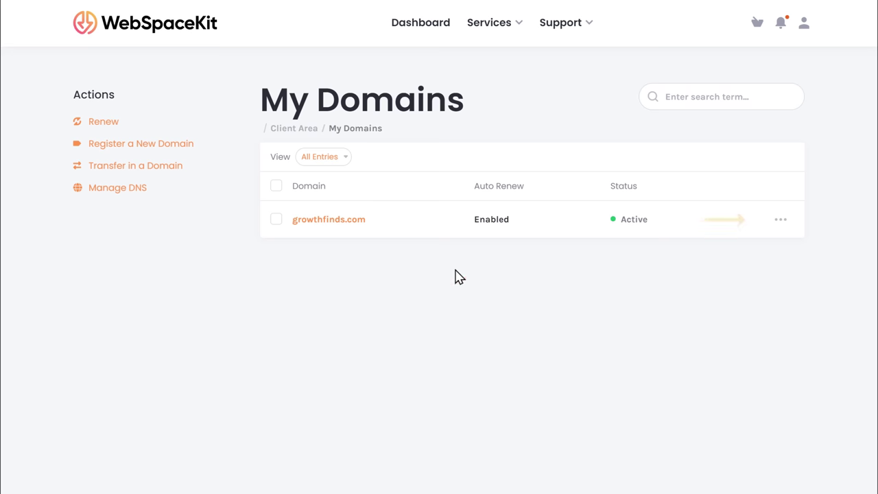
click(782, 223)
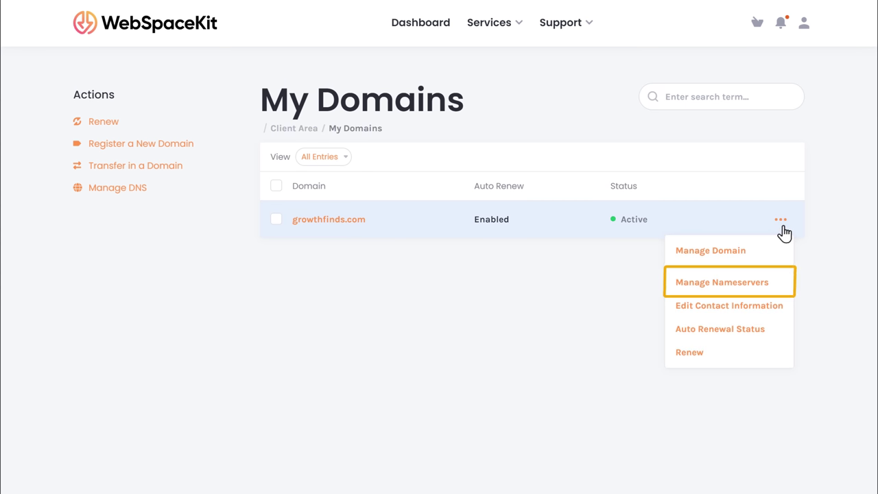
click(721, 300)
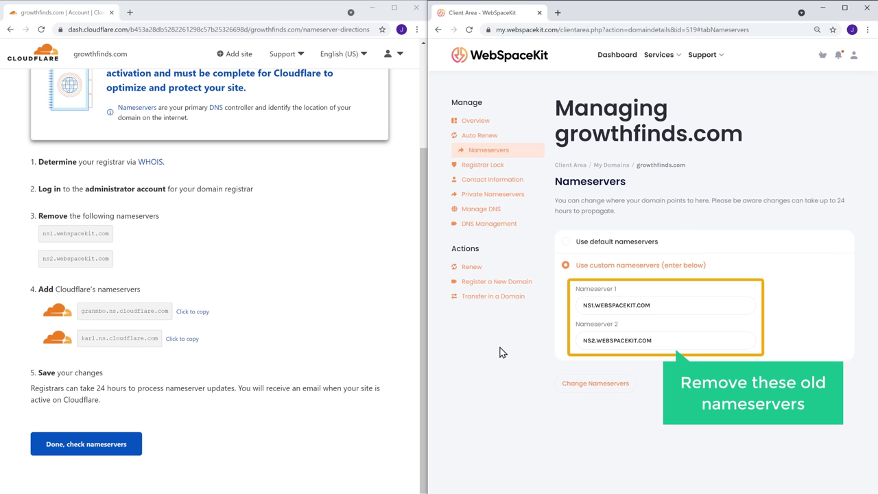
Clear both old nameservers and paste grannbo.ns.cloudflare.com as the first nameserver
triple_click(664, 305)
key(BackSpace)
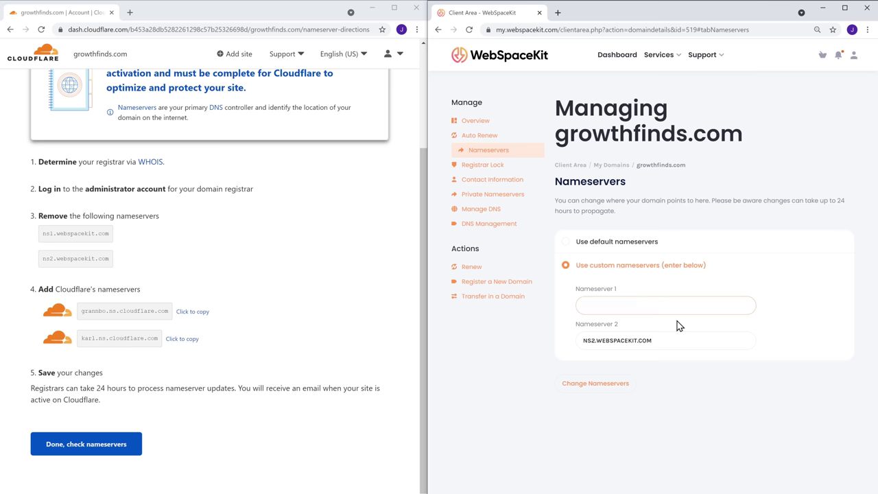
key(Tab)
key(BackSpace)
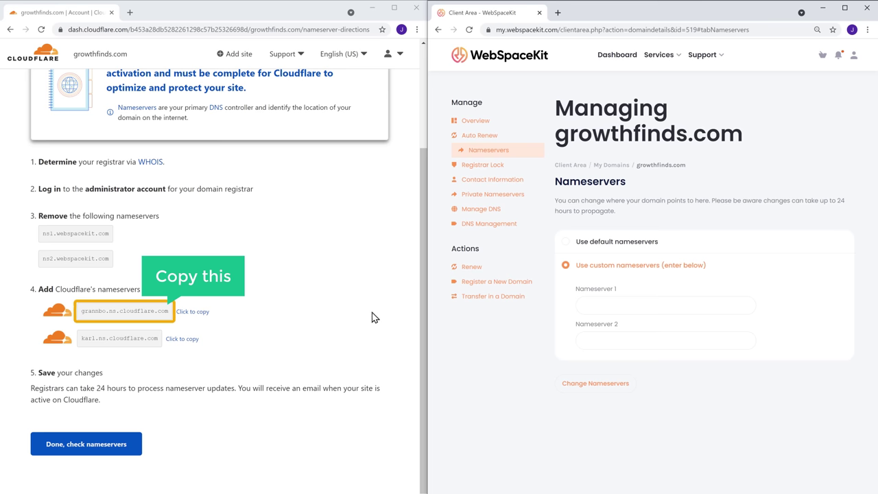
click(189, 314)
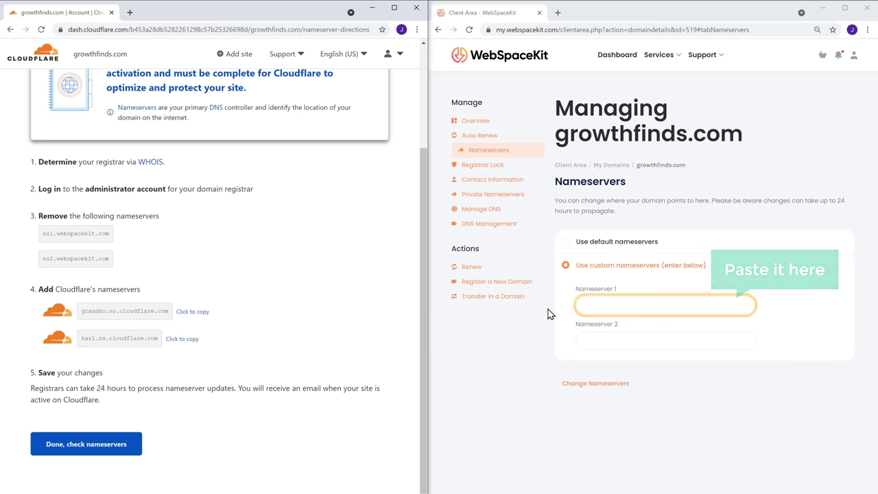
right_click(618, 306)
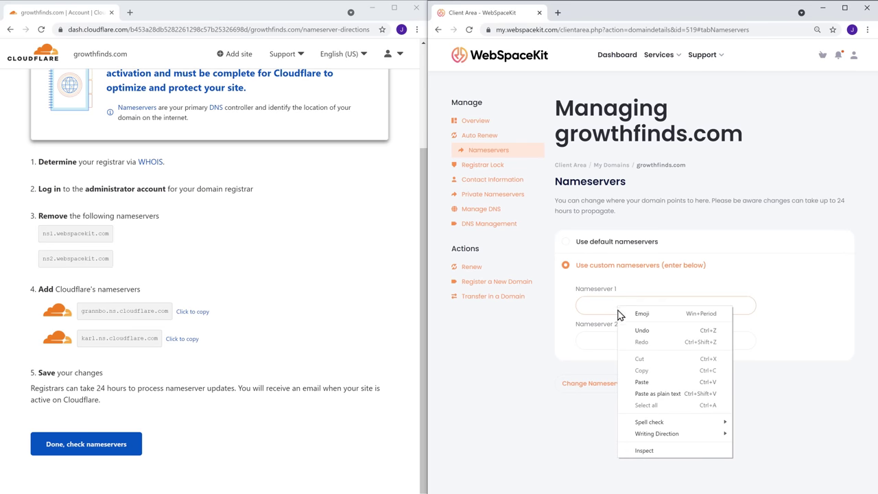
click(638, 384)
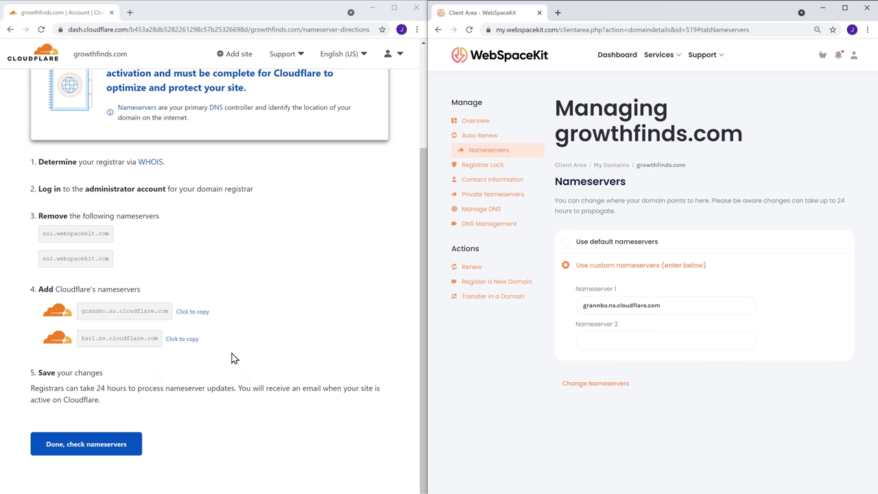
Paste karl.ns.cloudflare.com as the second nameserver and save with Change Nameservers
click(175, 343)
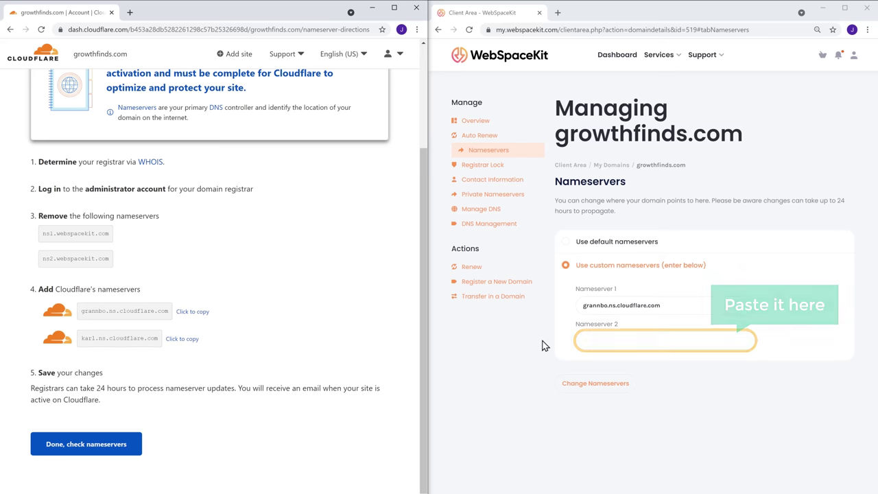
right_click(612, 340)
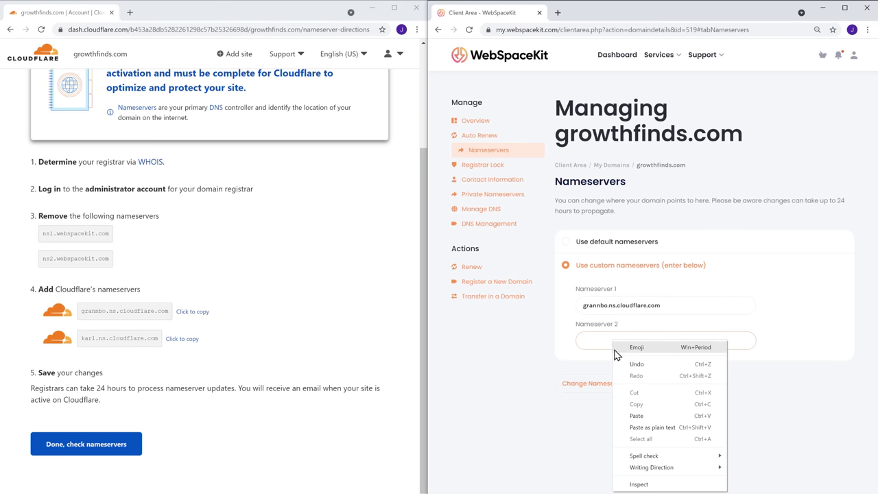
click(637, 416)
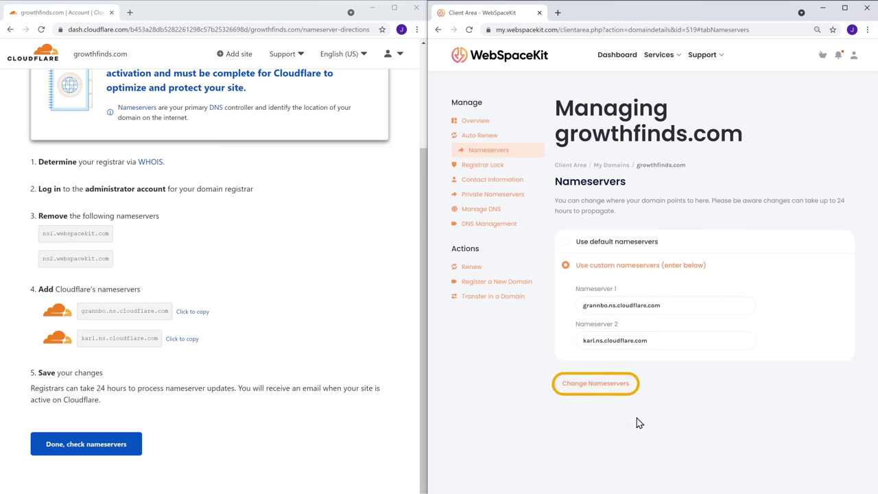
click(595, 391)
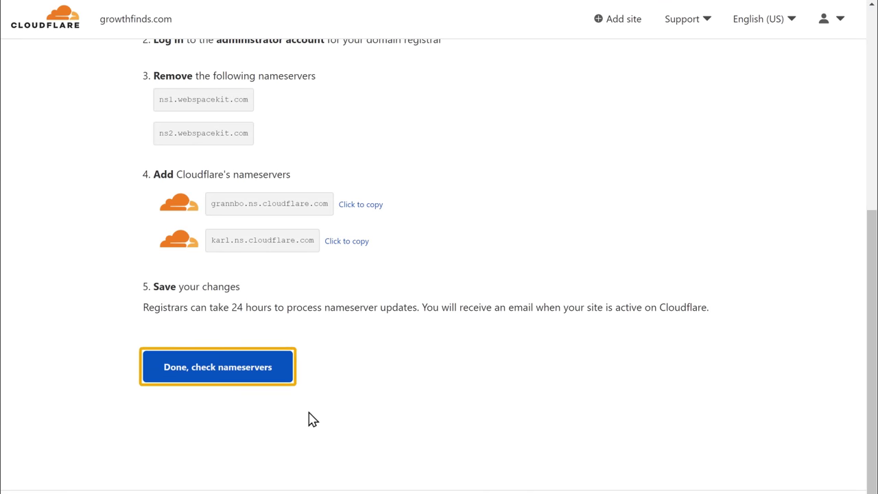
Confirm the nameserver change and start the Quick Start Guide, keeping Automatic HTTPS Rewrites on
click(215, 374)
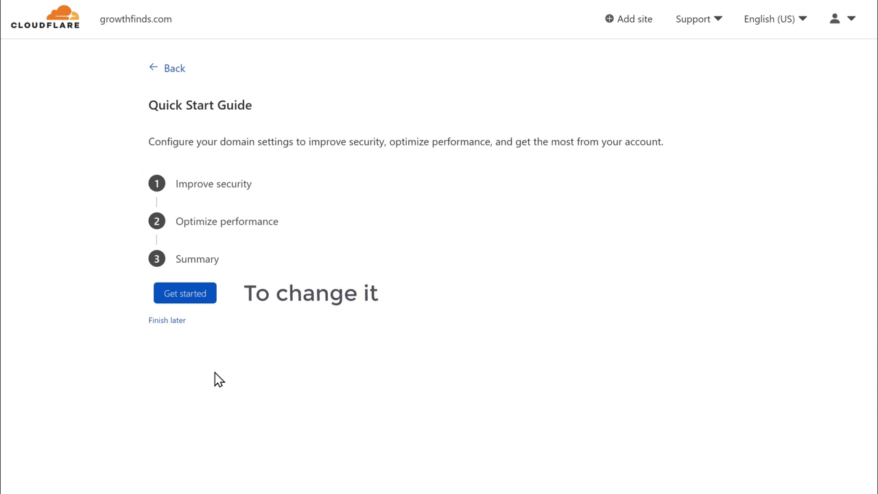
click(181, 299)
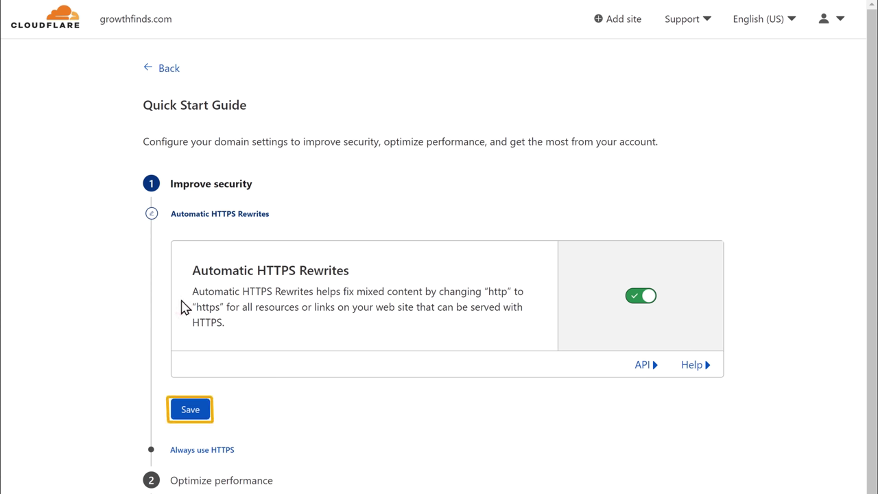
click(186, 414)
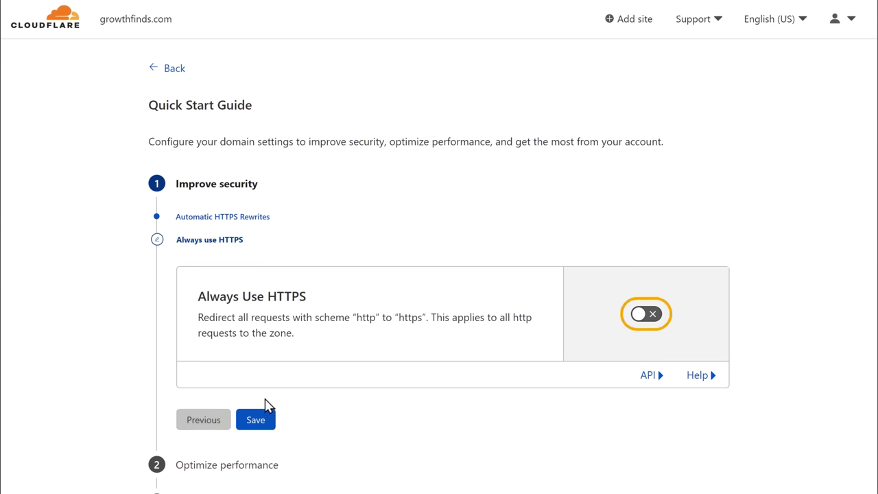
Turn on Always Use HTTPS, then save the Auto Minify and Brotli settings
click(645, 316)
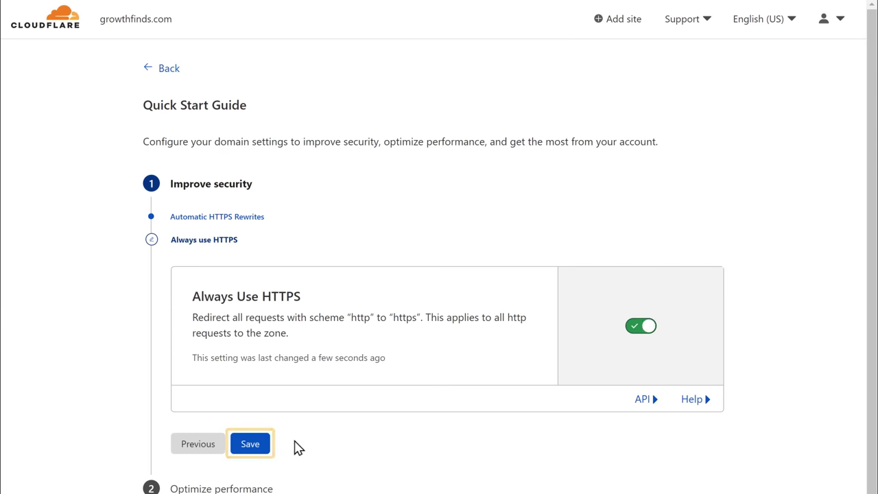
click(250, 450)
scroll(274, 441, down, 1)
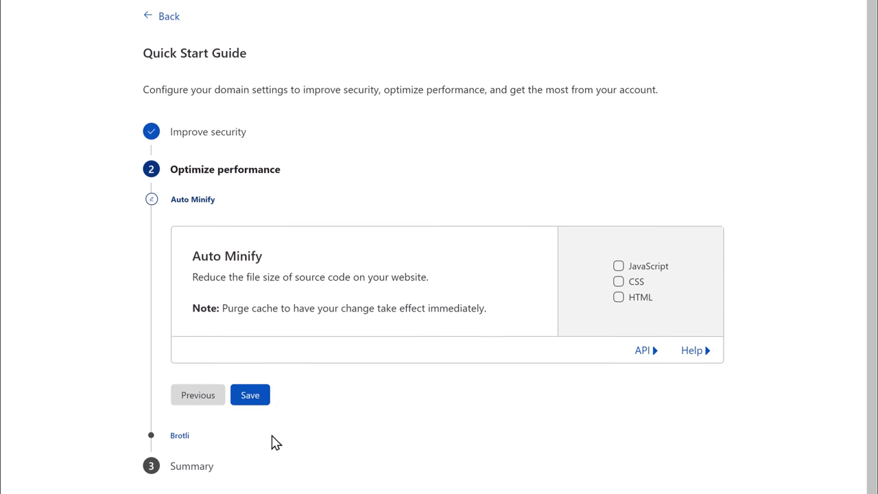
click(248, 398)
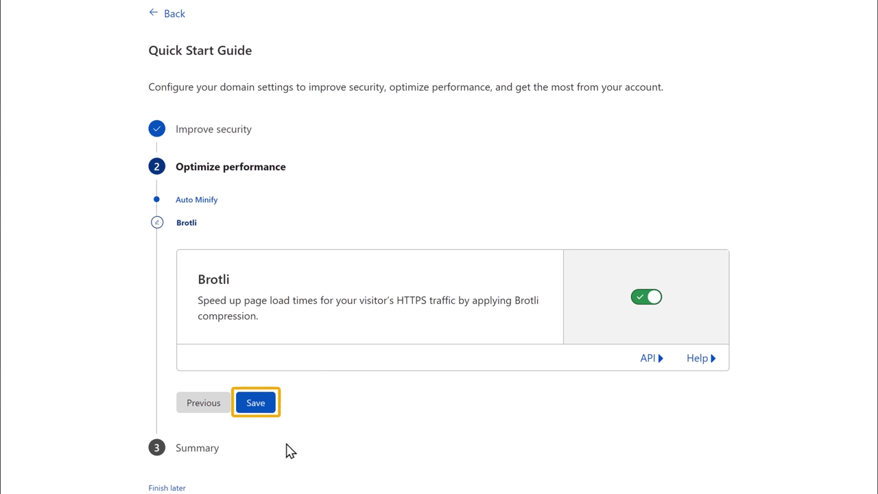
click(255, 410)
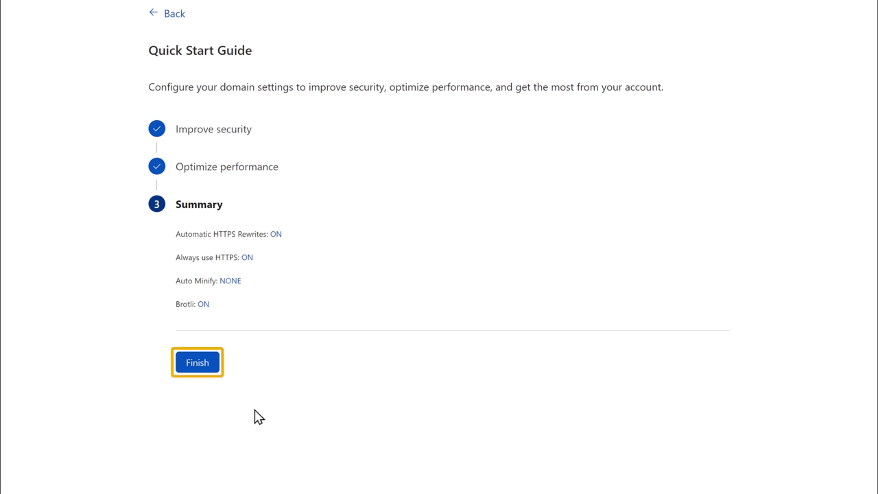
Finish the Quick Start Guide and open Create Page Rule from the Rules section
click(196, 369)
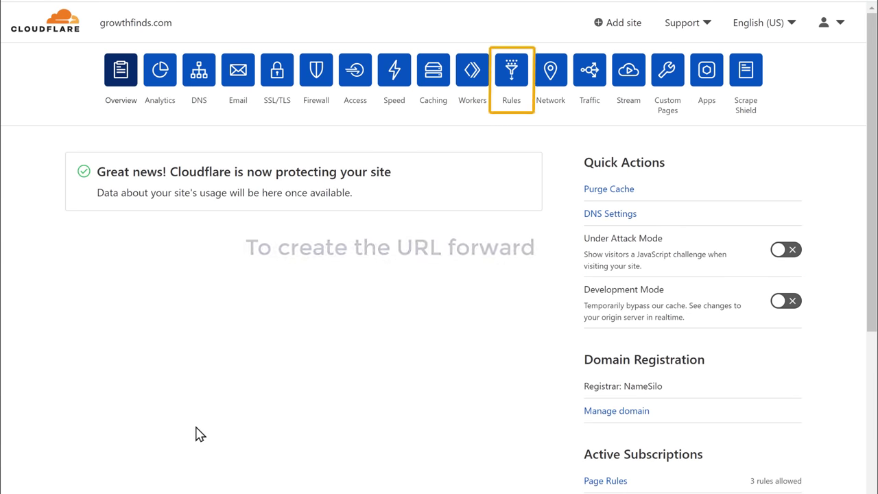
click(511, 104)
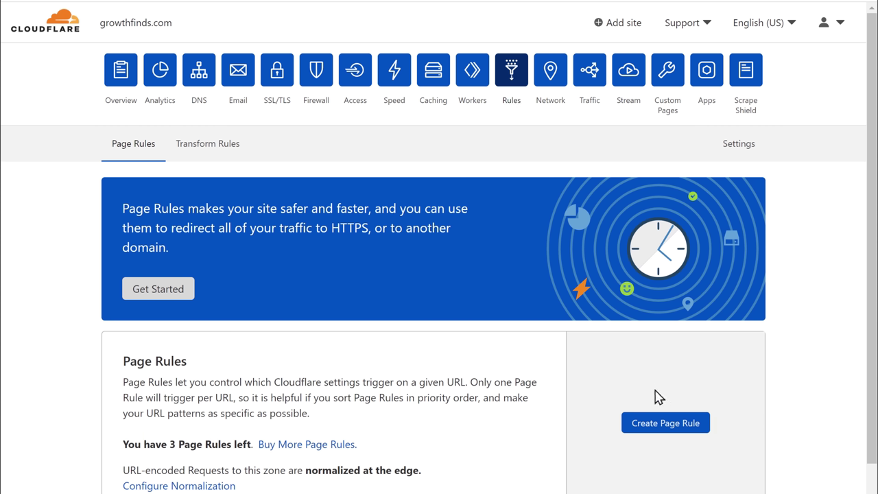
click(669, 430)
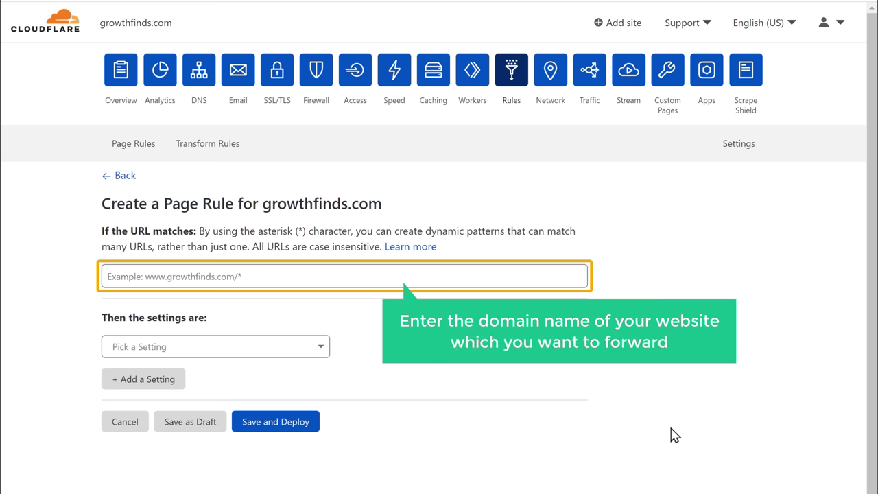
Match the rule to growthfinds.com and add a Forwarding URL setting with 301 - Permanent Redirect
click(272, 276)
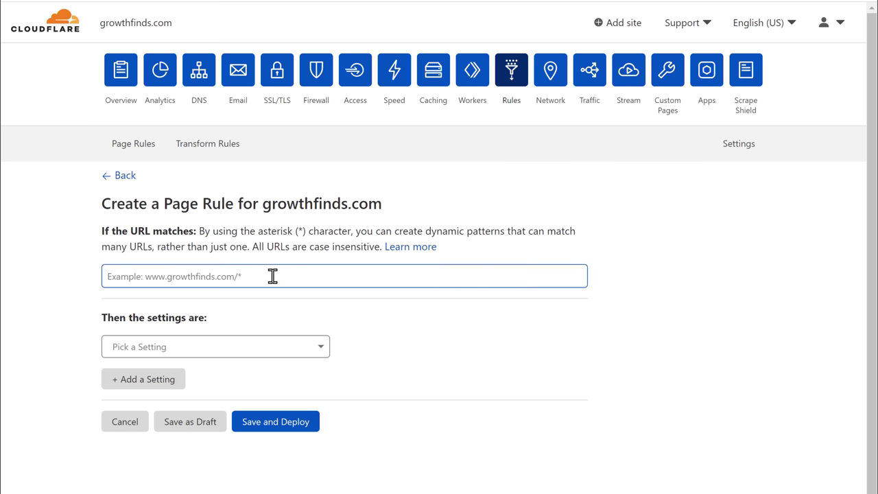
text(growthfi)
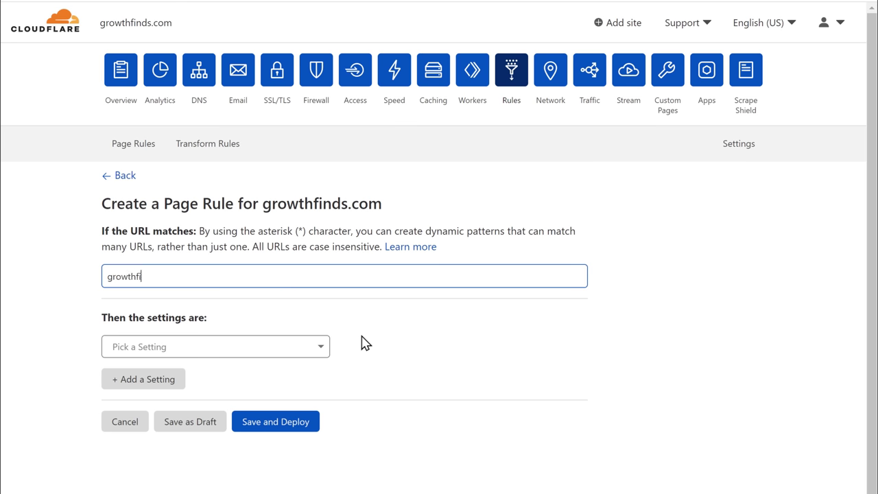
text(nds.com)
key(Tab)
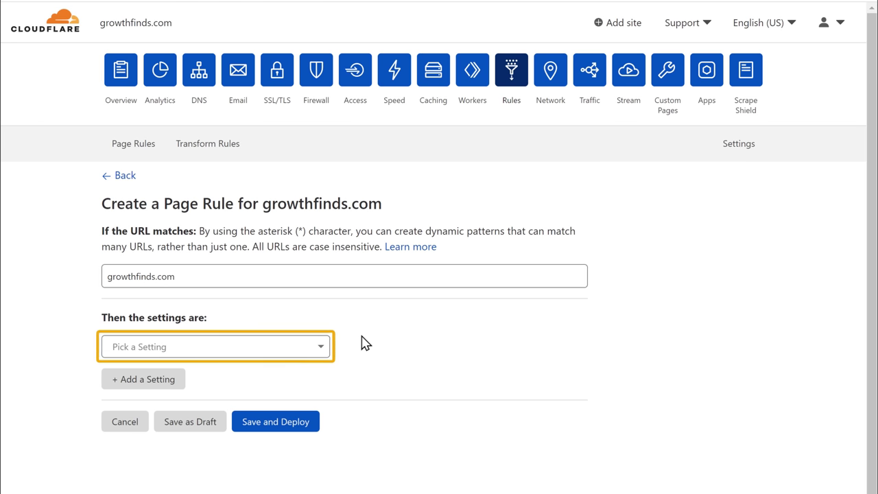
click(261, 353)
scroll(261, 309, down, 3)
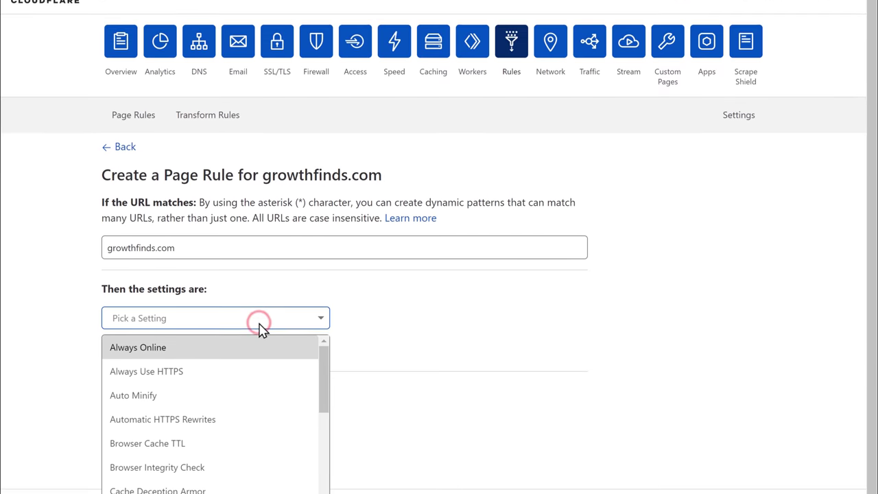
scroll(260, 261, down, 3)
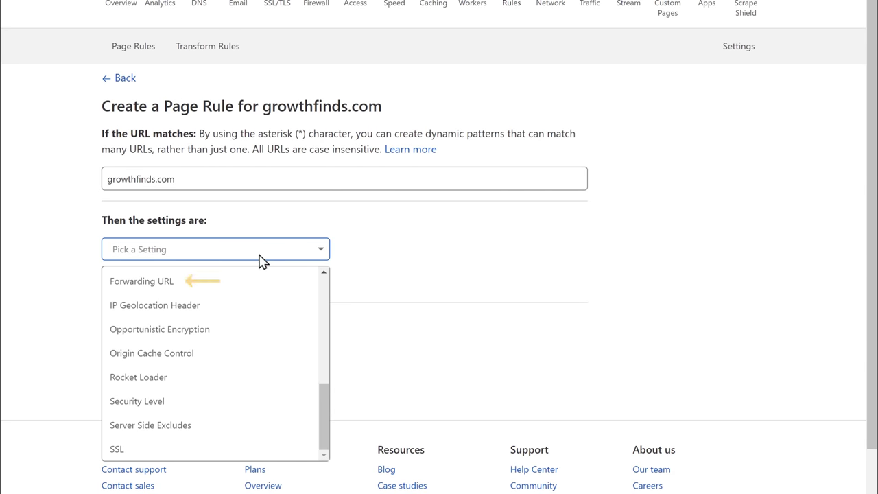
click(187, 287)
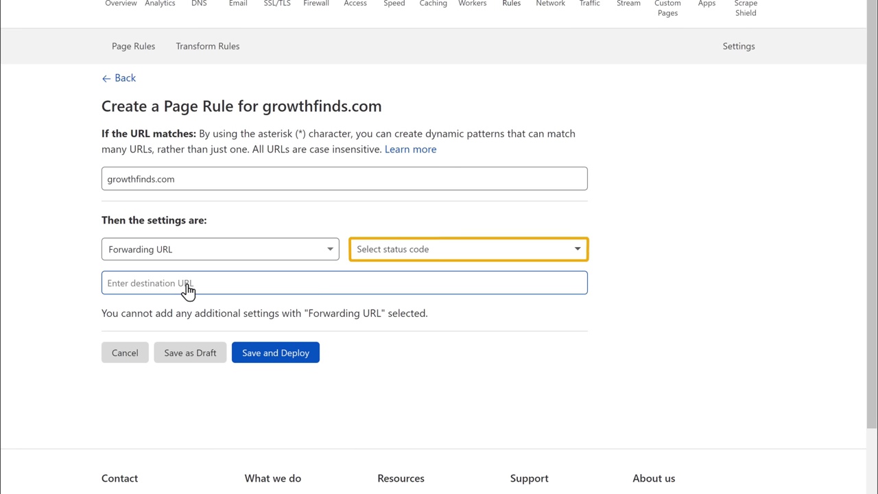
click(470, 256)
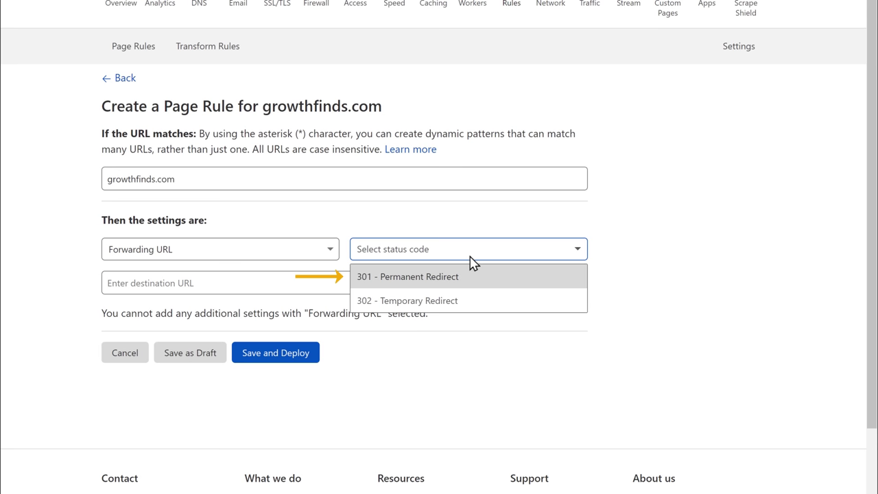
click(414, 281)
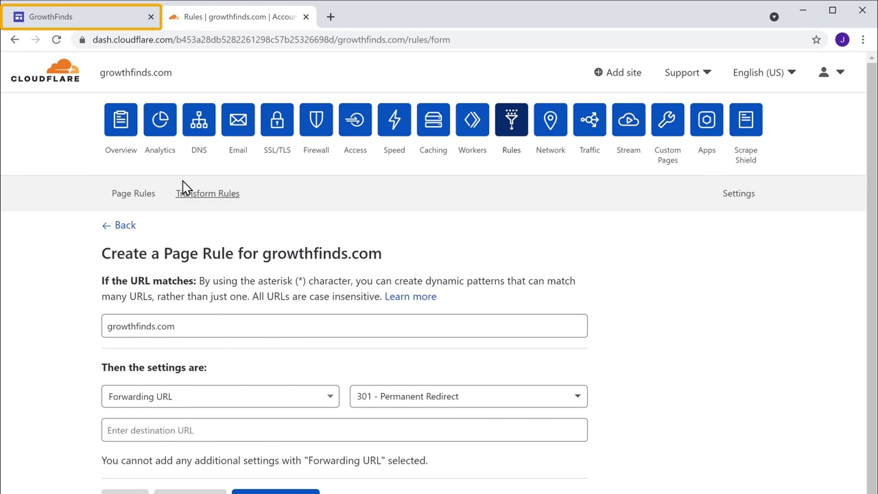
click(53, 18)
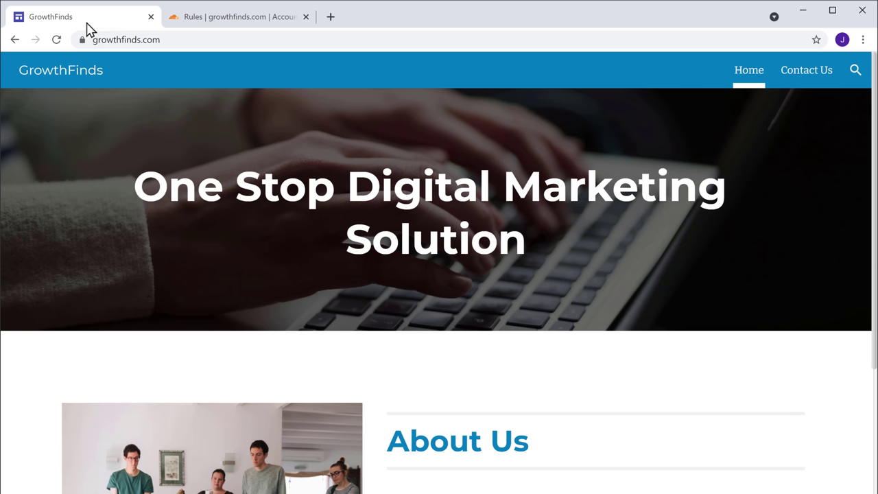
right_click(240, 40)
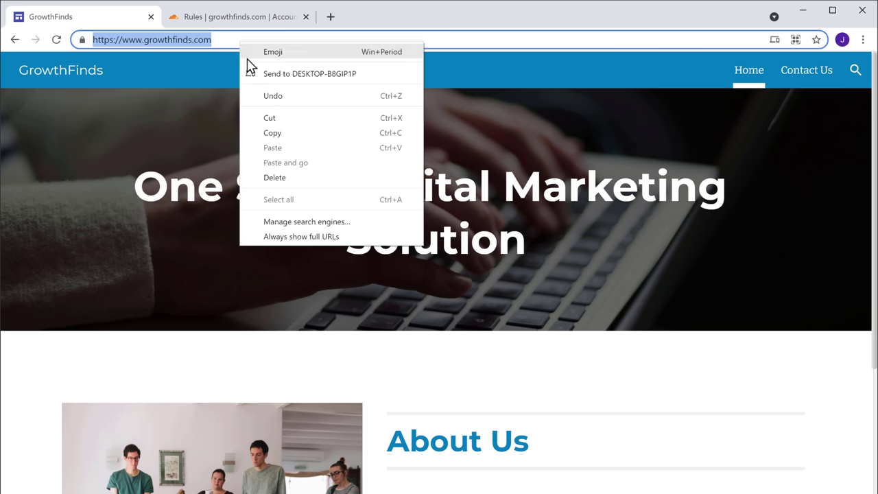
click(274, 133)
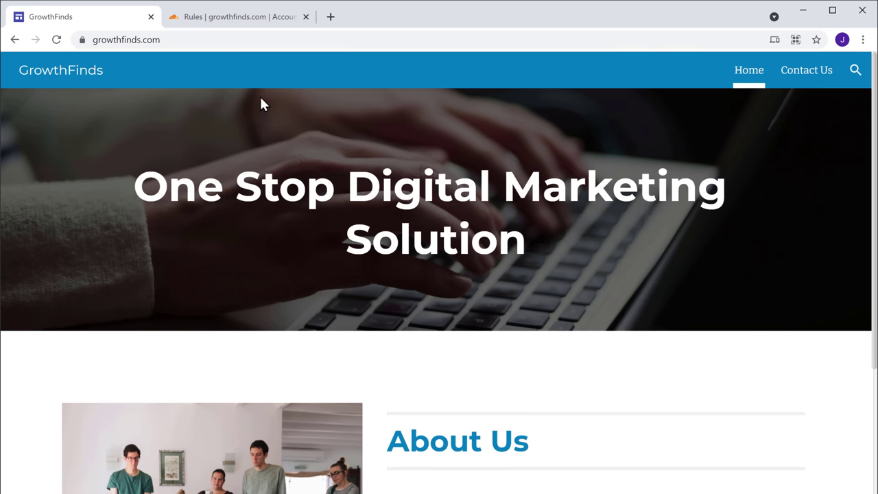
click(237, 20)
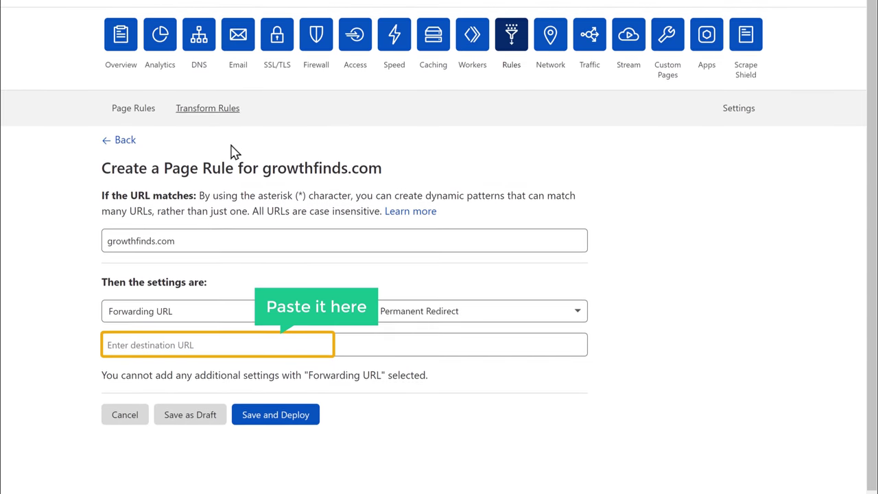
right_click(229, 345)
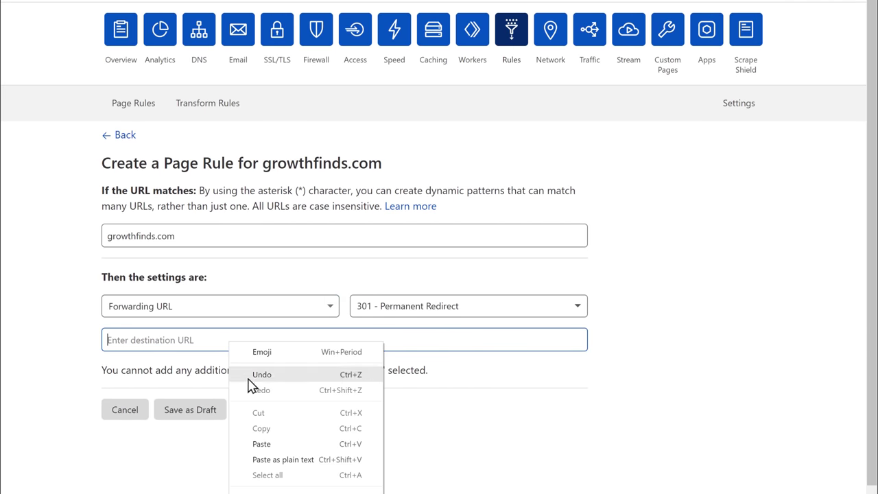
click(289, 446)
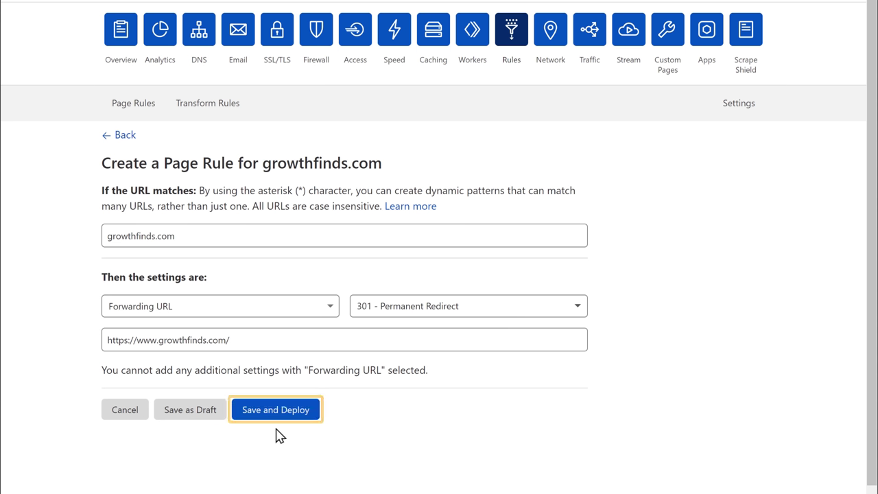
Save and deploy the page rule, then load growthfinds.com in a new Chrome tab
click(269, 417)
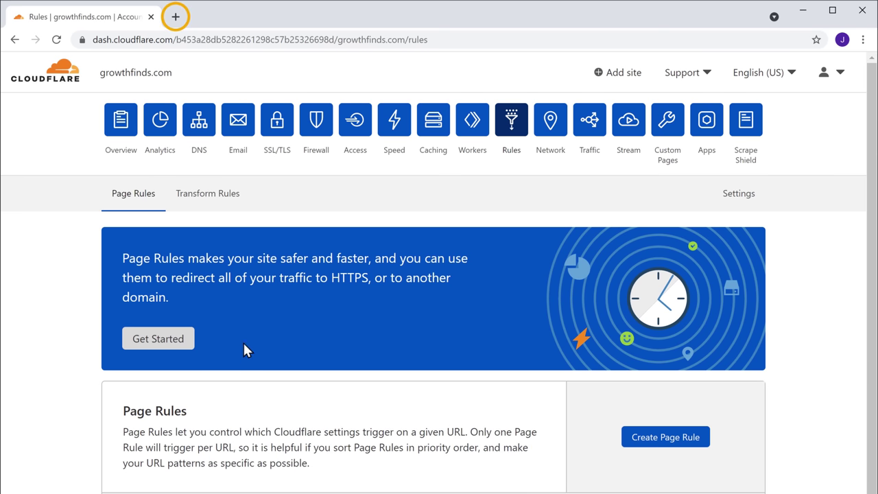
click(175, 17)
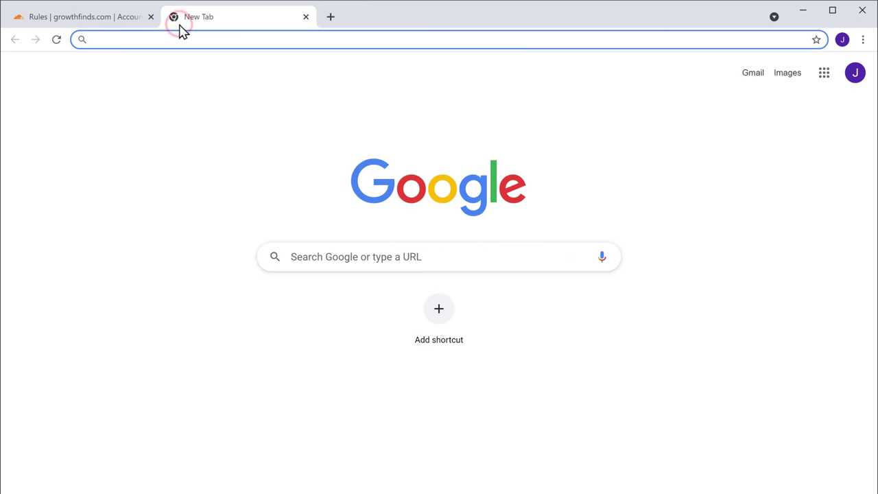
text(growthfinds.com)
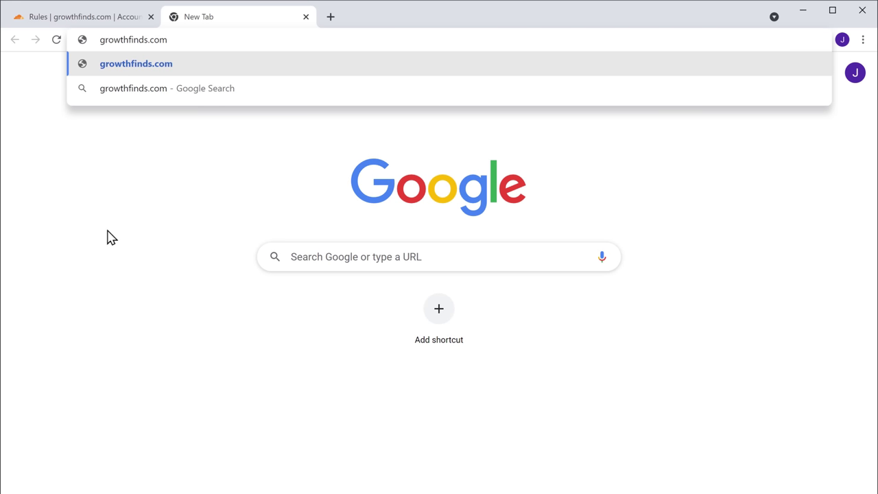
key(Return)
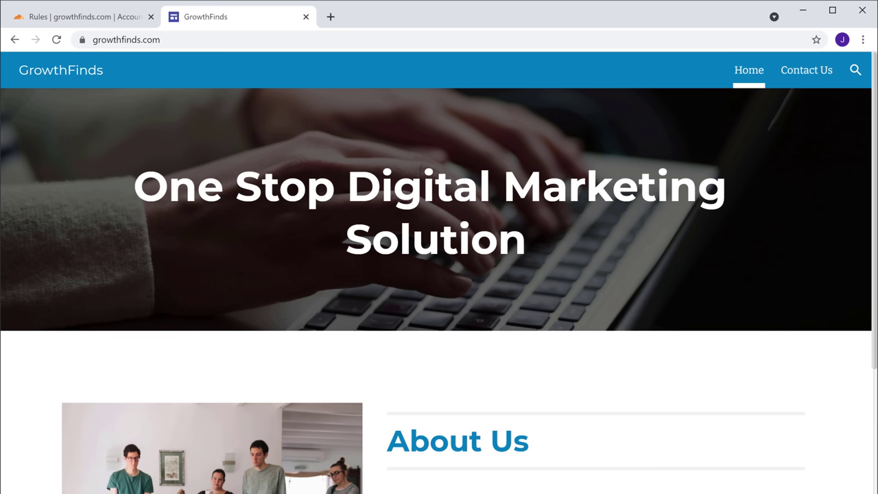